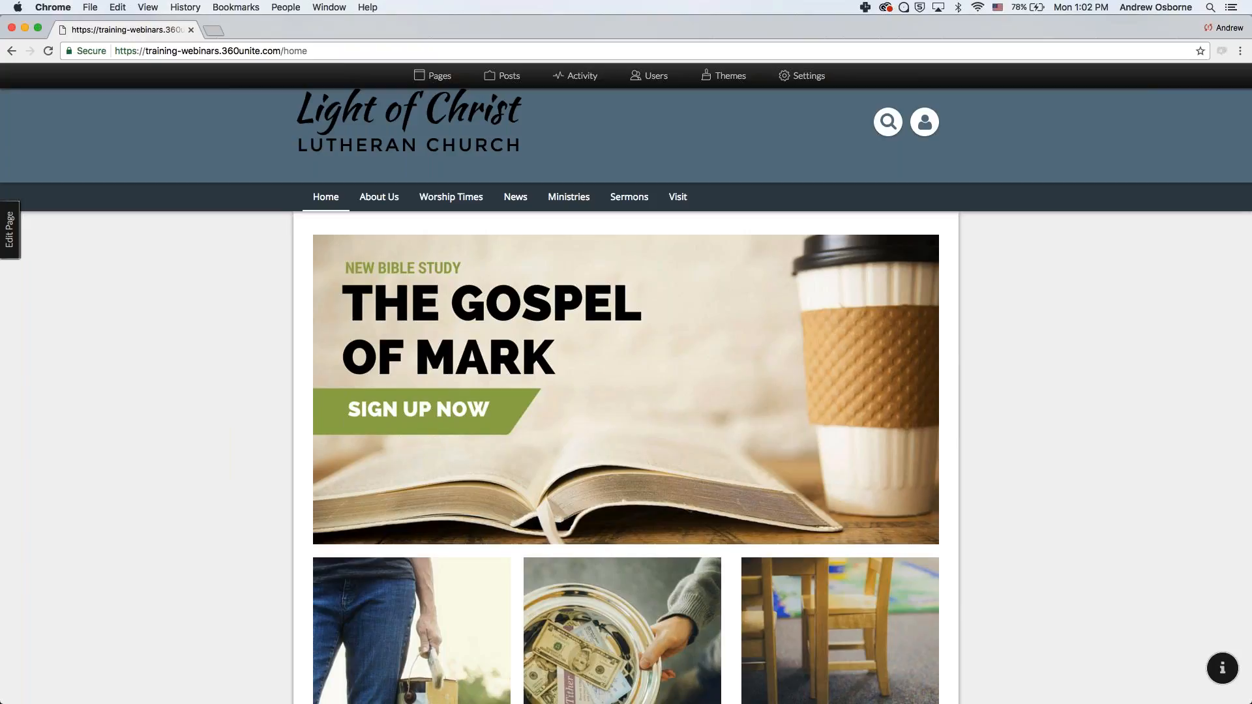
- Open News > Announcements, then permanently delete the Announcements page and its posts from the Pages panel
{"action": "mouse_move", "coordinate": [515, 194]}
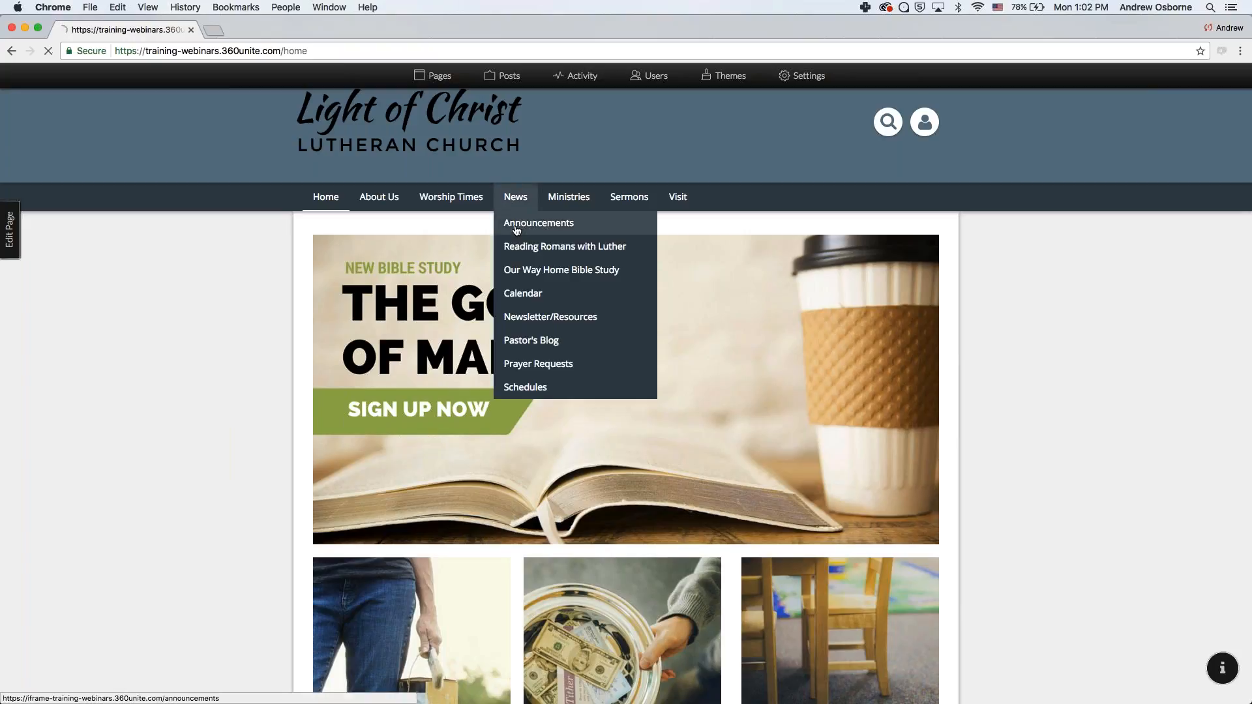
{"action": "left_click", "coordinate": [517, 226]}
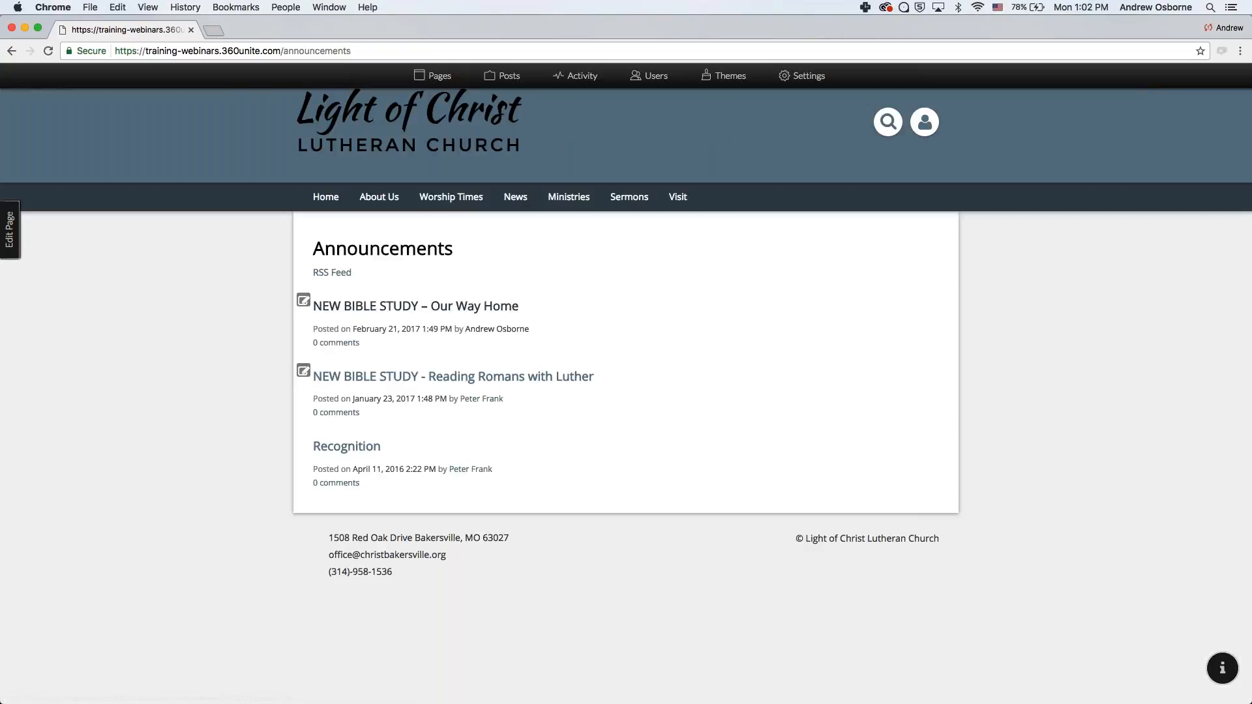
{"action": "mouse_move", "coordinate": [568, 197]}
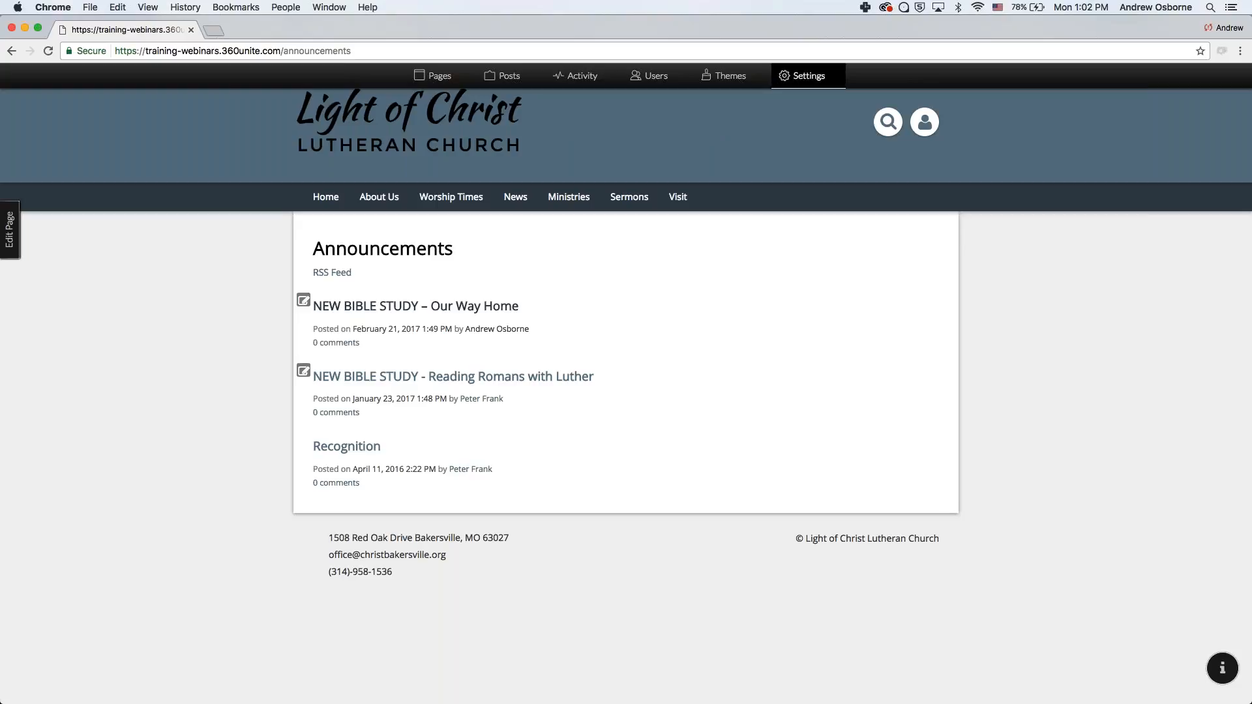
{"action": "left_click", "coordinate": [437, 75]}
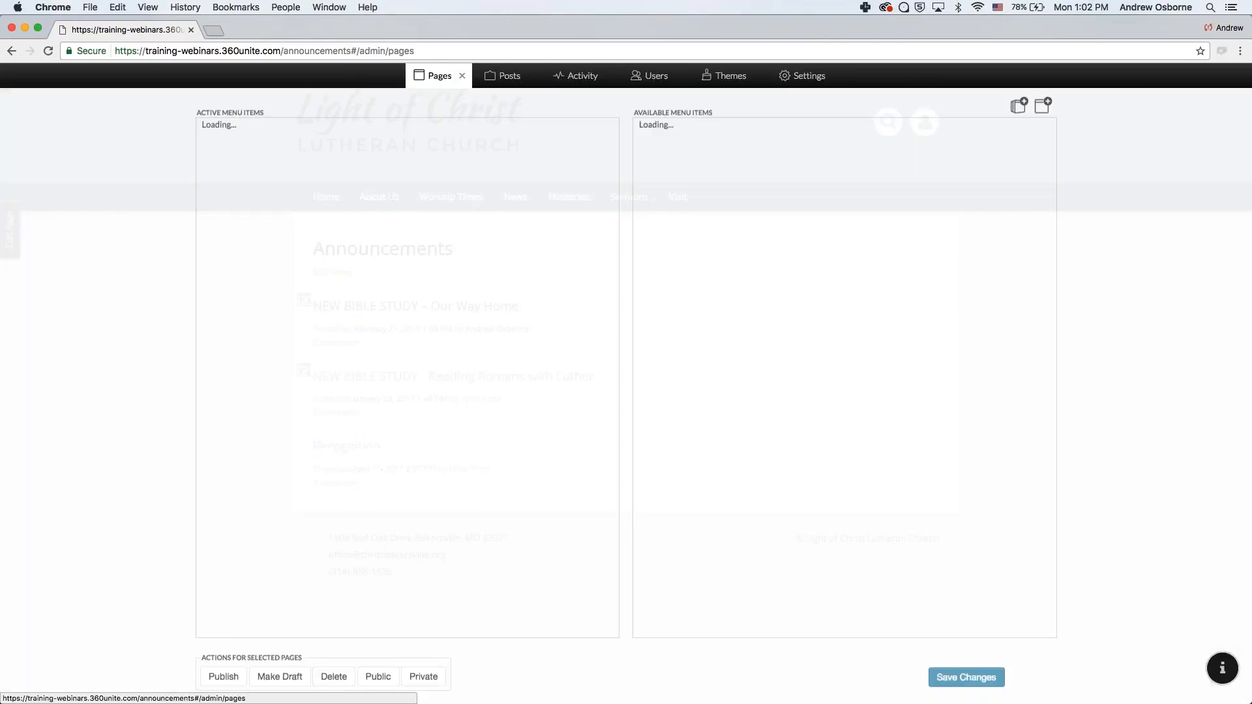
{"action": "left_click", "coordinate": [337, 391]}
{"action": "left_click", "coordinate": [333, 678]}
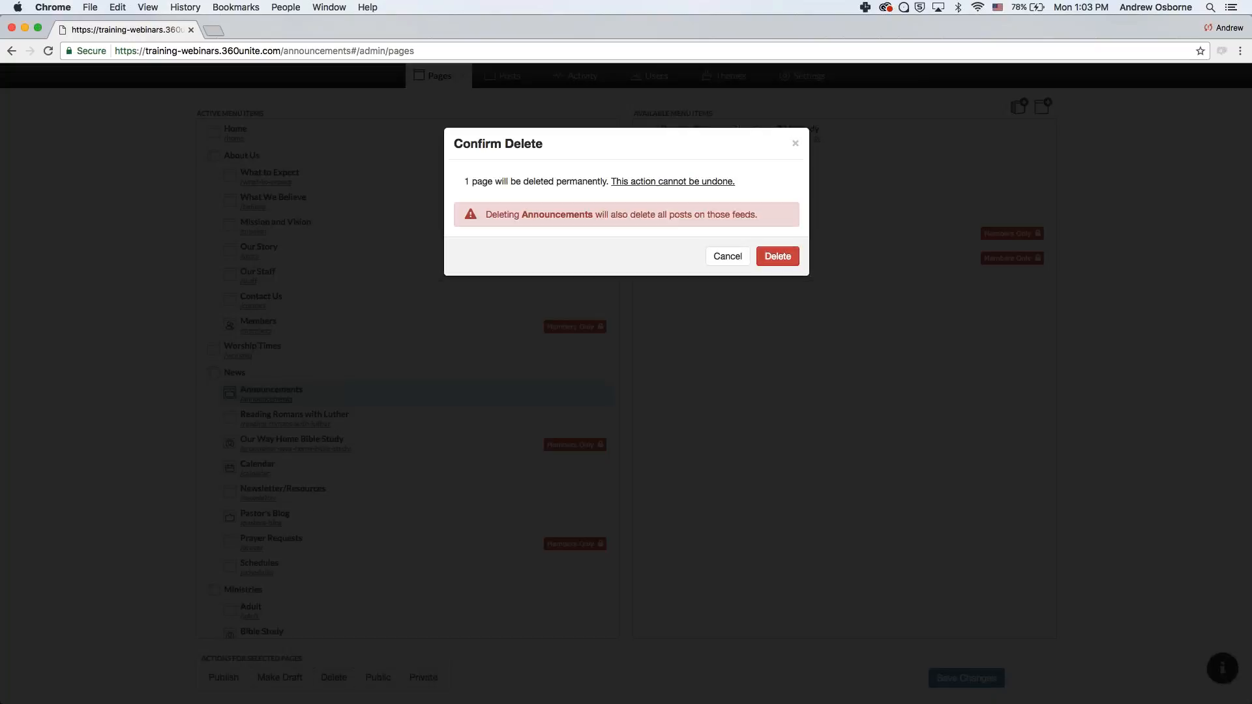
{"action": "left_click", "coordinate": [776, 261]}
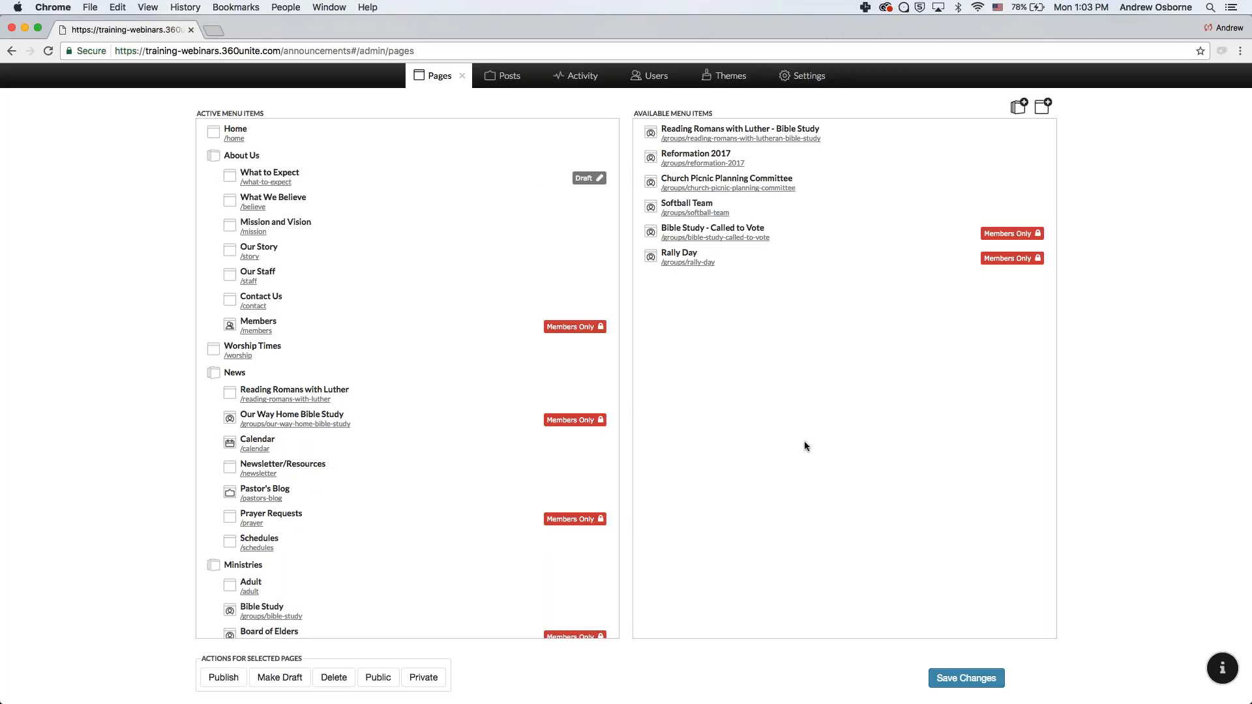
{"action": "left_click", "coordinate": [462, 75]}
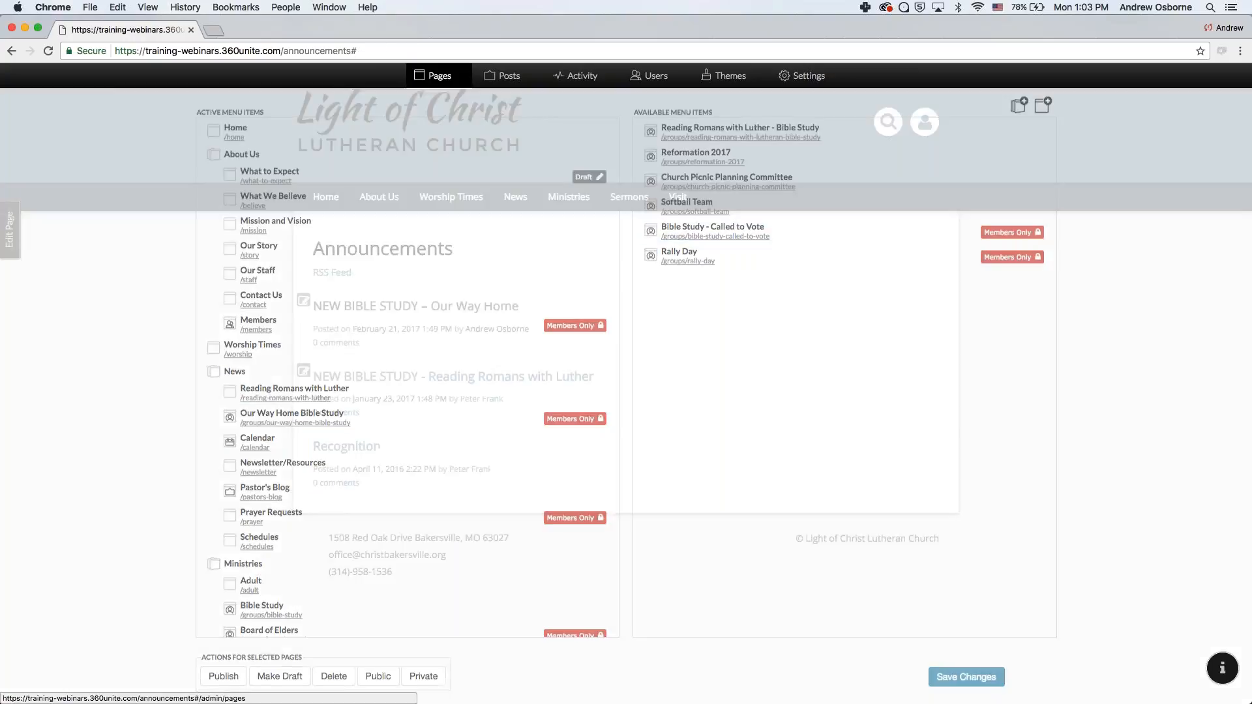
{"action": "mouse_move", "coordinate": [513, 196]}
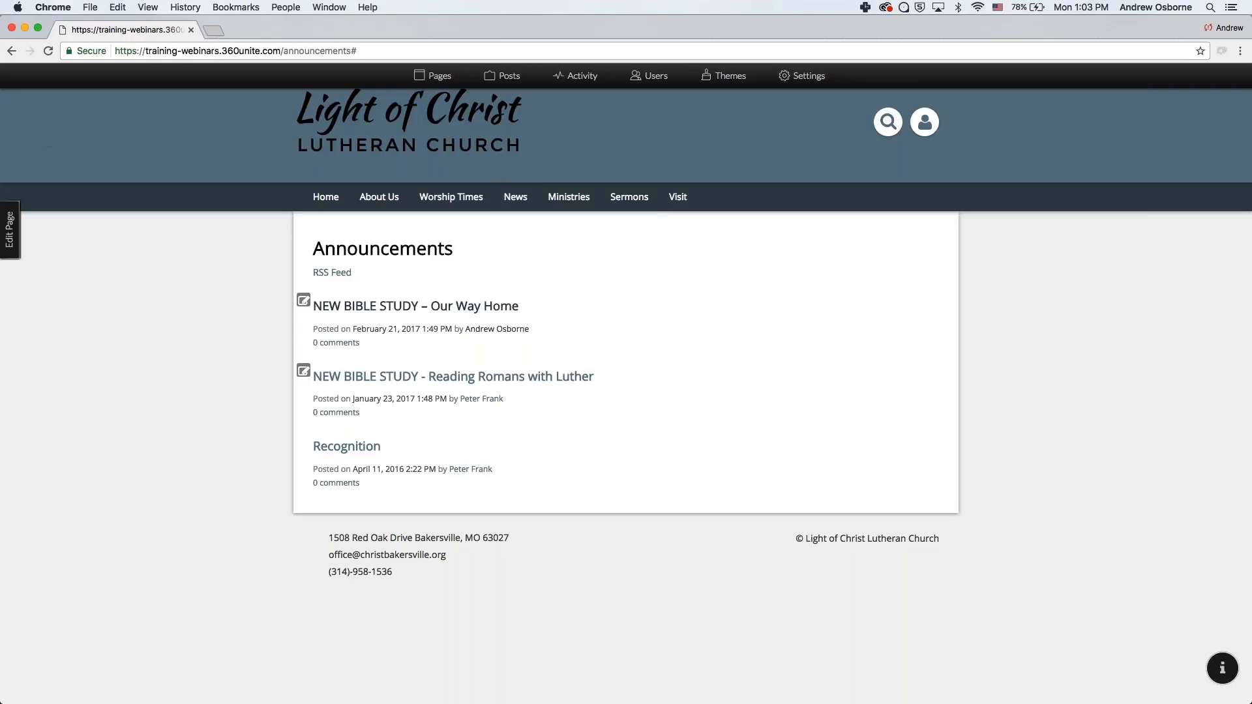
- From the home page, create a new feed page named Announcements
{"action": "left_click", "coordinate": [325, 197]}
{"action": "mouse_move", "coordinate": [518, 195]}
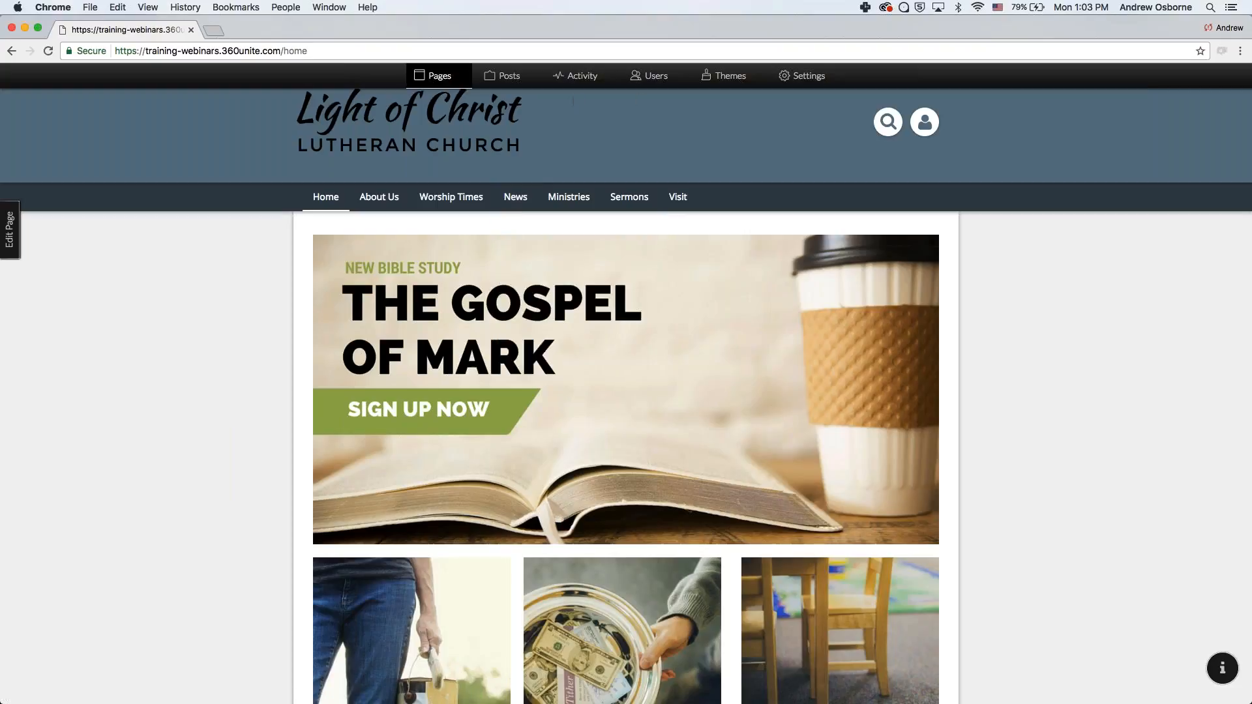
{"action": "left_click", "coordinate": [433, 75]}
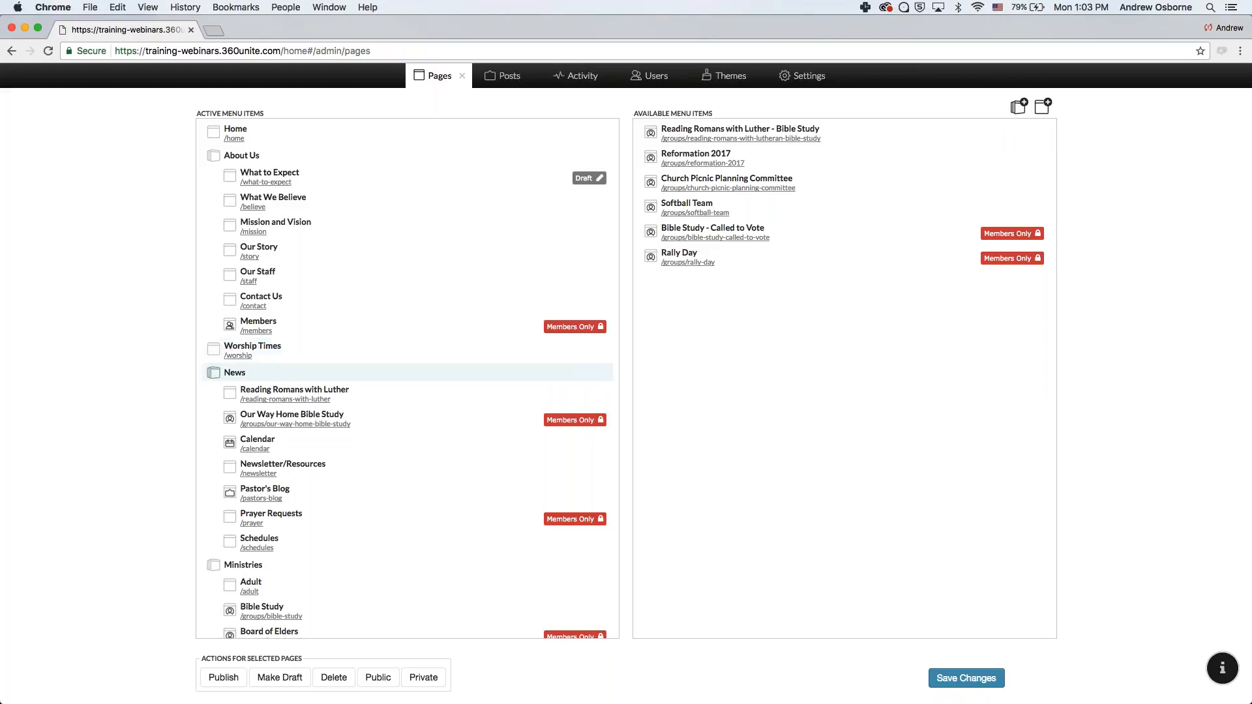
{"action": "left_click", "coordinate": [1045, 109]}
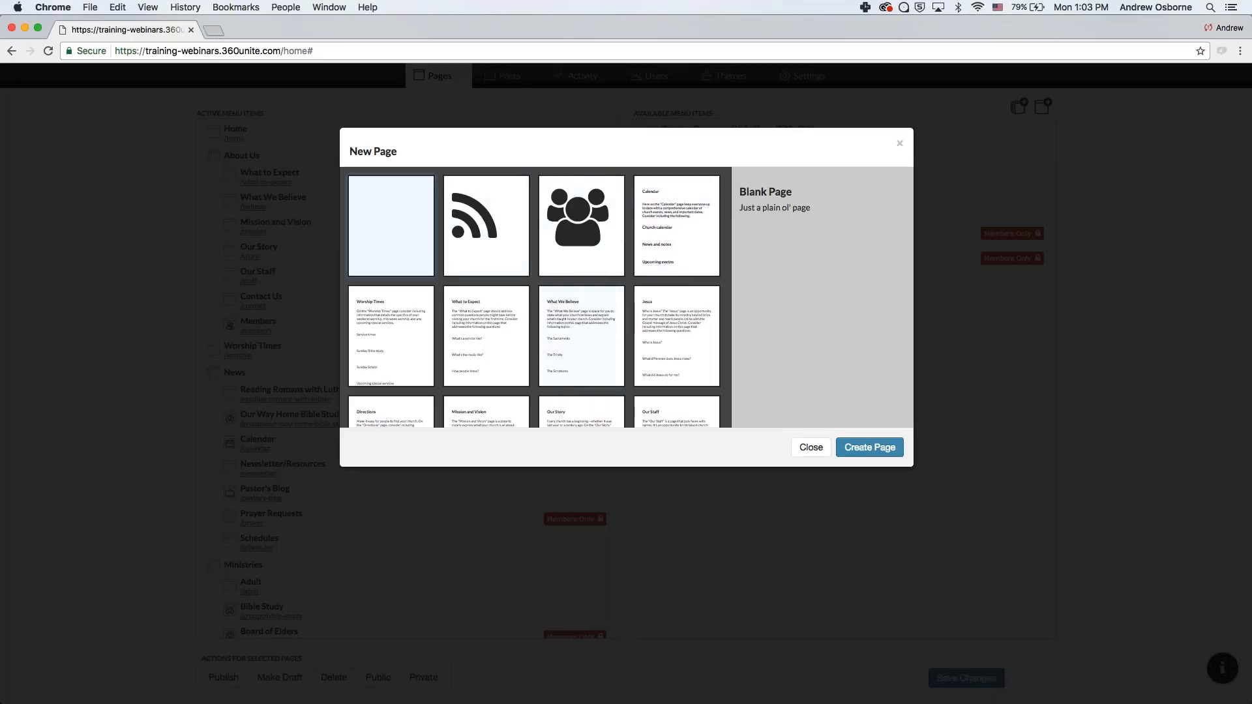
{"action": "left_click", "coordinate": [499, 227]}
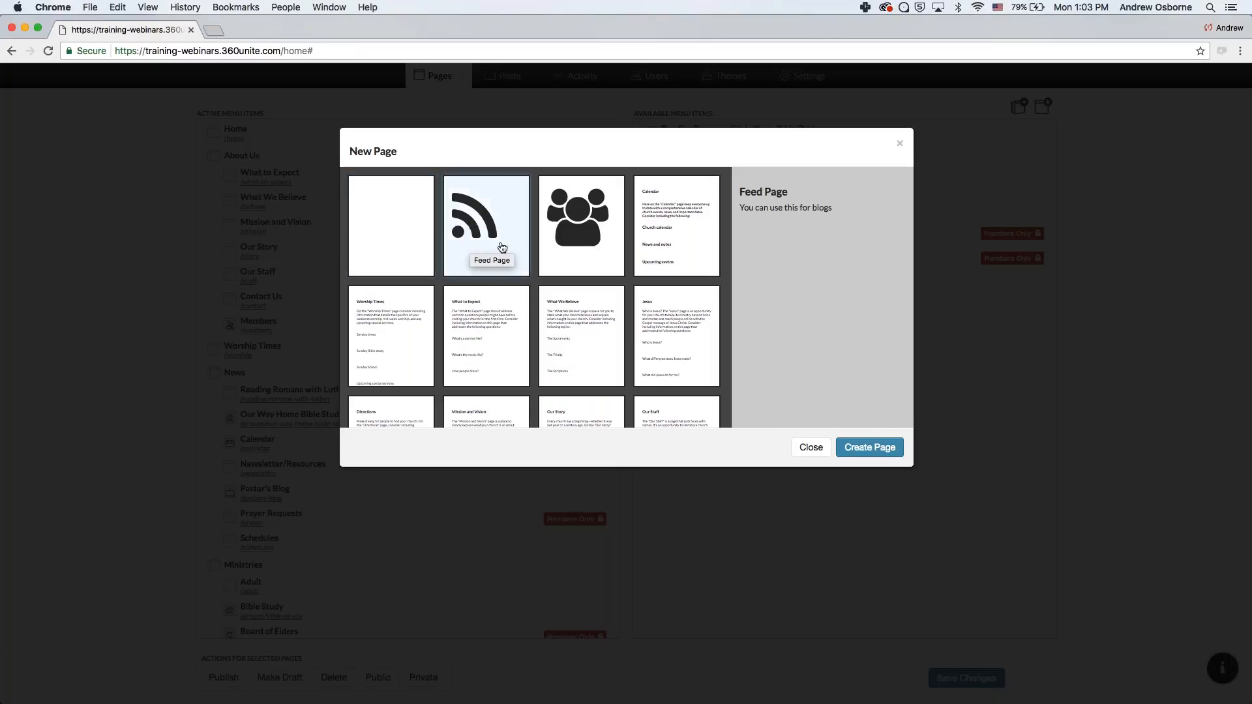
{"action": "left_click", "coordinate": [869, 447]}
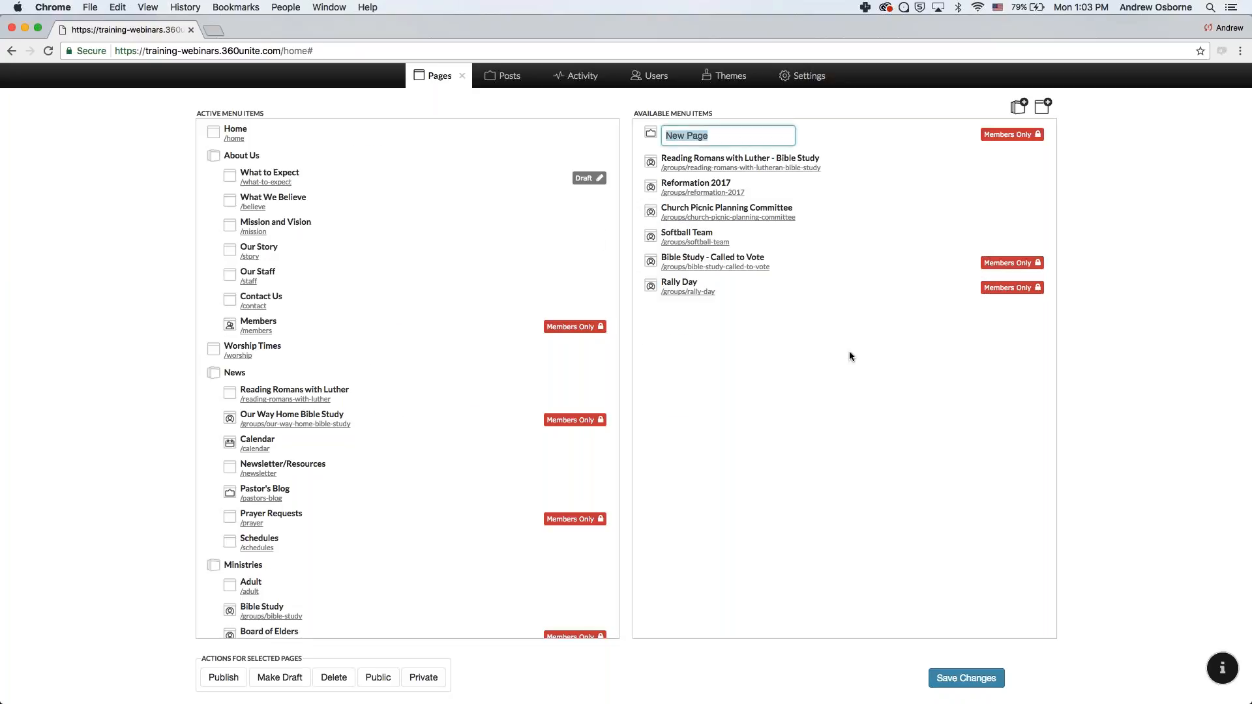
{"action": "type", "text": "Announcements"}
{"action": "key", "text": "Return"}
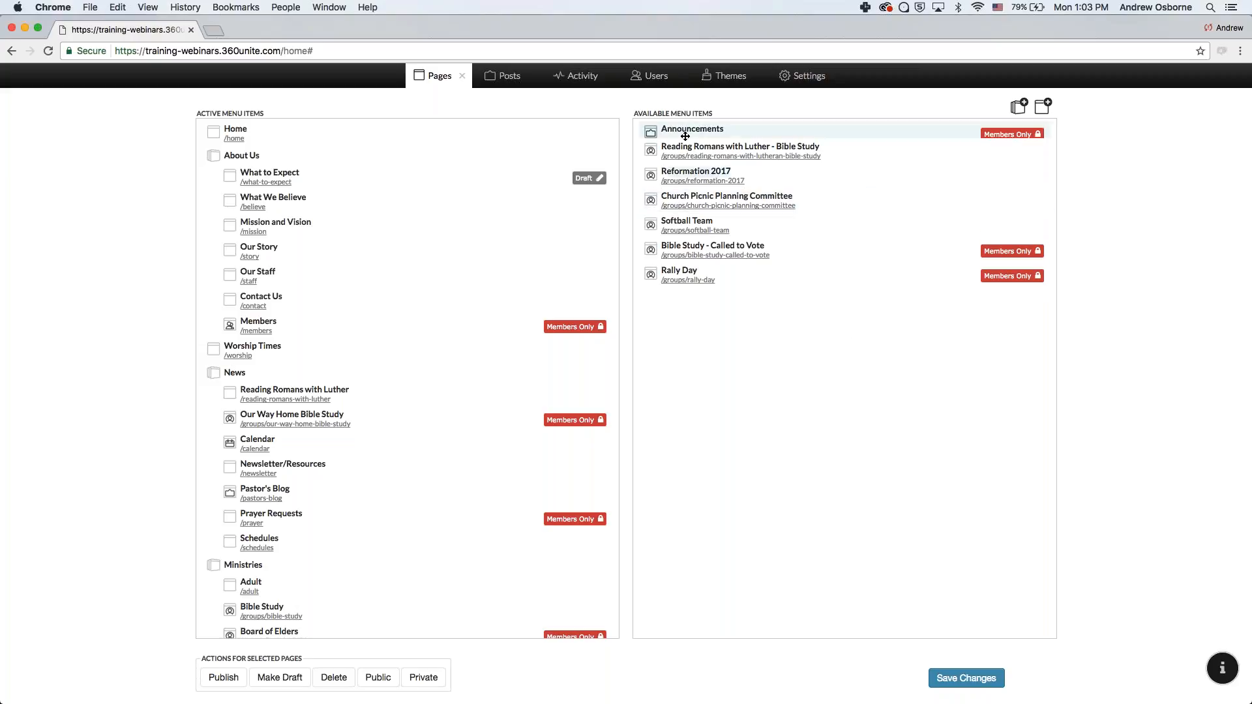
- Move Announcements under News in the site menu and save the changes
{"action": "left_click_drag", "start_coordinate": [684, 136], "coordinate": [270, 410]}
{"action": "left_click", "coordinate": [968, 678]}
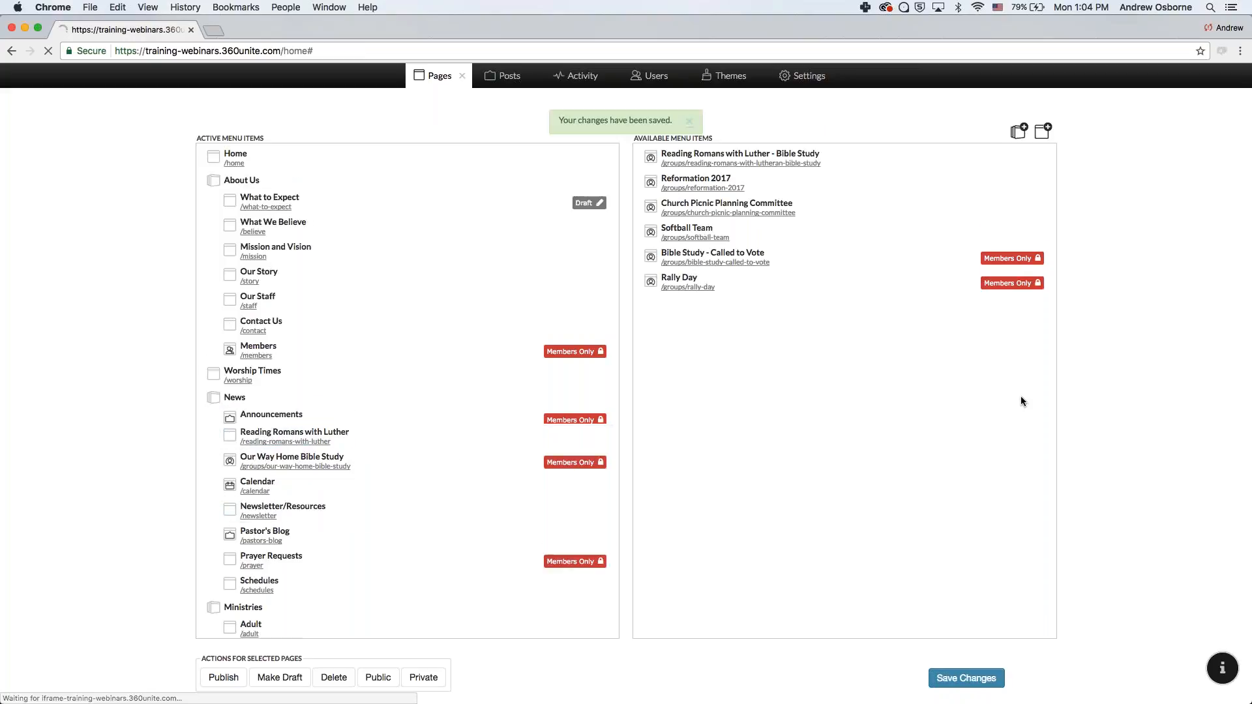
{"action": "left_click", "coordinate": [457, 73]}
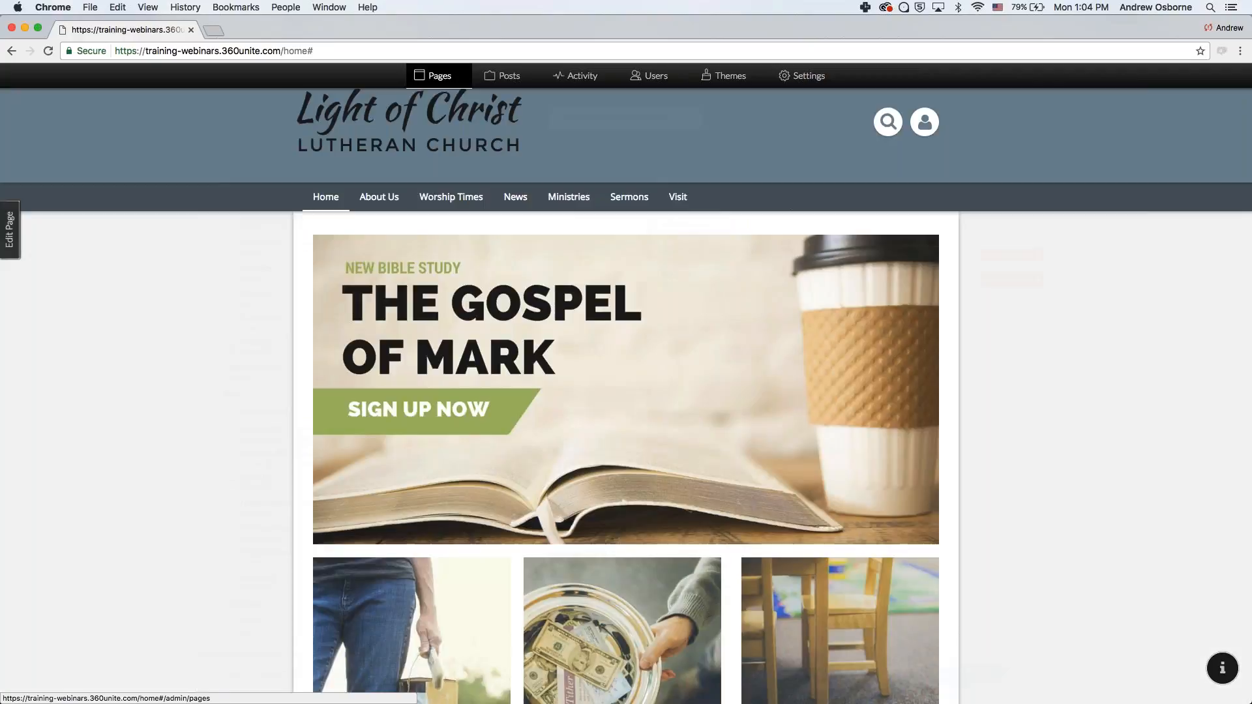
- Open the newly created, still-empty Announcements page from the News menu
{"action": "mouse_move", "coordinate": [510, 201]}
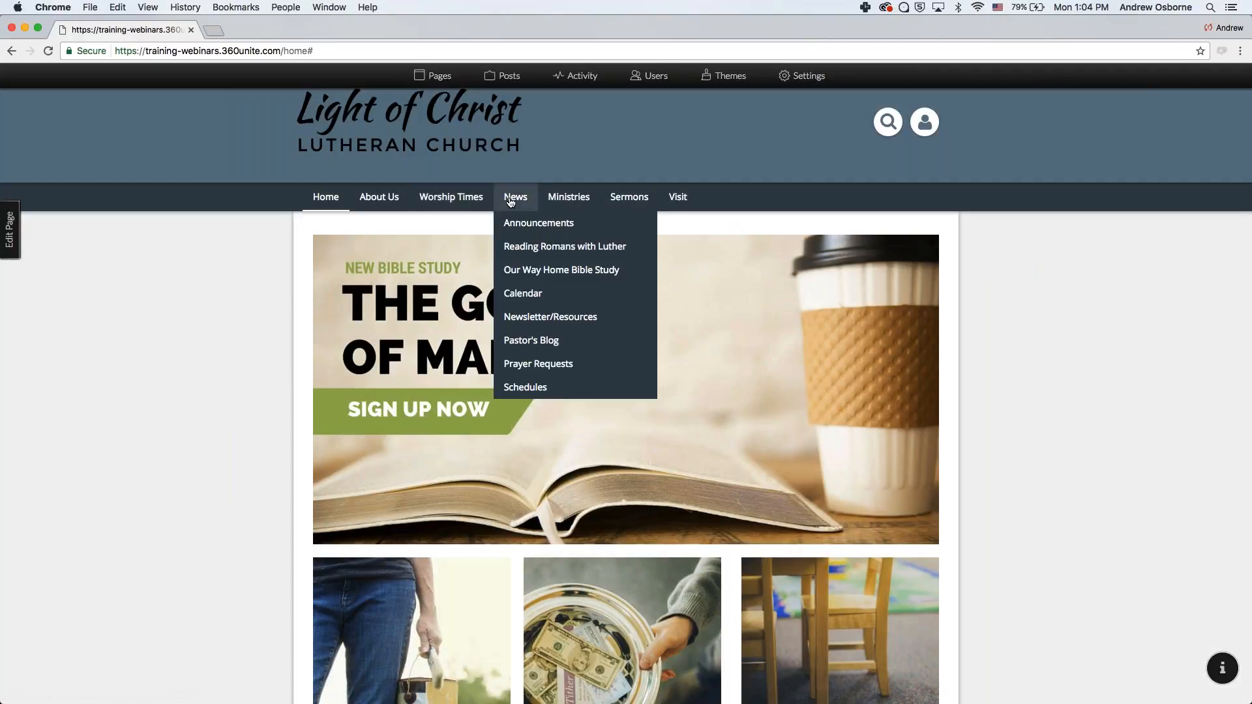
{"action": "left_click", "coordinate": [559, 226]}
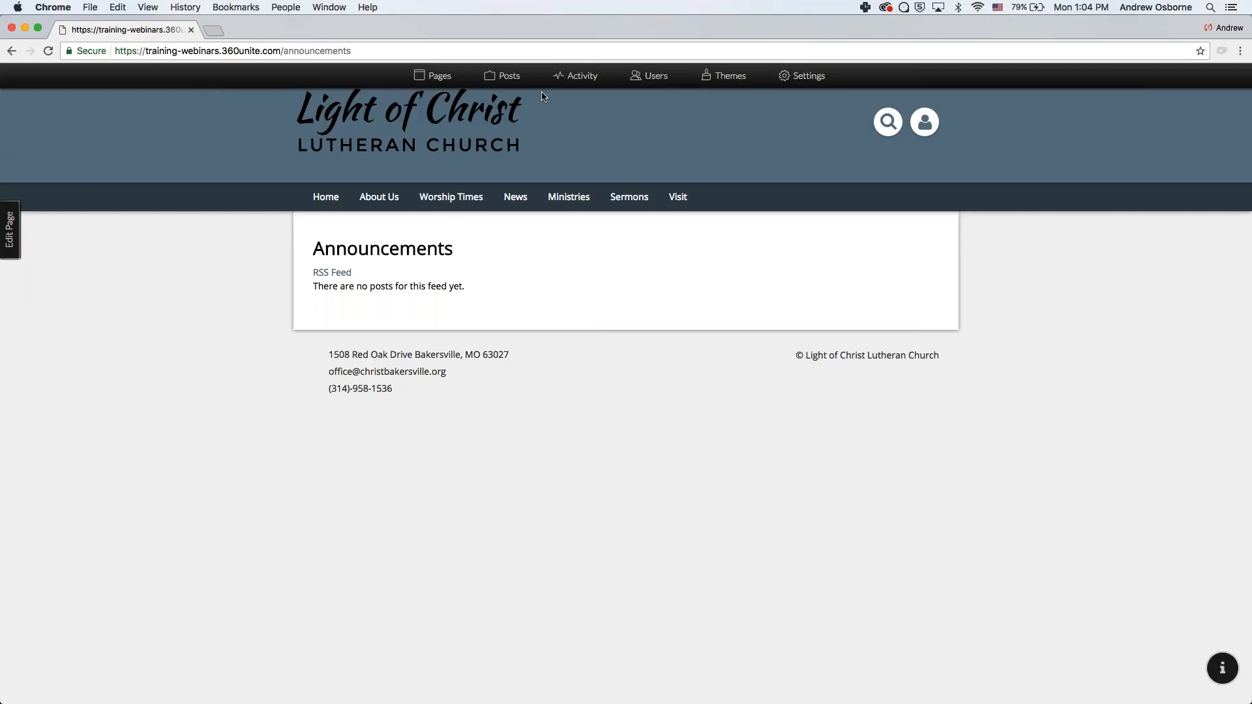
{"action": "left_click", "coordinate": [438, 78]}
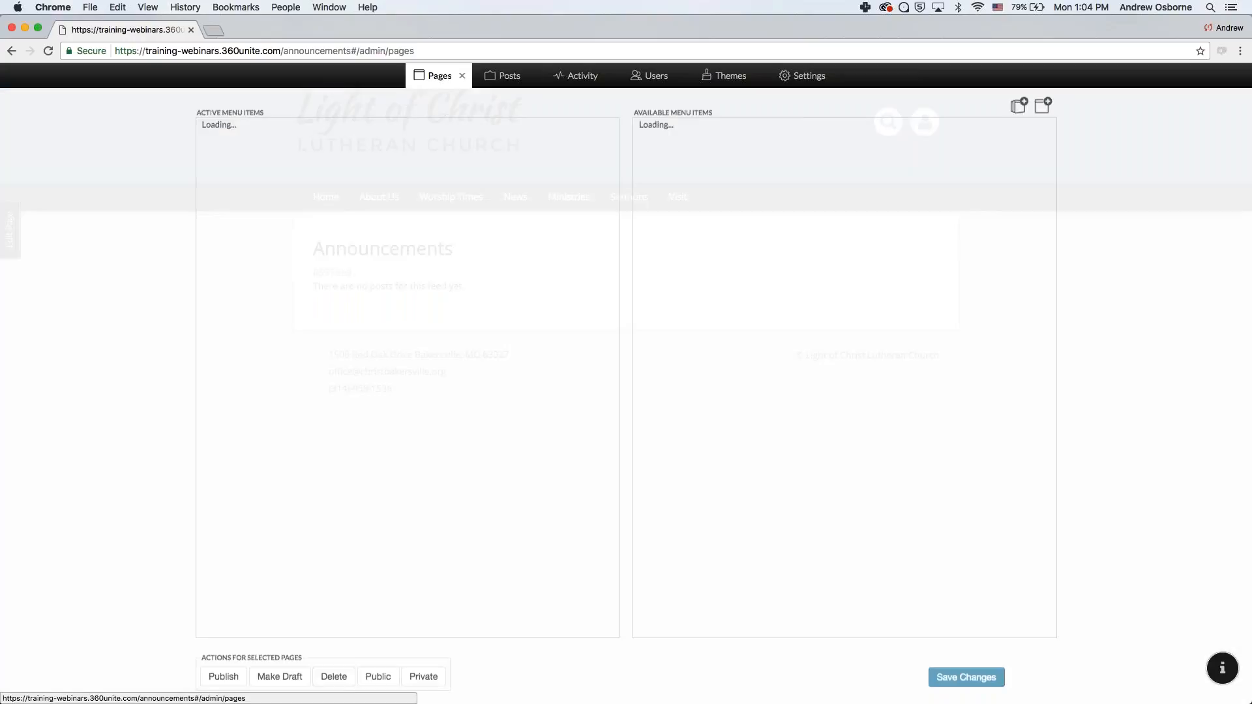
{"action": "left_click", "coordinate": [1045, 108]}
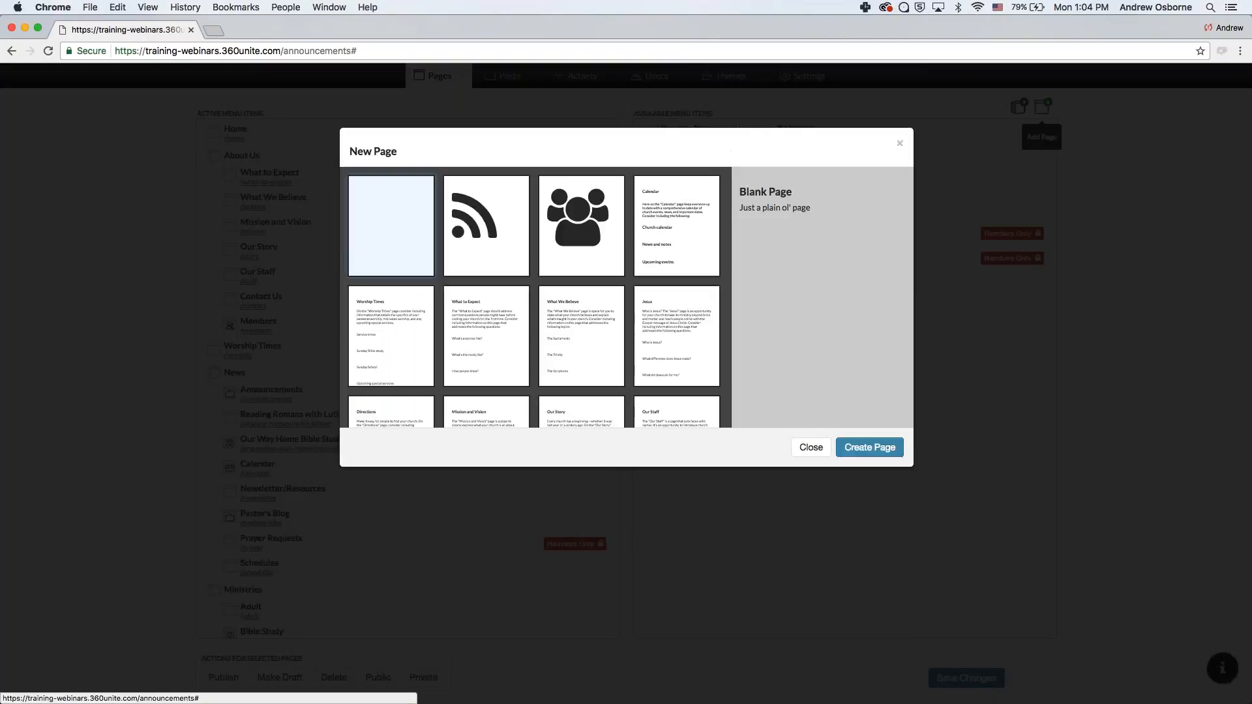
{"action": "left_click", "coordinate": [485, 225]}
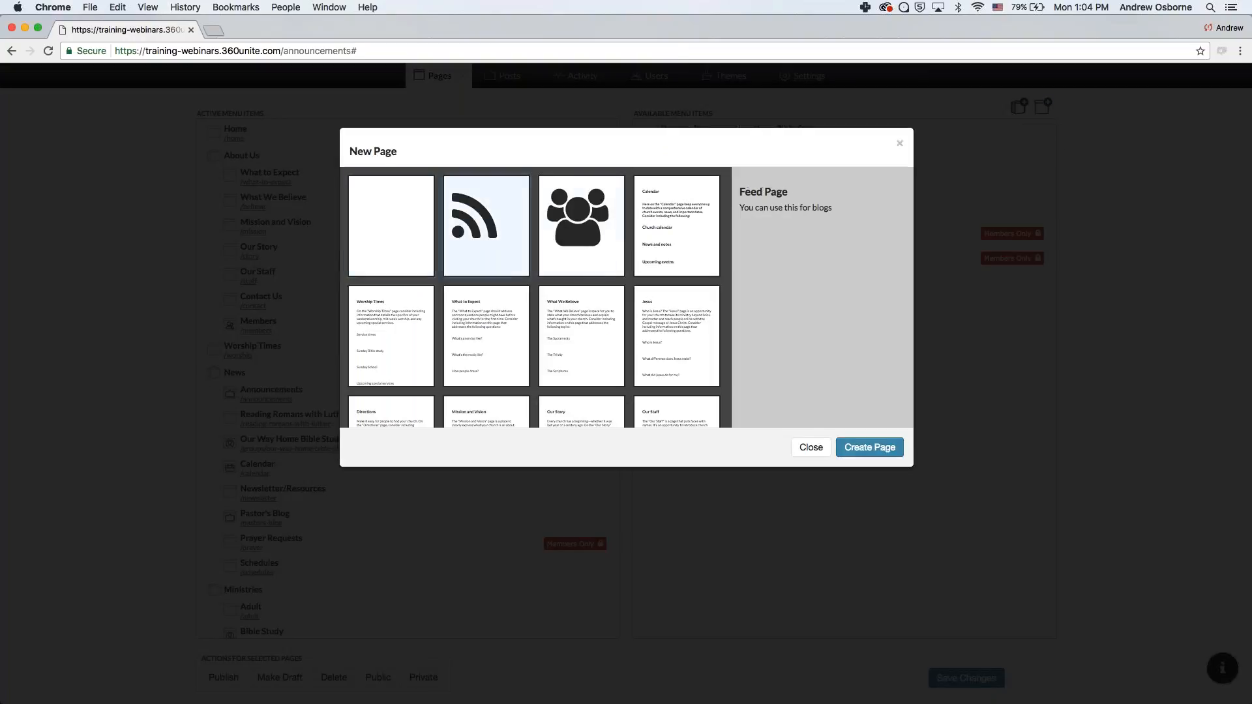
{"action": "left_click", "coordinate": [810, 447]}
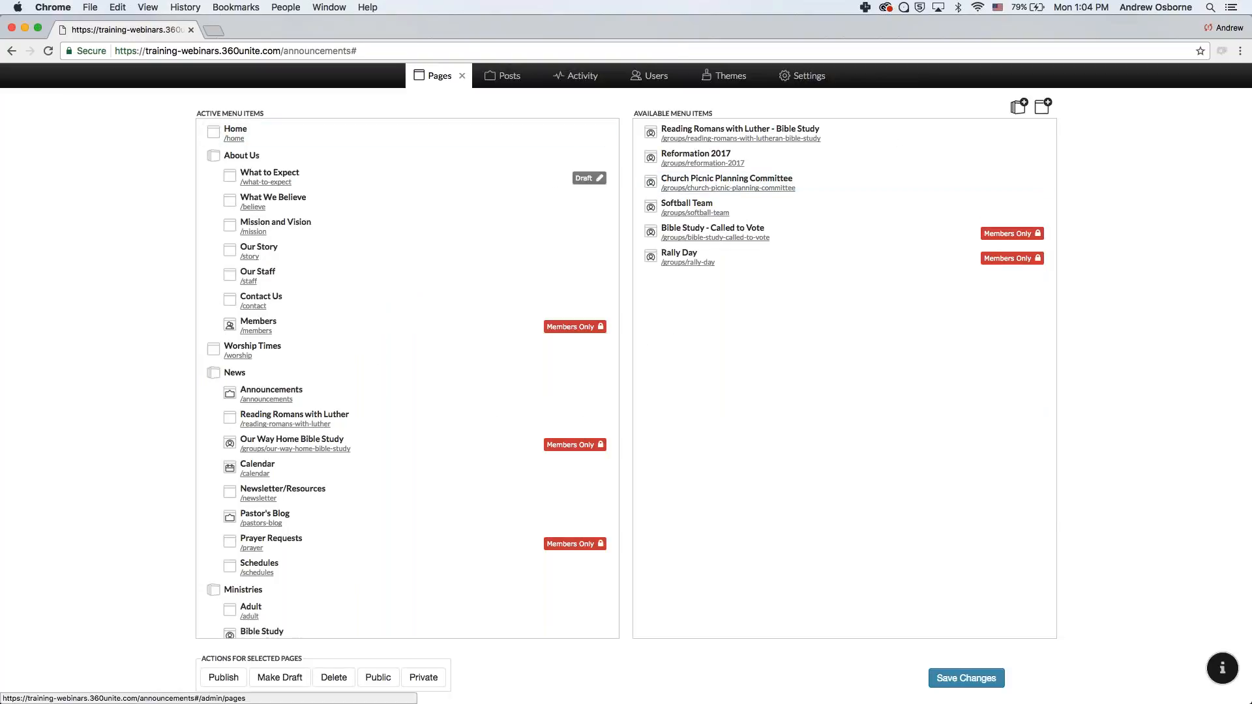
{"action": "left_click", "coordinate": [460, 75]}
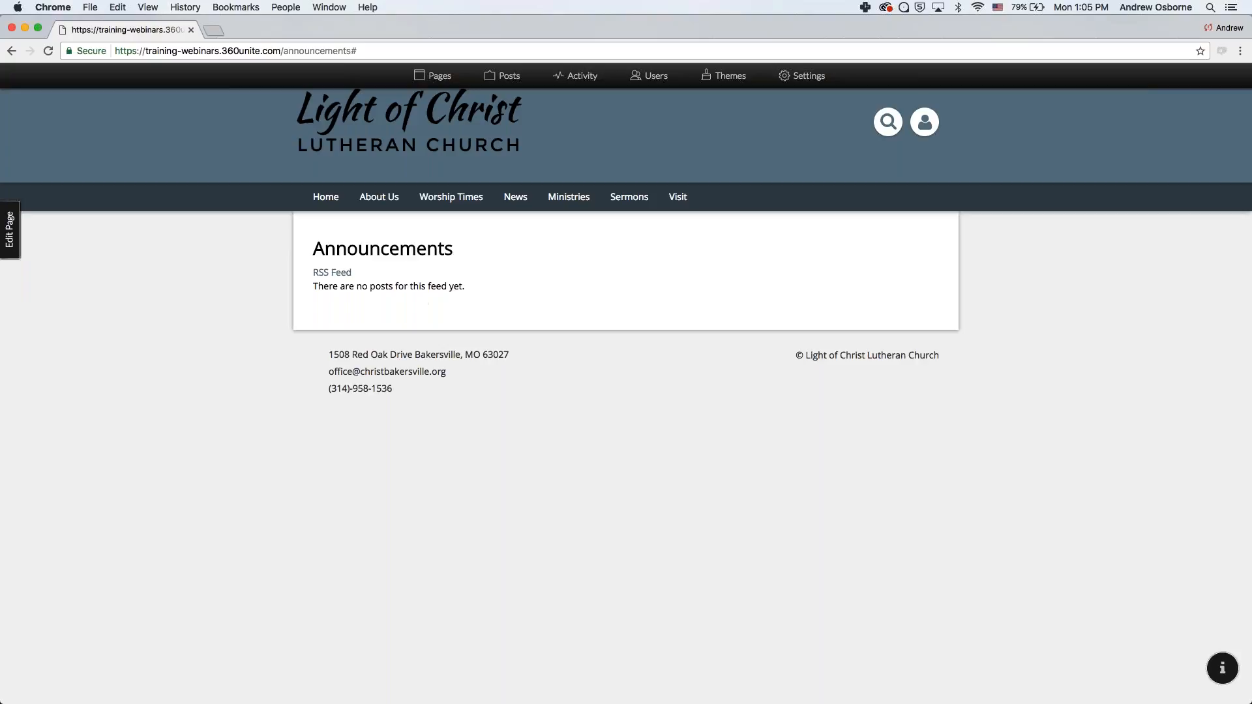
{"action": "left_click", "coordinate": [10, 229]}
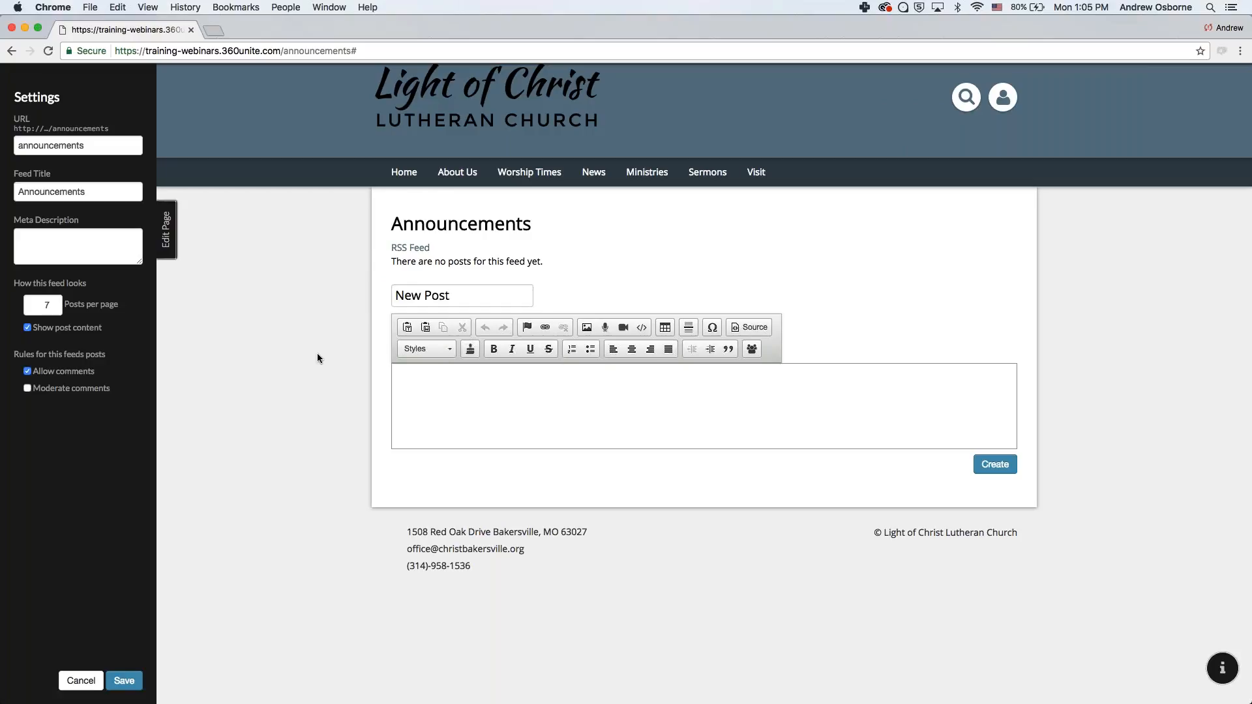
- Type test text in the new post body and try the Heading 2 and Normal styles
{"action": "left_click", "coordinate": [469, 378]}
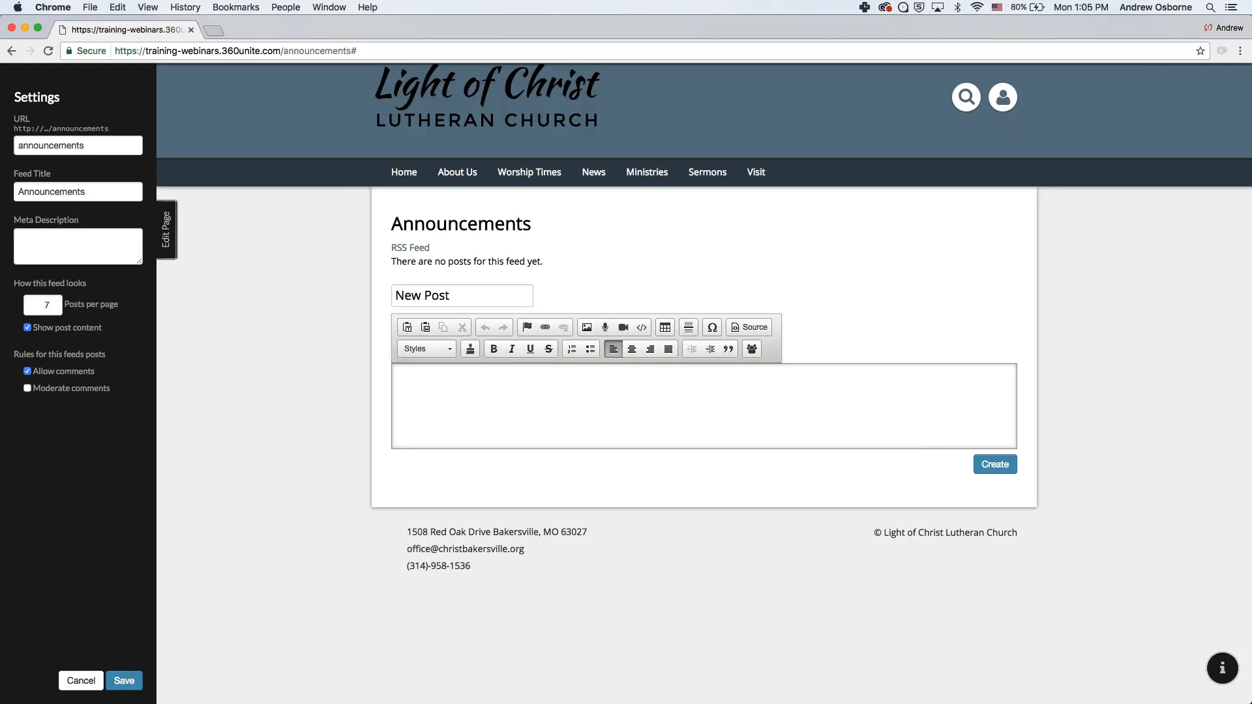
{"action": "type", "text": "kdjsfh;laksd"}
{"action": "left_click", "coordinate": [430, 349]}
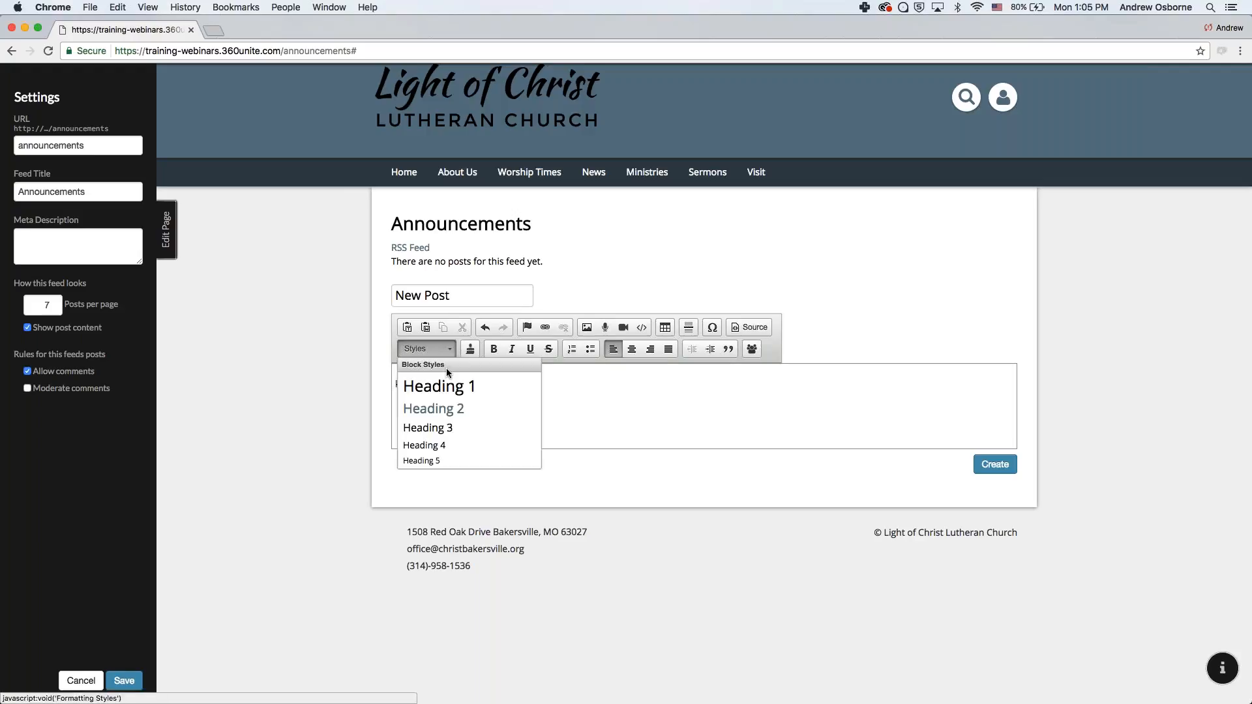
{"action": "left_click", "coordinate": [443, 405]}
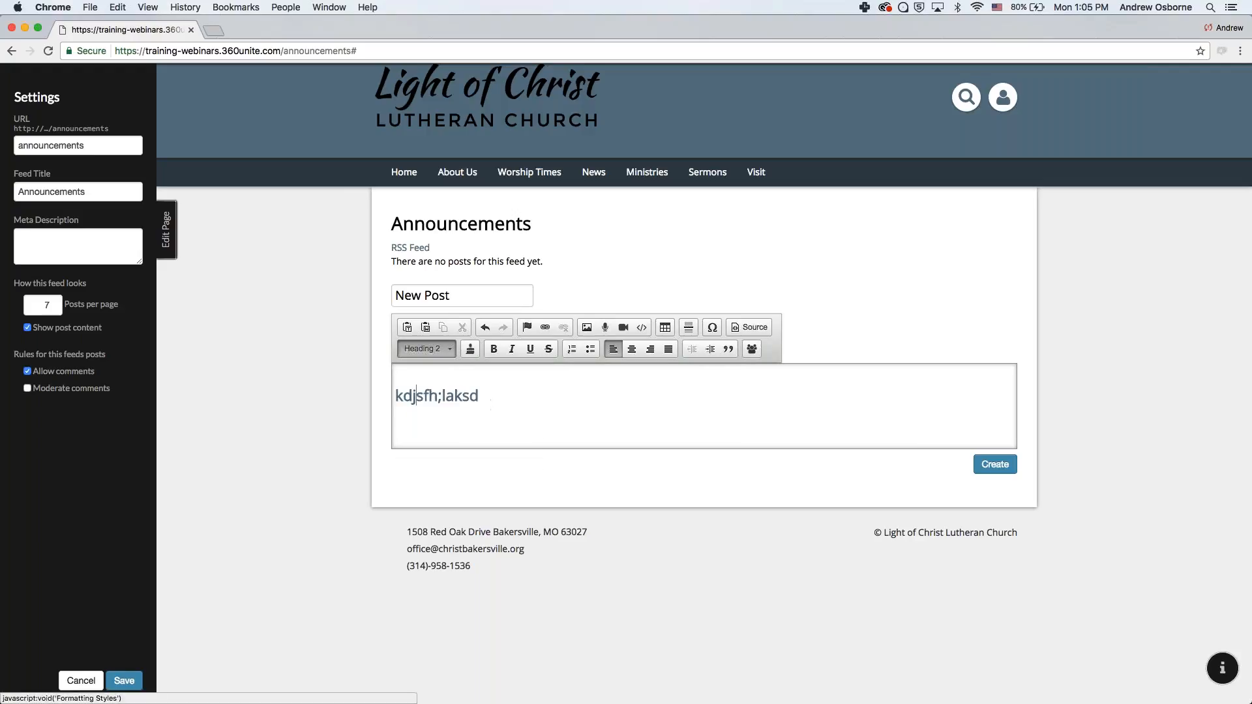
{"action": "left_click", "coordinate": [424, 349]}
{"action": "scroll", "coordinate": [431, 421], "scroll_direction": "down", "scroll_amount": 3}
{"action": "left_click", "coordinate": [417, 455]}
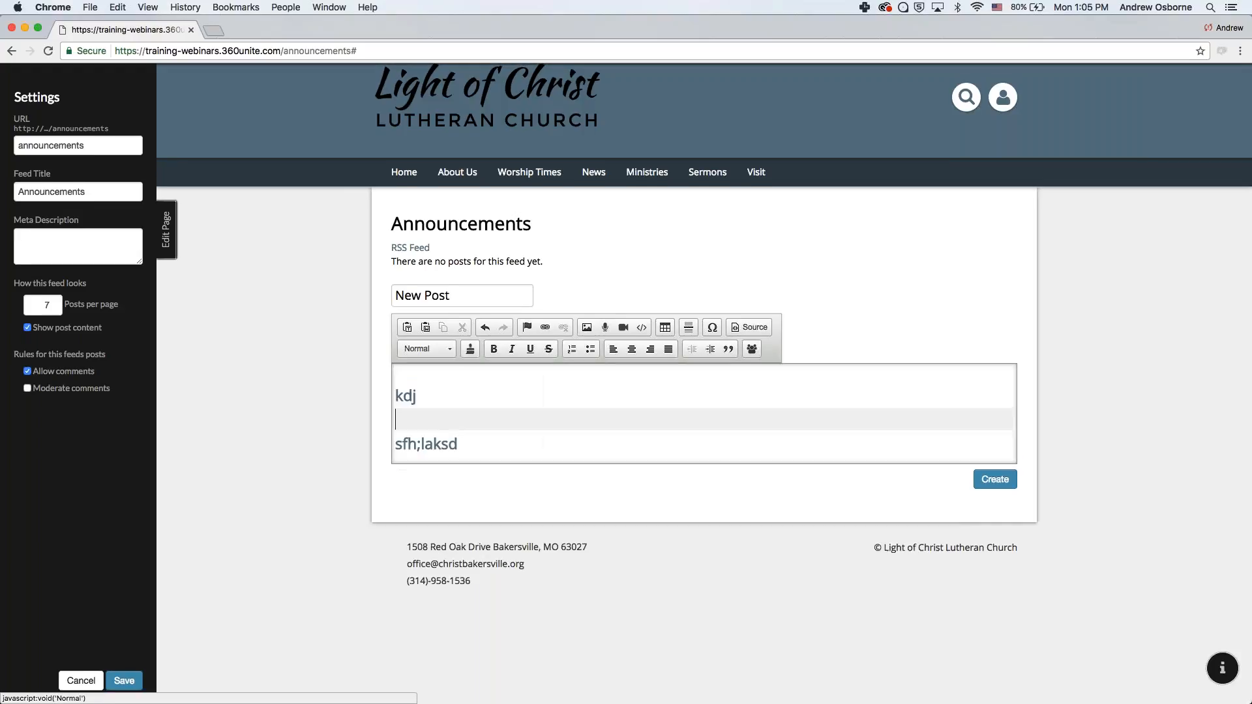
- Delete the test text and put the cursor in the post title field
{"action": "key", "text": "super+a"}
{"action": "key", "text": "BackSpace"}
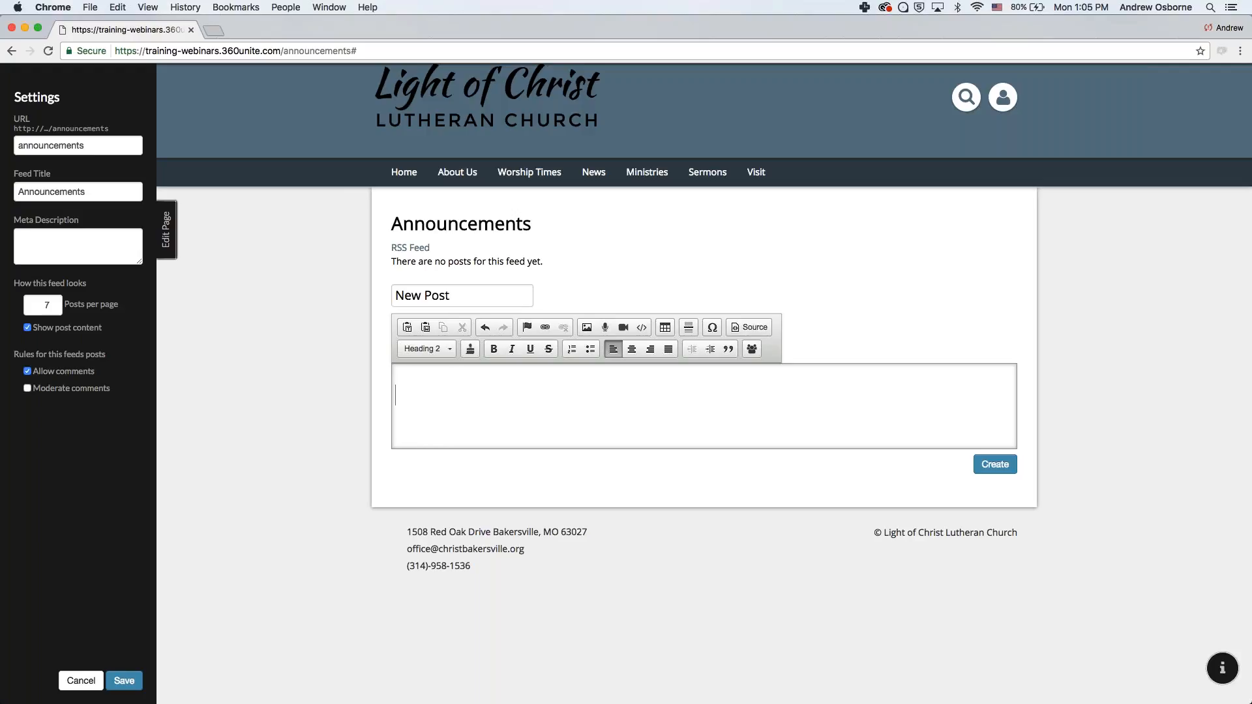
{"action": "key", "text": "super+Tab"}
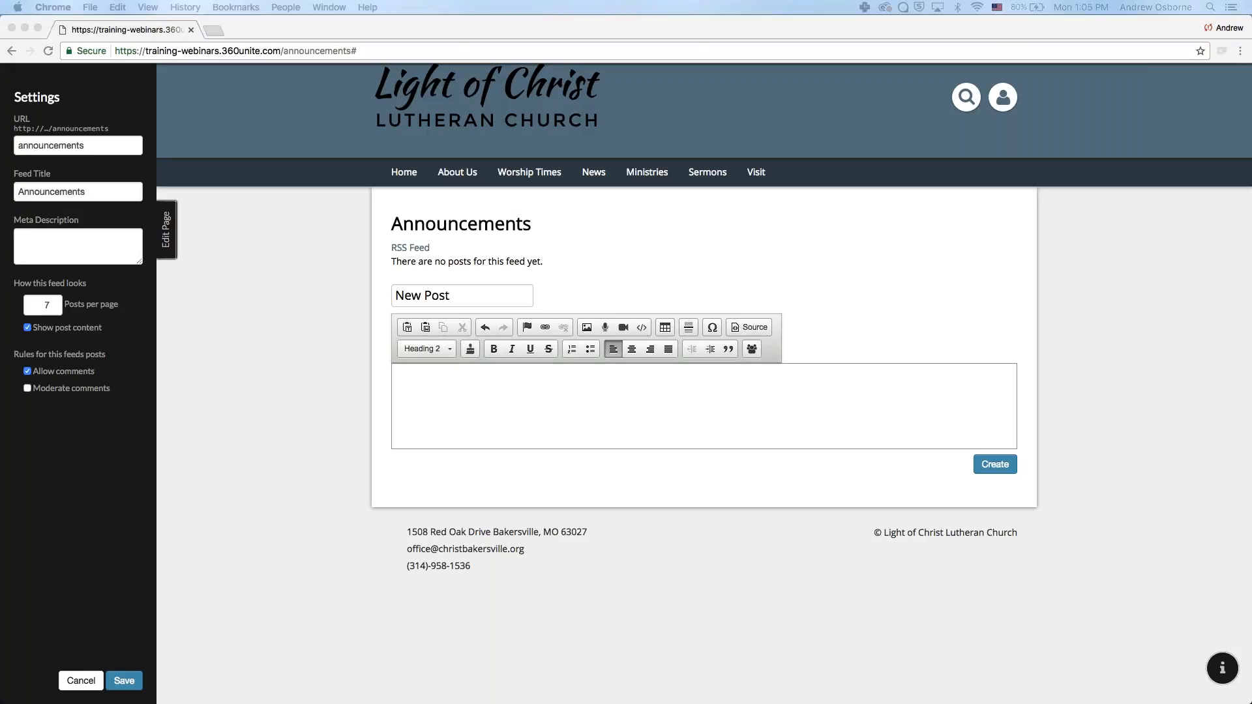
{"action": "left_click", "coordinate": [442, 287]}
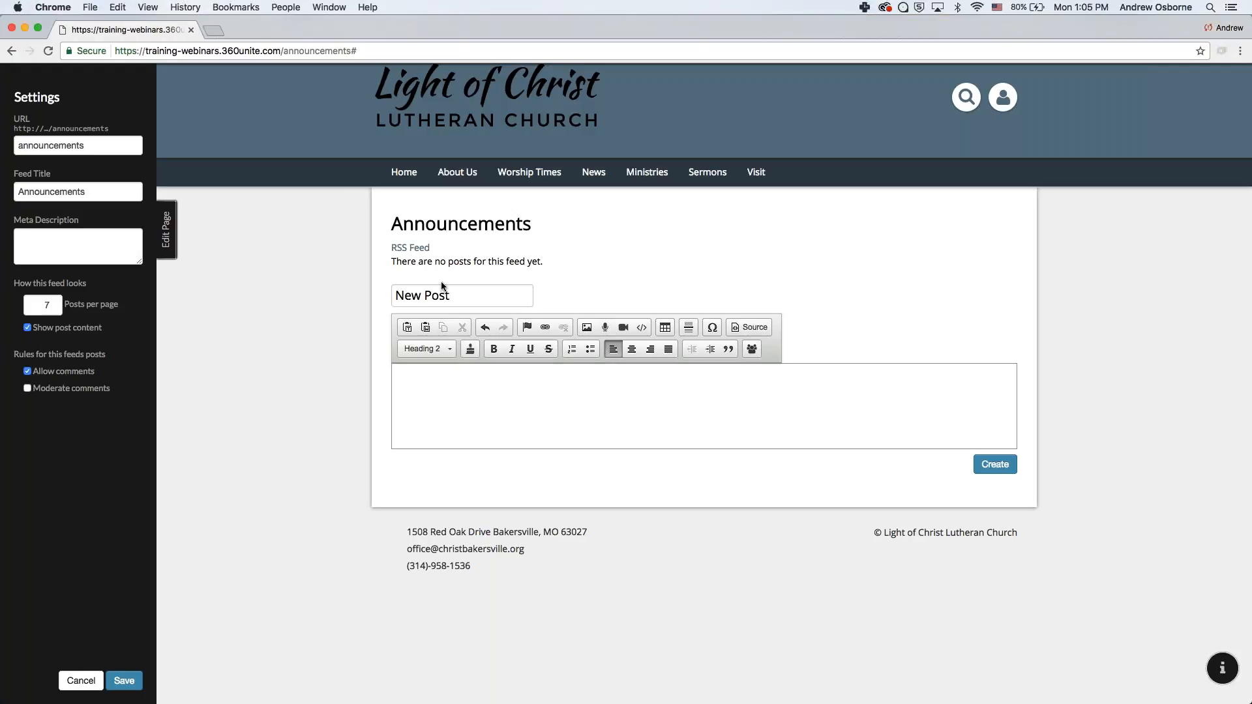
- Replace the New Post placeholder with the title 'NEW BIBLE STUDY – Our Way Home'
{"action": "triple_click", "coordinate": [441, 294]}
{"action": "key", "text": "super+v"}
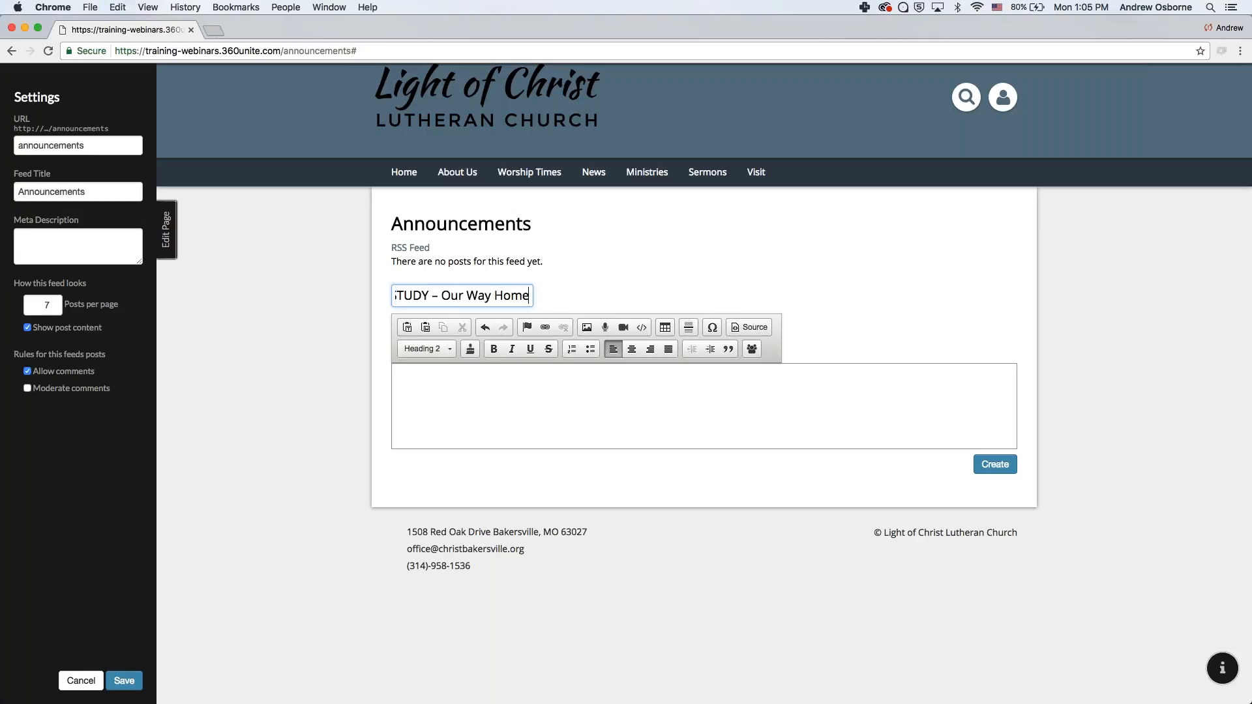
{"action": "scroll", "coordinate": [450, 295], "scroll_direction": "left", "scroll_amount": 2}
{"action": "scroll", "coordinate": [449, 295], "scroll_direction": "right", "scroll_amount": 2}
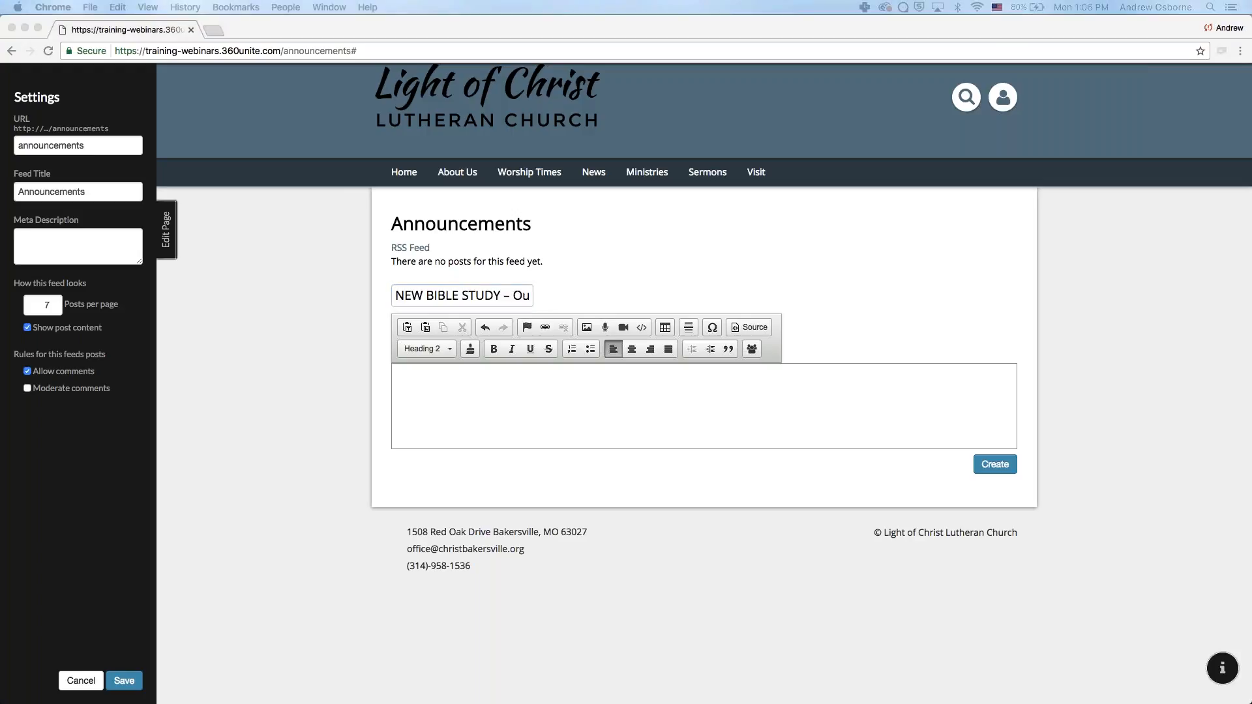
- Paste the announcement text into the post body and set it to Normal style
{"action": "left_click", "coordinate": [494, 412]}
{"action": "type", "text": "Approach God with confidence. Our Way Home invites you on an incredibly vivid journey through the Lord’s Prayer. Each petition is surrounded with captivating imagery and storytelling that will animate your praying so you not only say this prayer with confidence but also live it out every day. So whether you’ve prayed the Lord’s Prayer a thousand times or you’re not quite familiar with every word, you will be encouraged to pray the words Jesus has given you with renewed boldness. You will come to the door of your Father’s house and knock with confidence because you have the words to say. All you have to do is pray \"Our Father . . .\""}
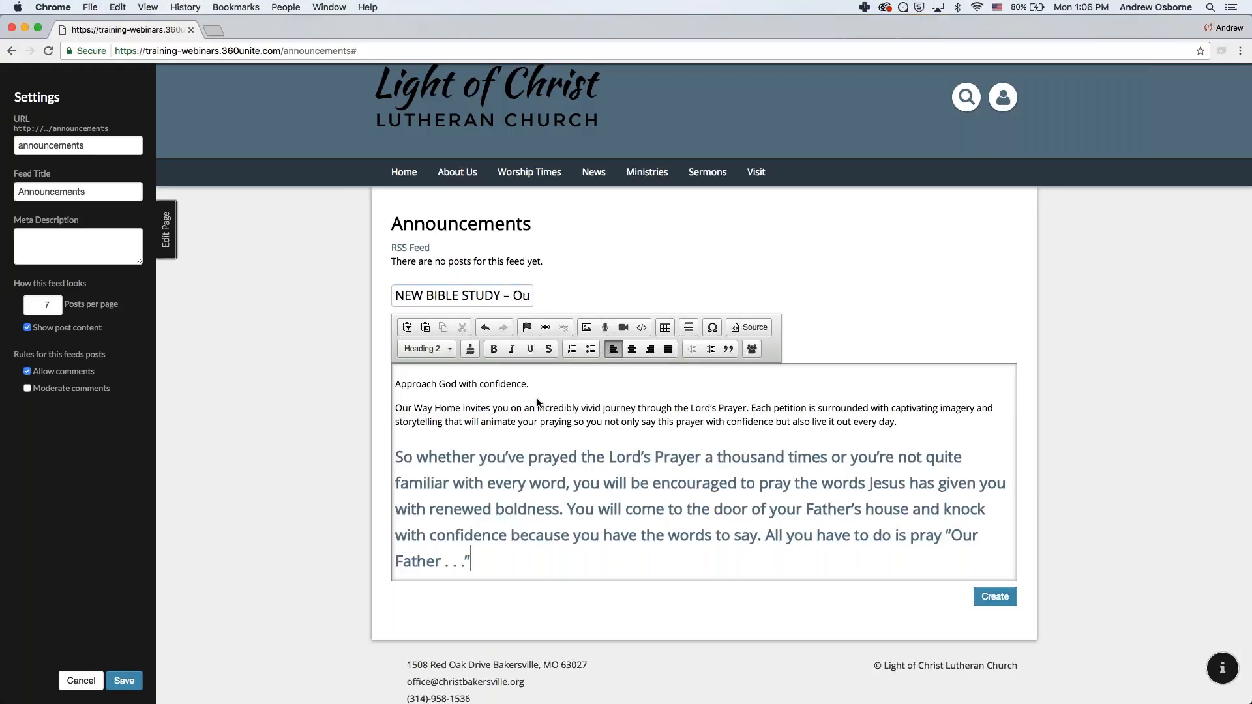
{"action": "scroll", "coordinate": [476, 475], "scroll_direction": "down", "scroll_amount": 1}
{"action": "scroll", "coordinate": [475, 475], "scroll_direction": "up", "scroll_amount": 1}
{"action": "left_click", "coordinate": [425, 349]}
{"action": "left_click", "coordinate": [417, 461]}
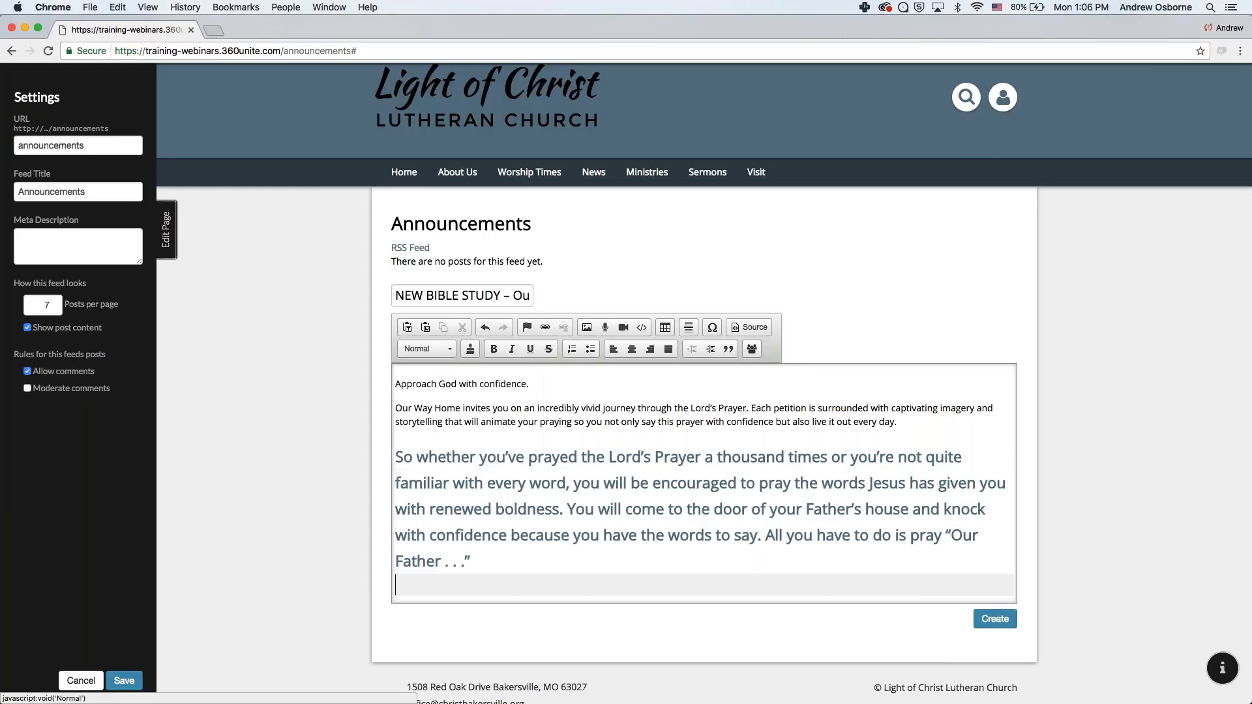
- Delete the oversized final paragraph and paste it back as plain text
{"action": "left_click_drag", "start_coordinate": [402, 458], "coordinate": [473, 561]}
{"action": "left_click", "coordinate": [425, 349]}
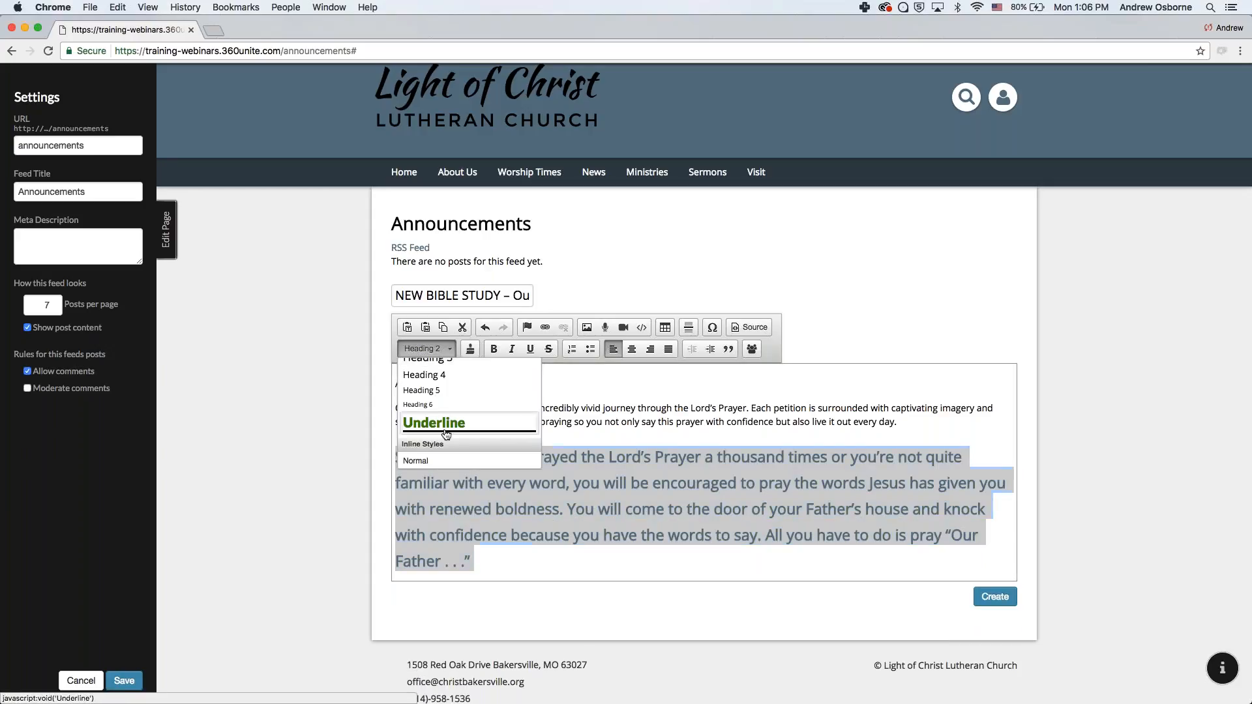
{"action": "left_click", "coordinate": [417, 461]}
{"action": "left_click", "coordinate": [492, 489]}
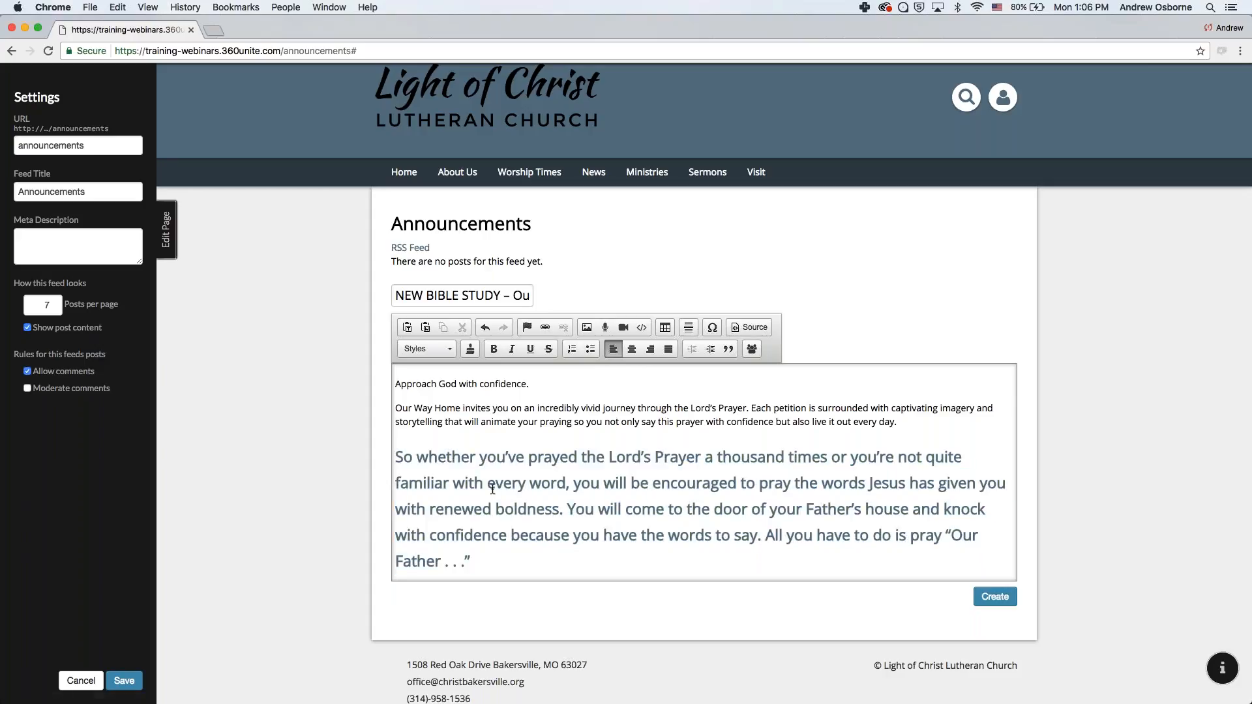
{"action": "left_click_drag", "start_coordinate": [395, 457], "coordinate": [626, 585]}
{"action": "key", "text": "super+c"}
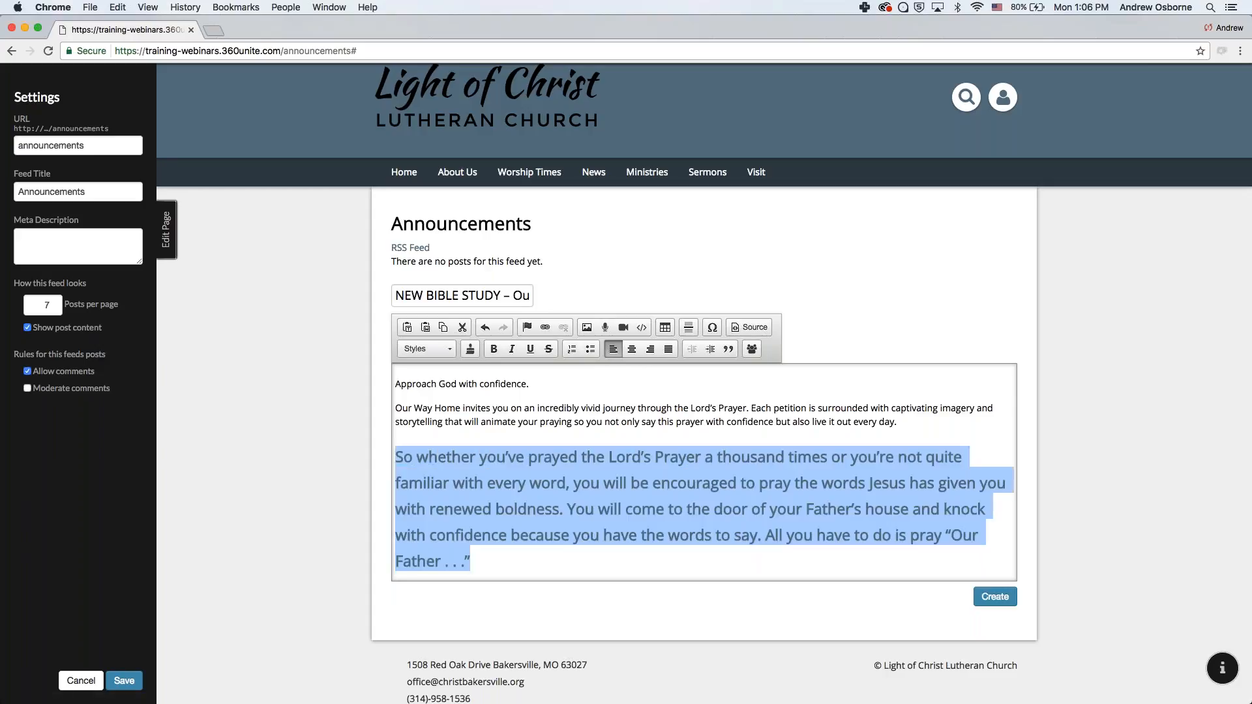
{"action": "key", "text": "BackSpace"}
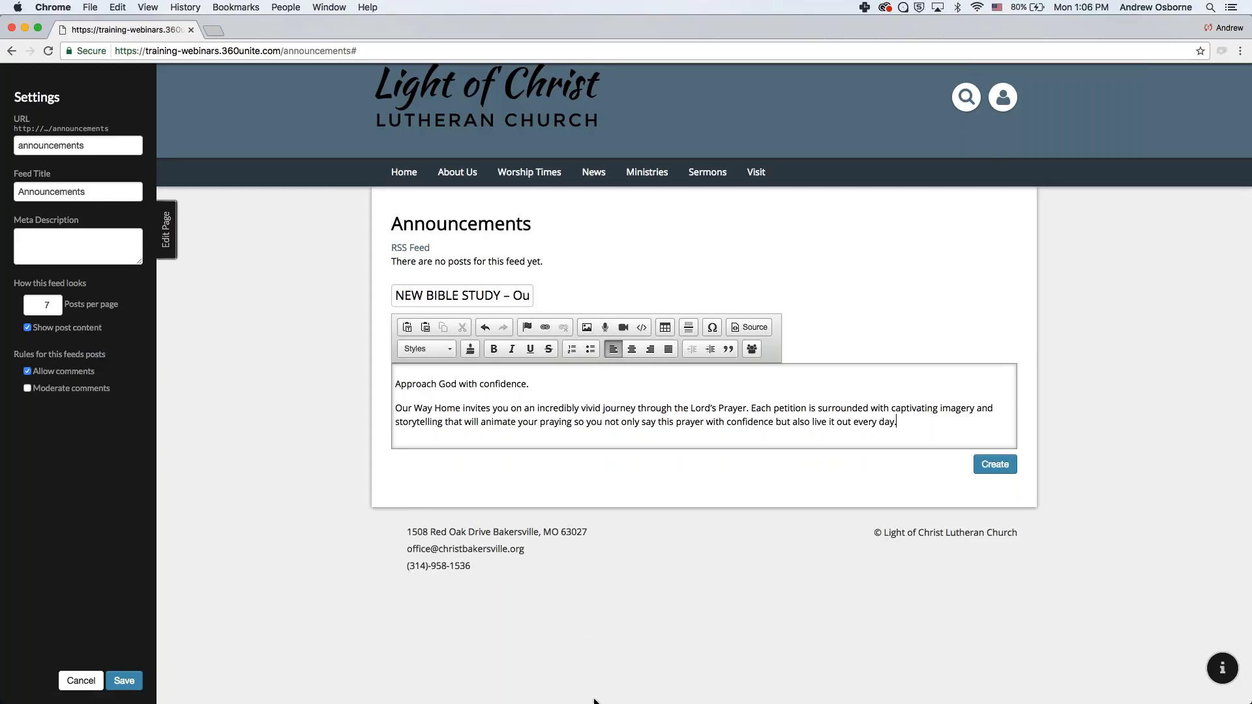
{"action": "key", "text": "Return"}
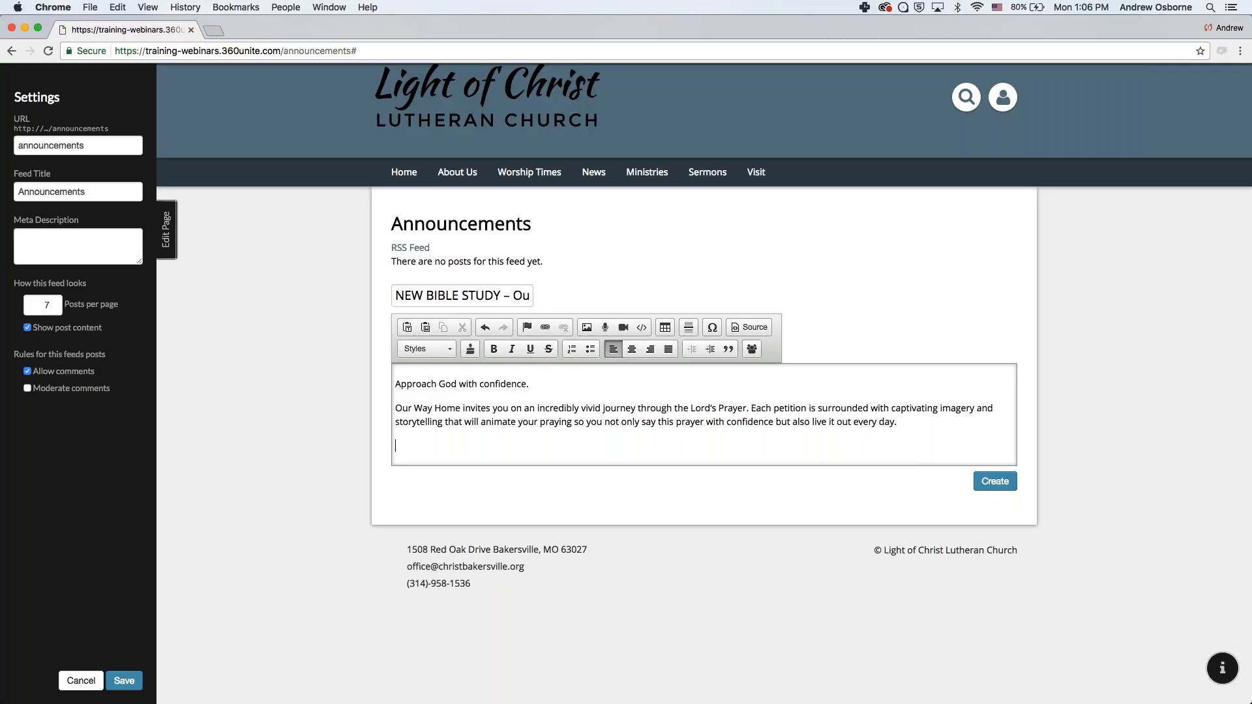
{"action": "key", "text": "super+Tab"}
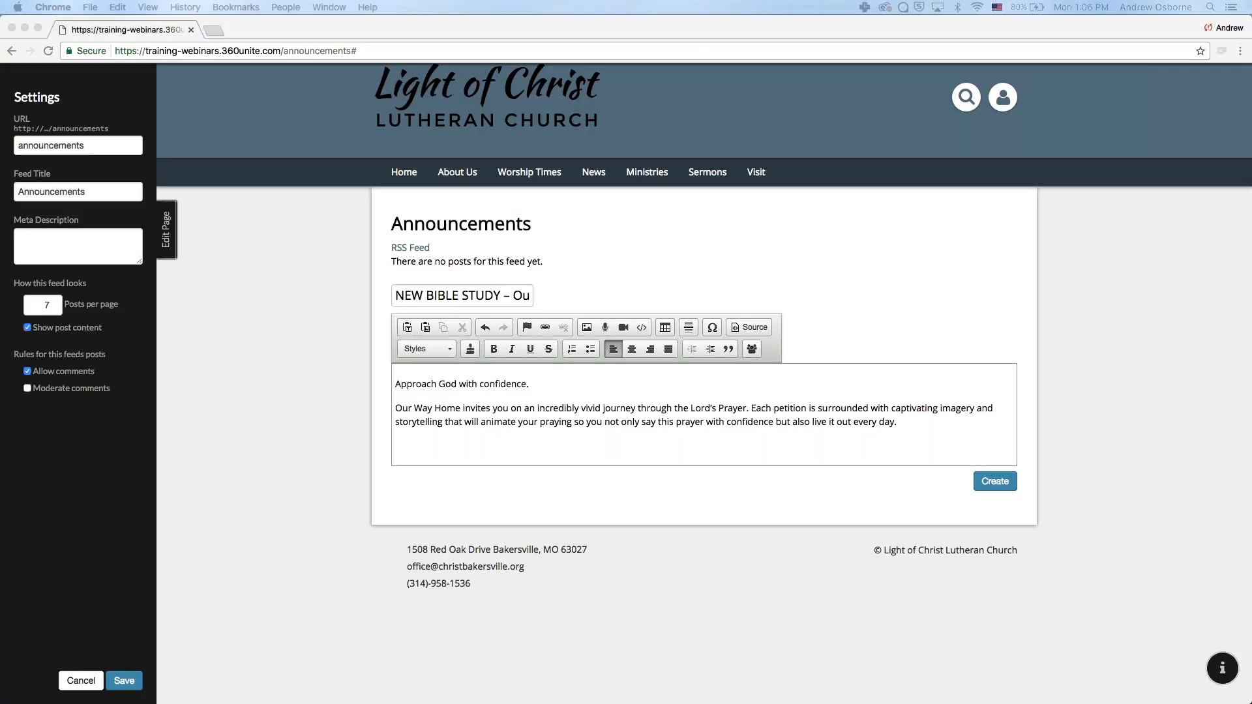
{"action": "key", "text": "super+Tab"}
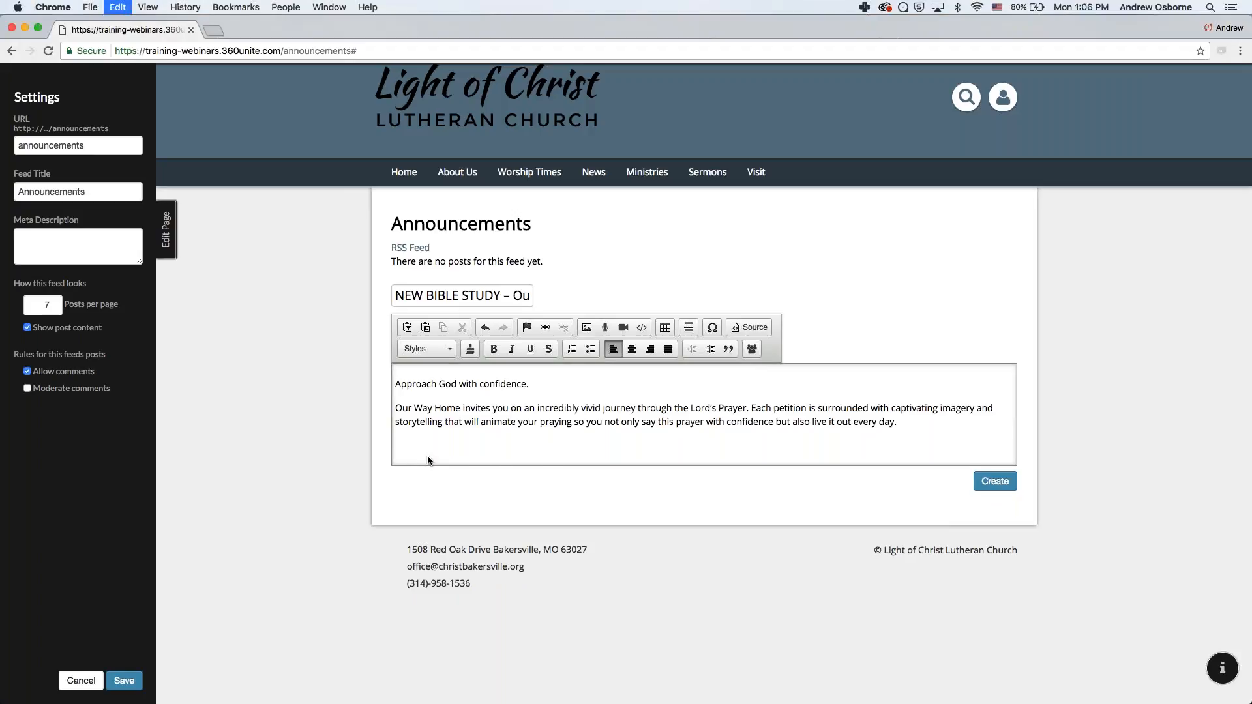
{"action": "key", "text": "super+v"}
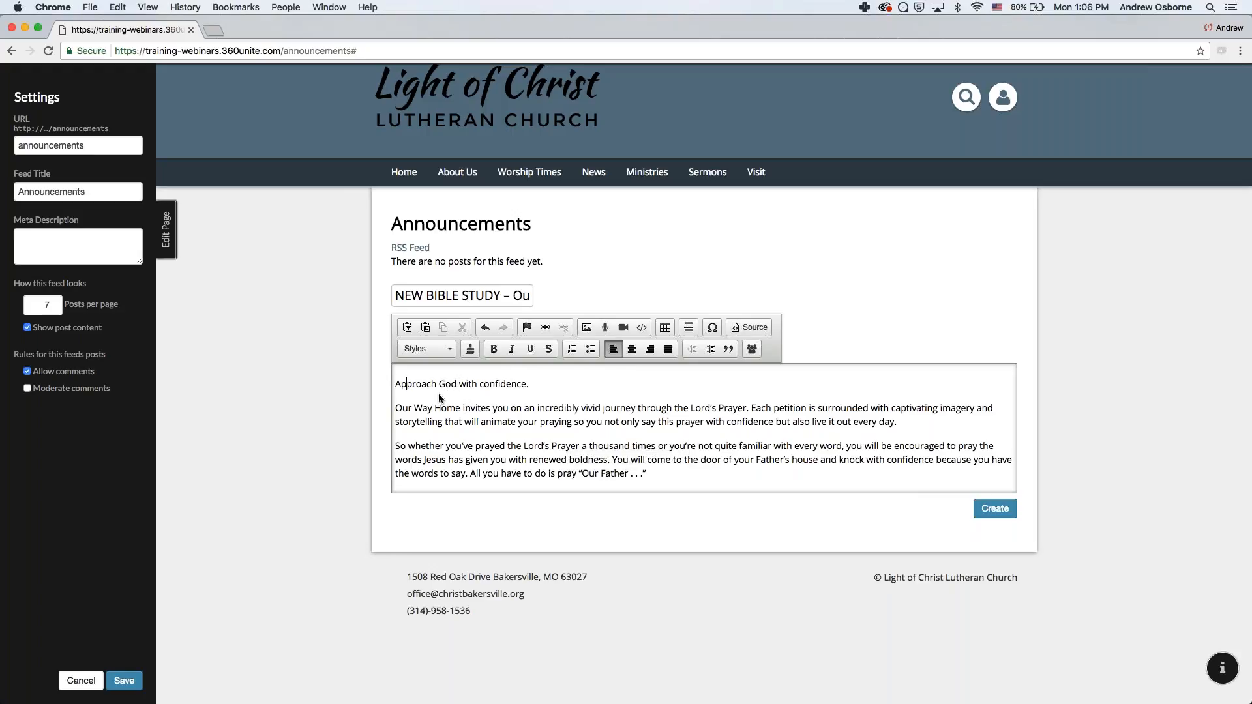
- Make 'Approach God with confidence.' a Heading 2 and add a blank paragraph after it
{"action": "left_click_drag", "start_coordinate": [415, 386], "coordinate": [531, 387]}
{"action": "left_click", "coordinate": [427, 349]}
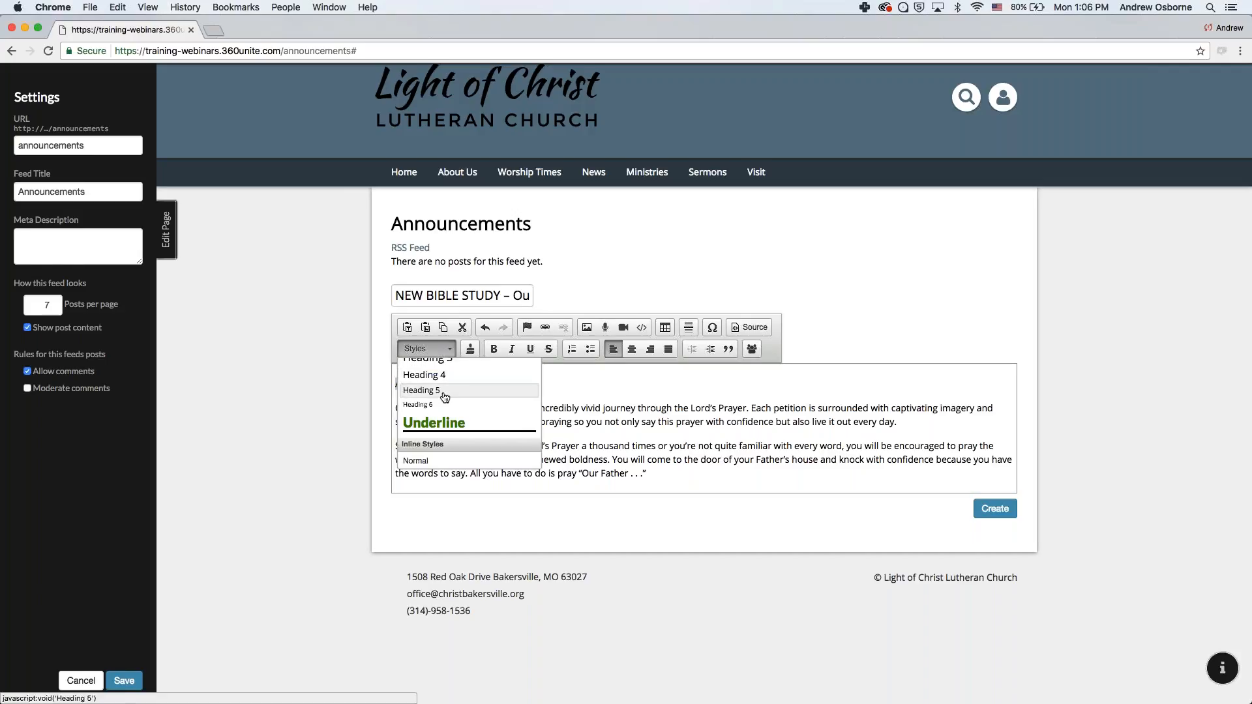
{"action": "scroll", "coordinate": [432, 396], "scroll_direction": "up", "scroll_amount": 3}
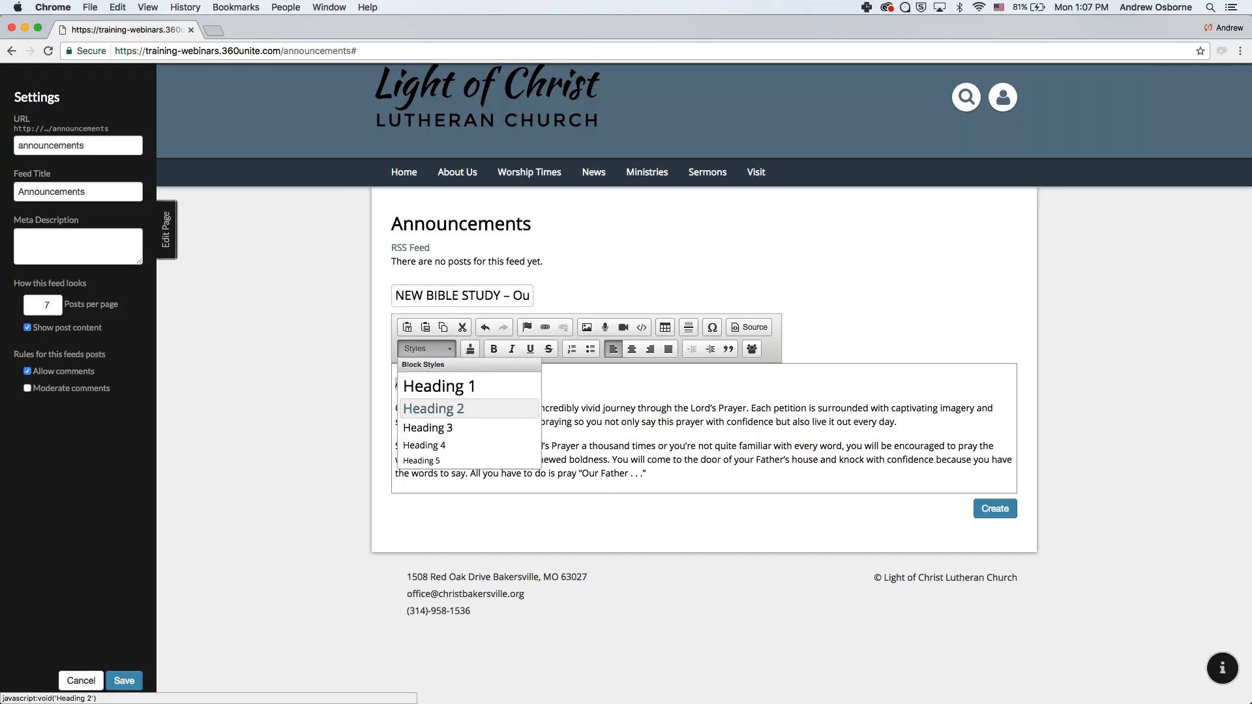
{"action": "left_click", "coordinate": [441, 410]}
{"action": "left_click", "coordinate": [532, 456]}
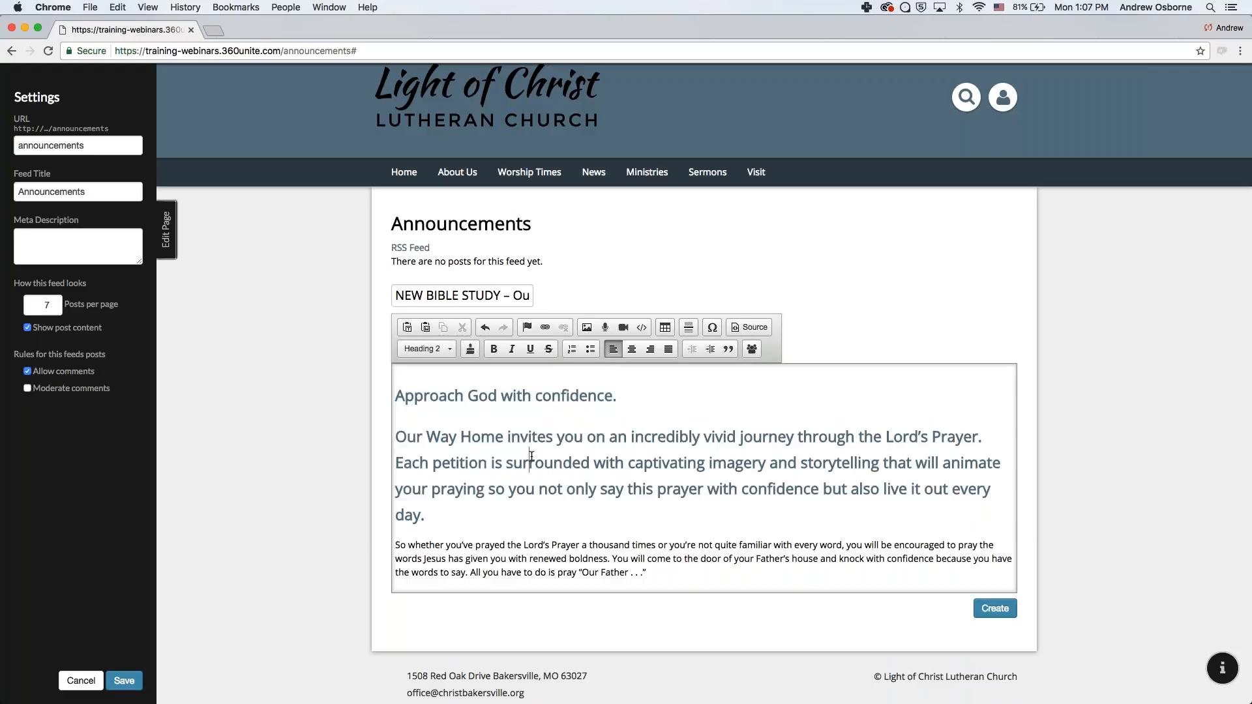
{"action": "left_click", "coordinate": [665, 397]}
{"action": "key", "text": "Return"}
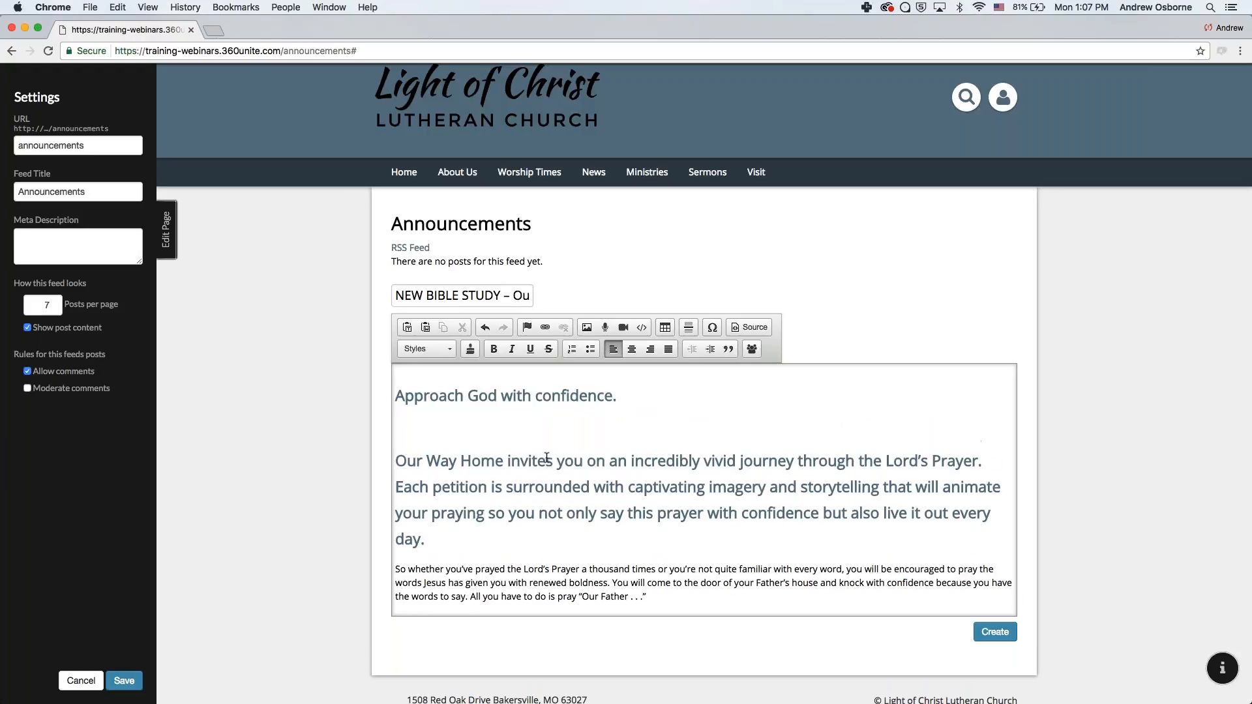
- Try to restyle the Our Way Home paragraph as Normal text, undoing an accidental split
{"action": "left_click_drag", "start_coordinate": [456, 573], "coordinate": [398, 460]}
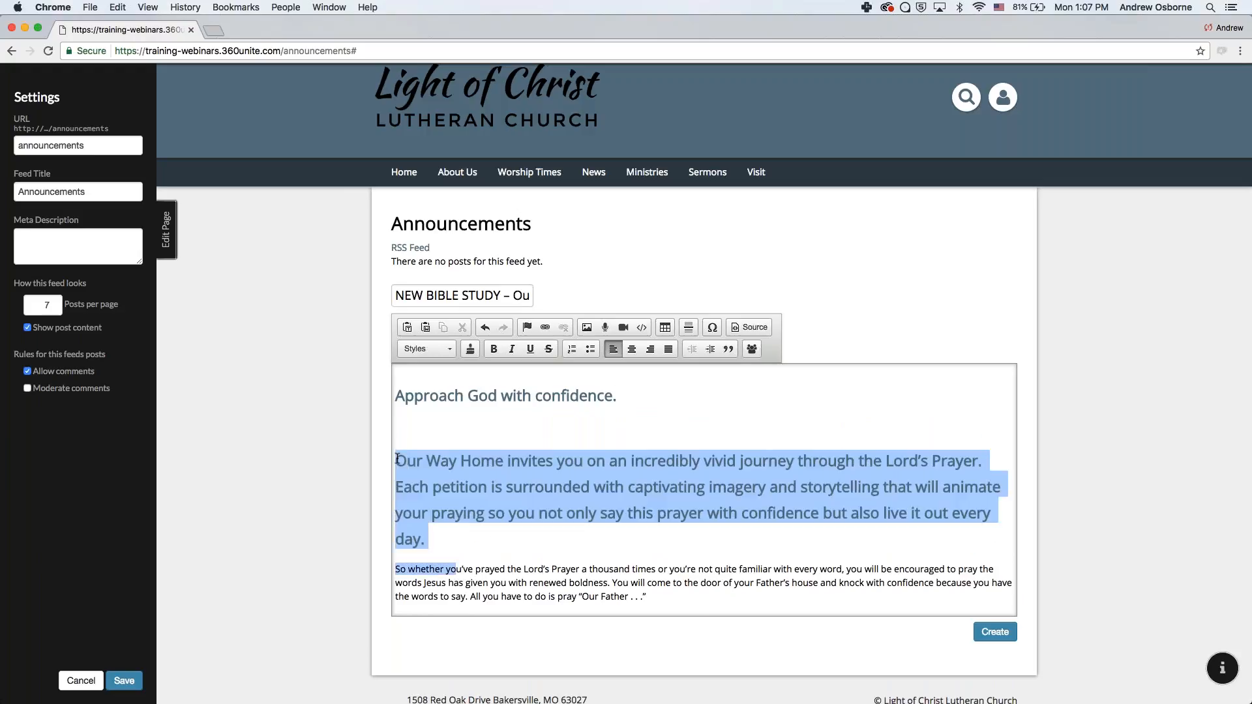
{"action": "left_click", "coordinate": [433, 350]}
{"action": "scroll", "coordinate": [450, 429], "scroll_direction": "down", "scroll_amount": 5}
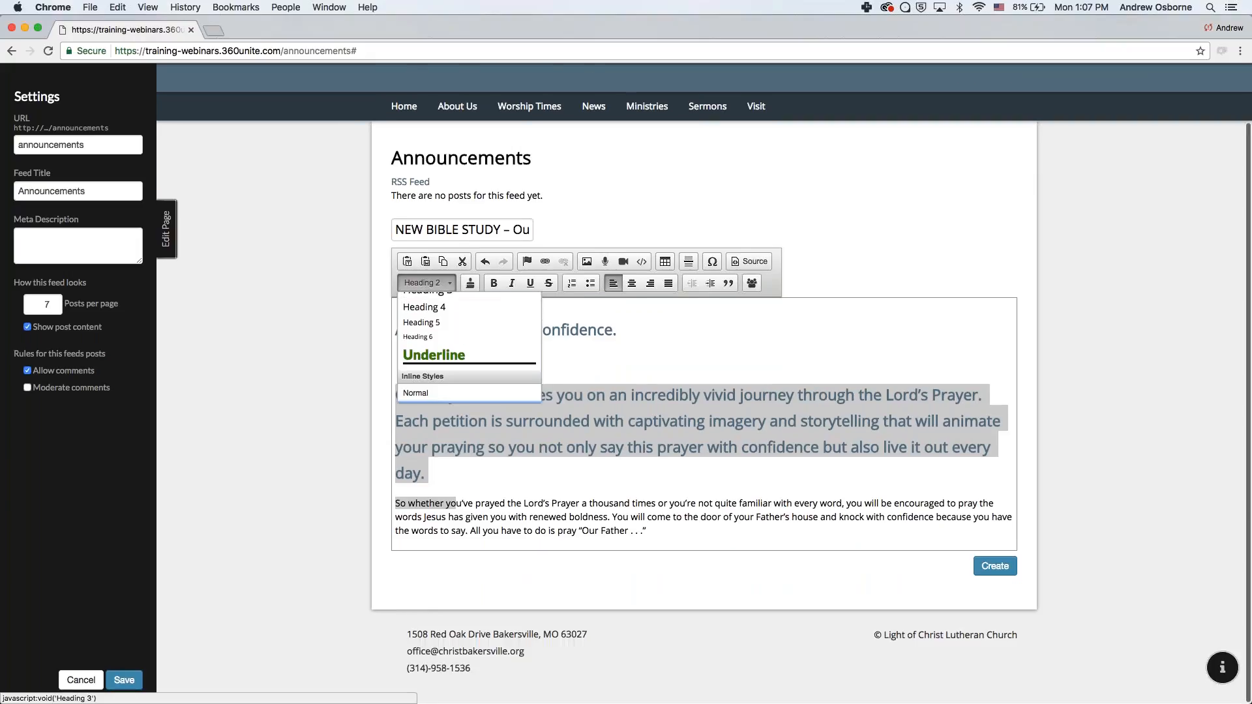
{"action": "left_click", "coordinate": [433, 395]}
{"action": "left_click", "coordinate": [404, 396]}
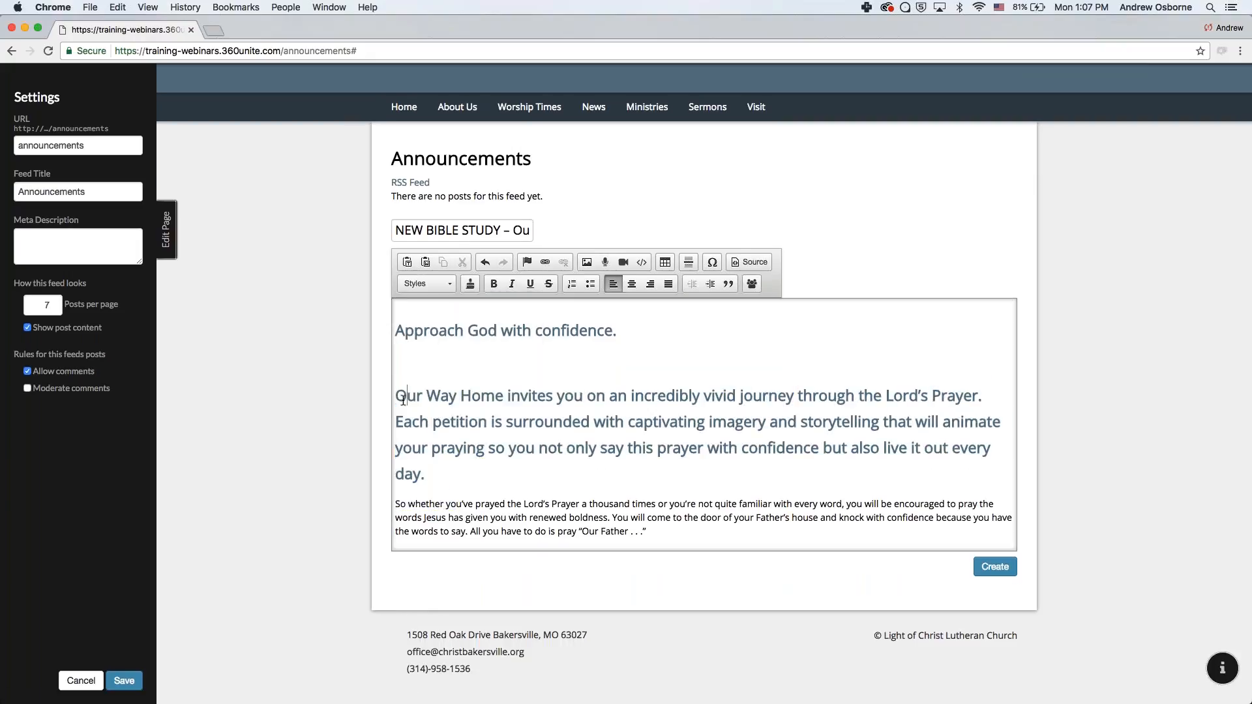
{"action": "left_click", "coordinate": [433, 285]}
{"action": "left_click", "coordinate": [417, 395]}
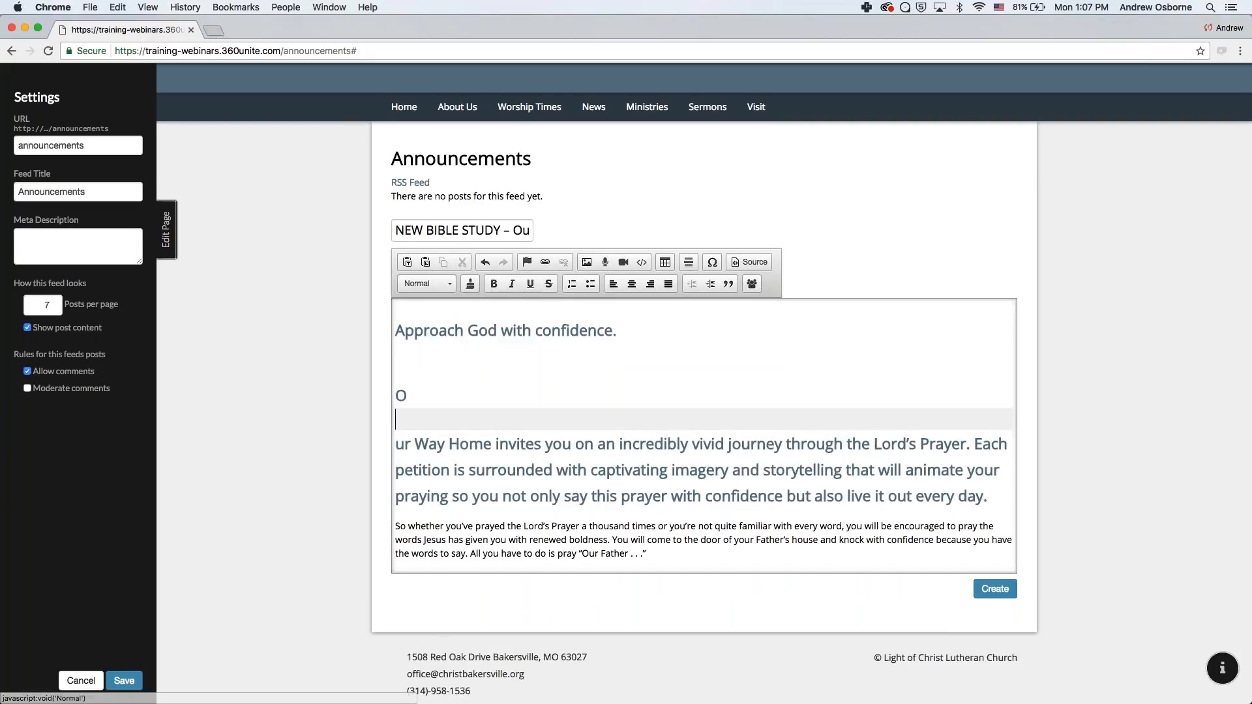
{"action": "key", "text": "super+z"}
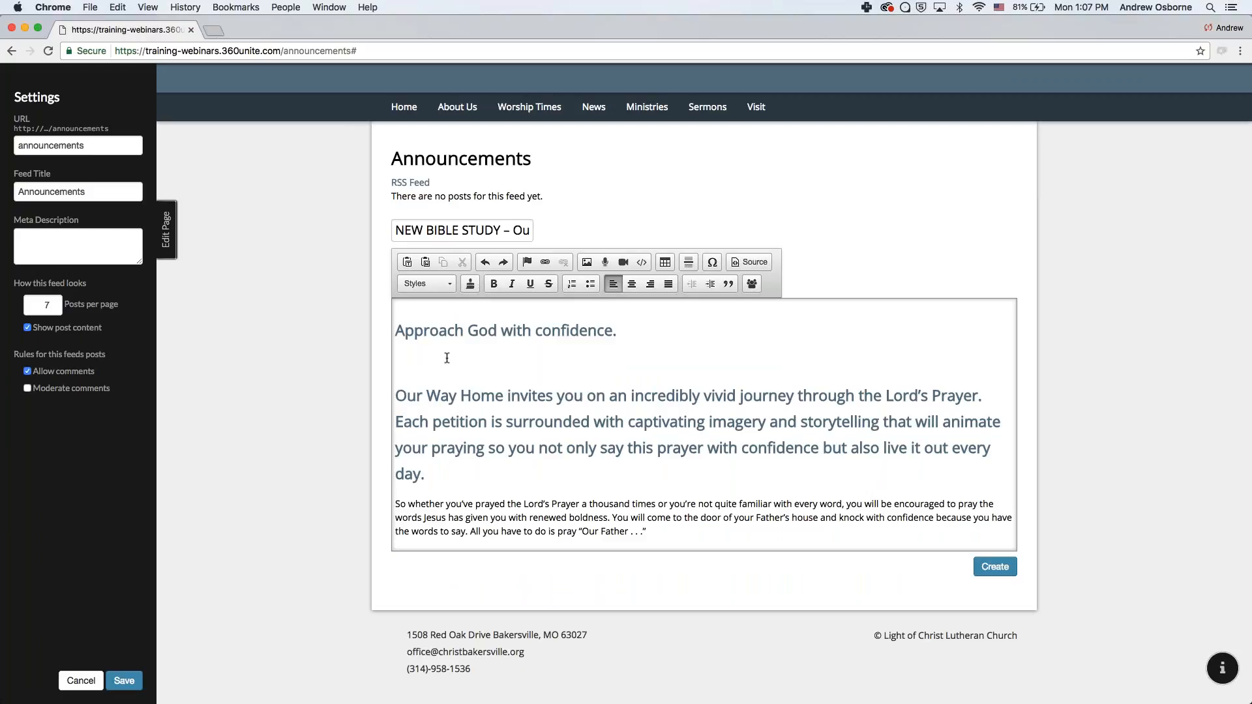
- Replace the Our Way Home paragraph with a plain-text paste, split from the last paragraph
{"action": "left_click_drag", "start_coordinate": [396, 504], "coordinate": [379, 361]}
{"action": "key", "text": "super+c"}
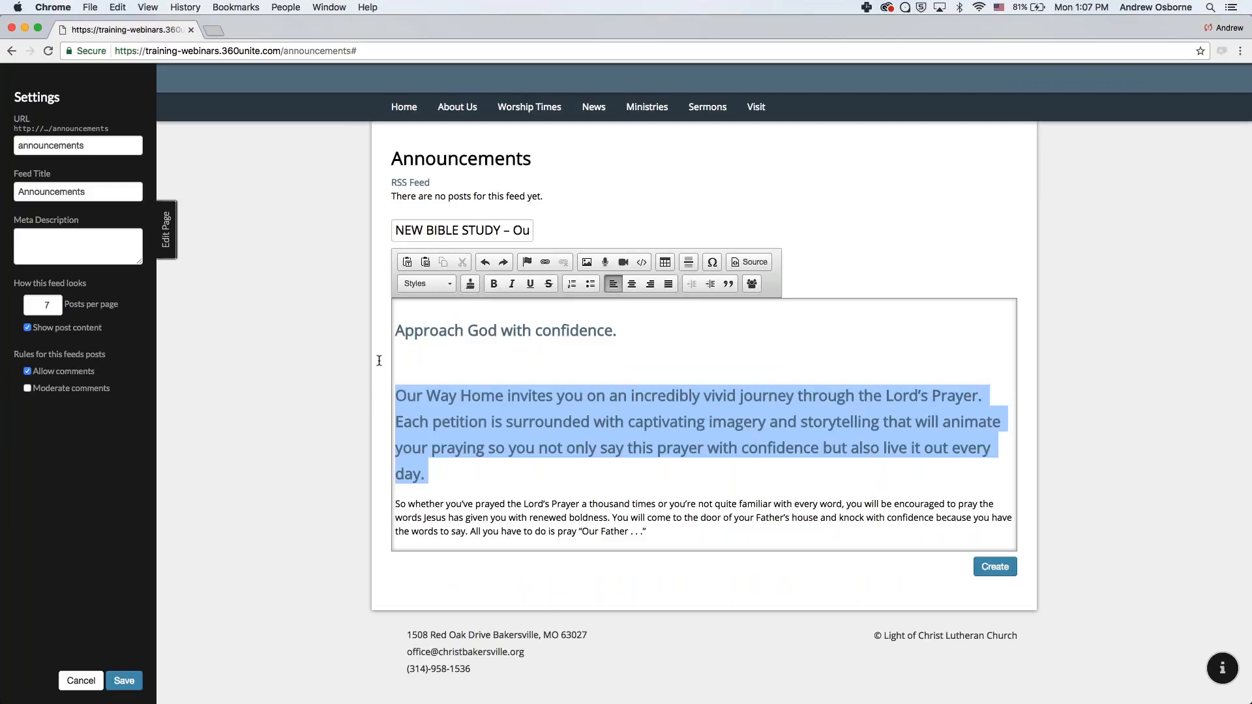
{"action": "key", "text": "BackSpace"}
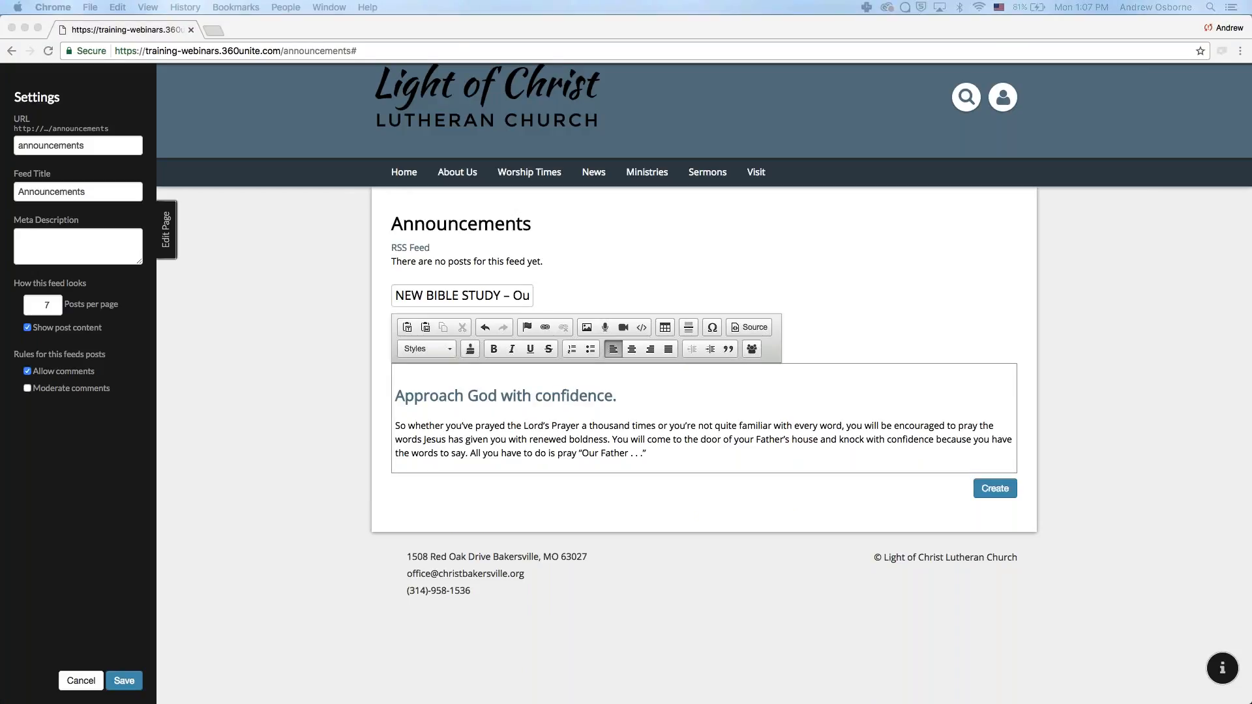
{"action": "left_click", "coordinate": [395, 427]}
{"action": "key", "text": "super+v"}
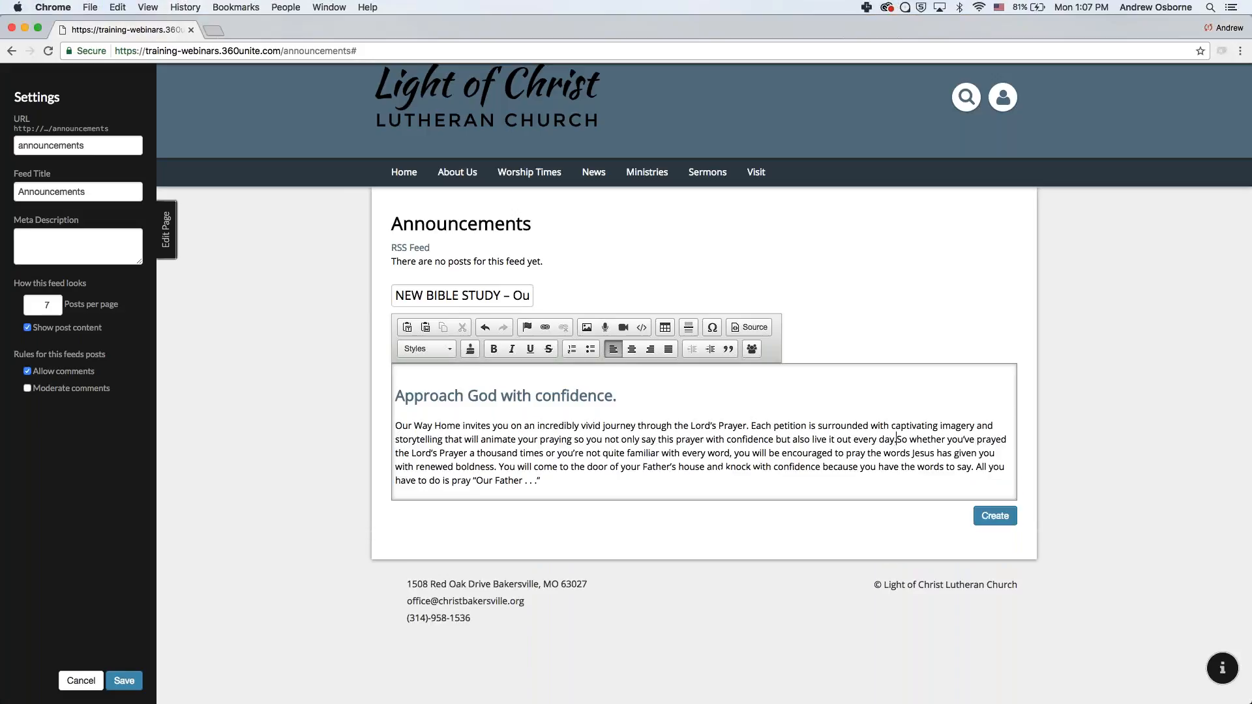
{"action": "key", "text": "Return"}
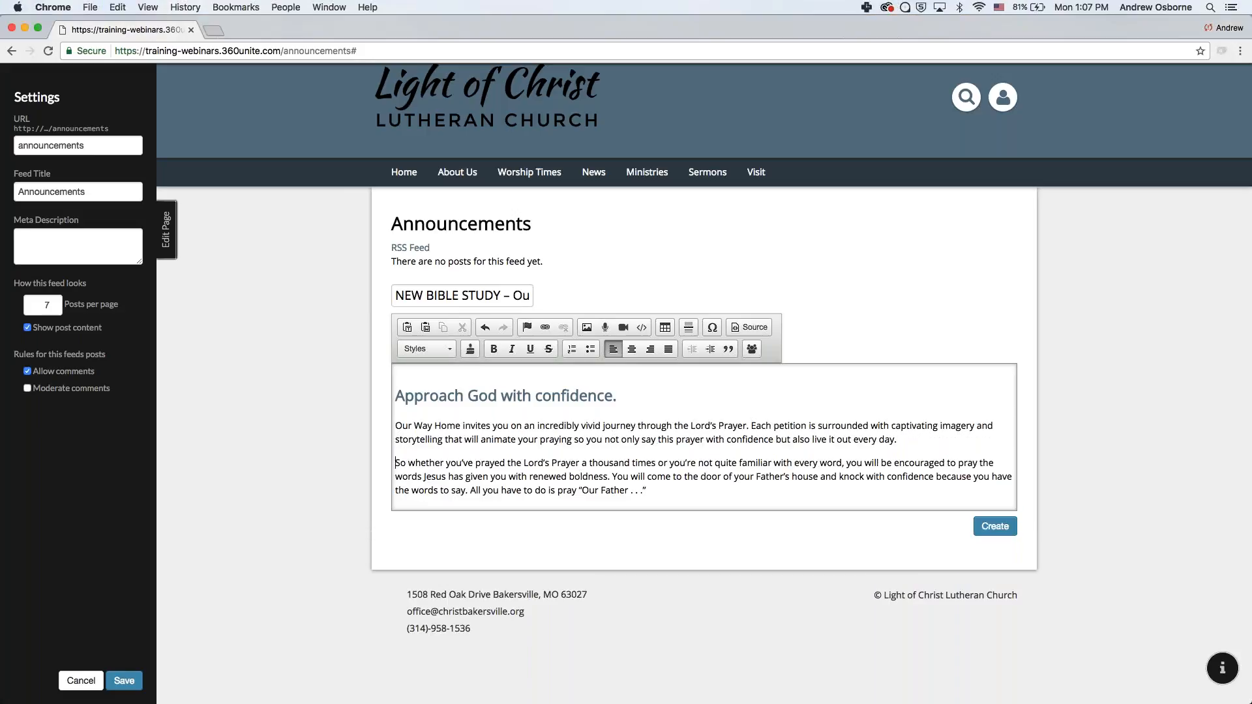
- Publish the post to the Announcements feed and save the page changes
{"action": "left_click", "coordinate": [992, 528]}
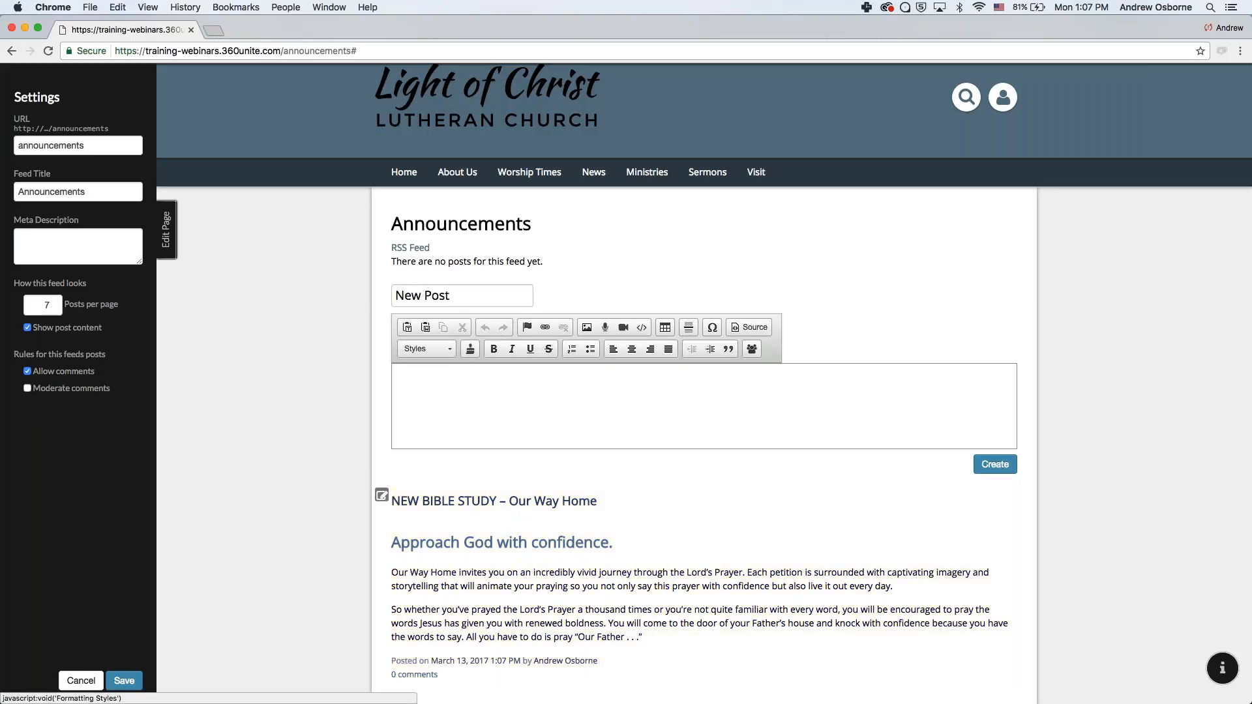
{"action": "scroll", "coordinate": [202, 528], "scroll_direction": "down", "scroll_amount": 3}
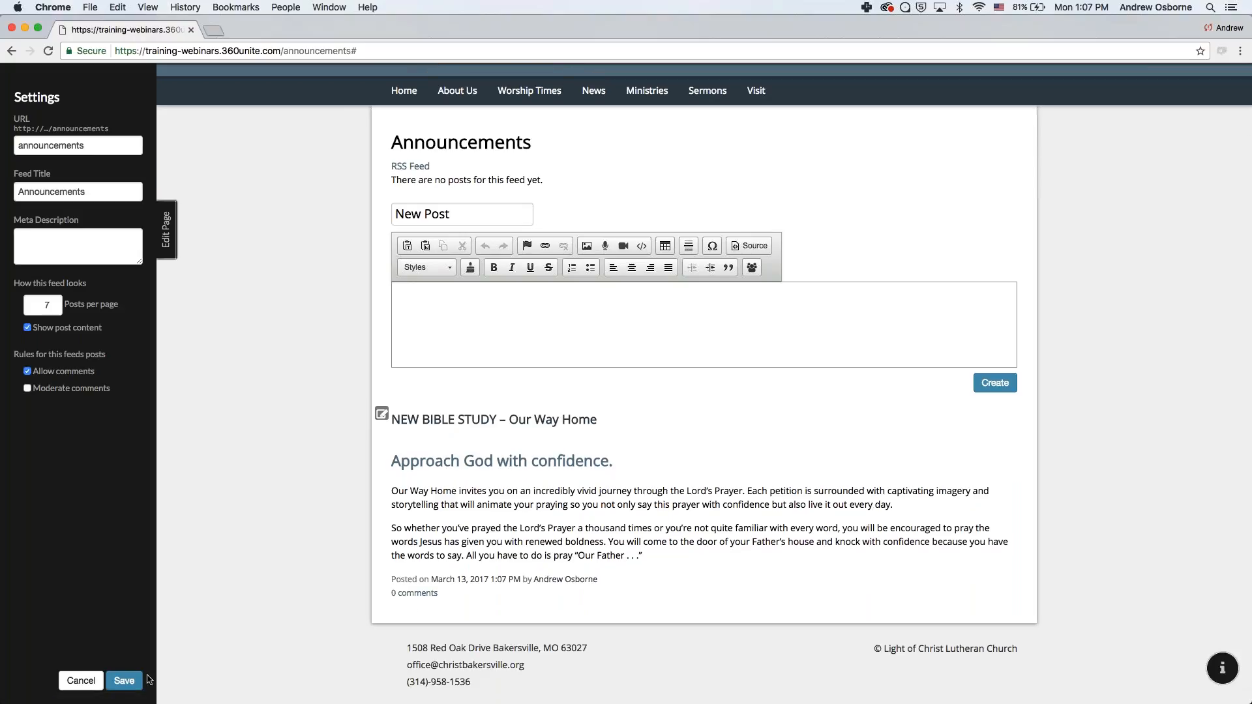
{"action": "left_click", "coordinate": [125, 681]}
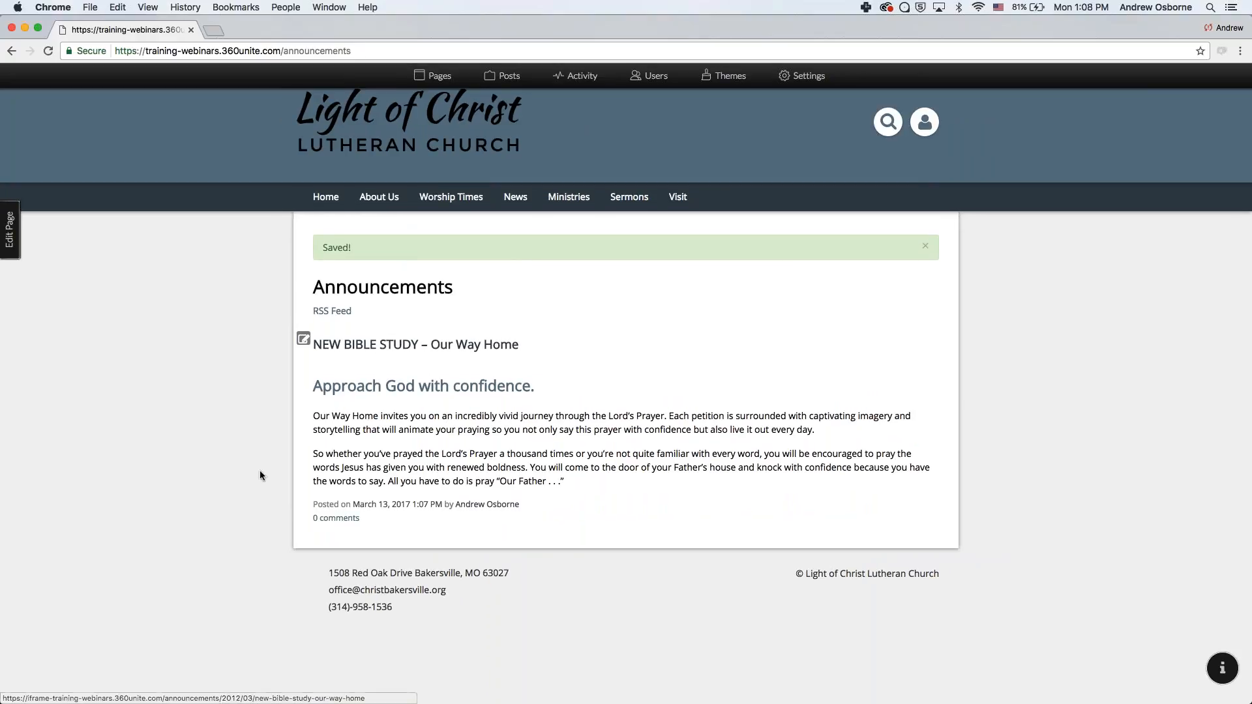
- Open the NEW BIBLE STUDY – Our Way Home post, then return to the Announcements listing
{"action": "left_click", "coordinate": [360, 346]}
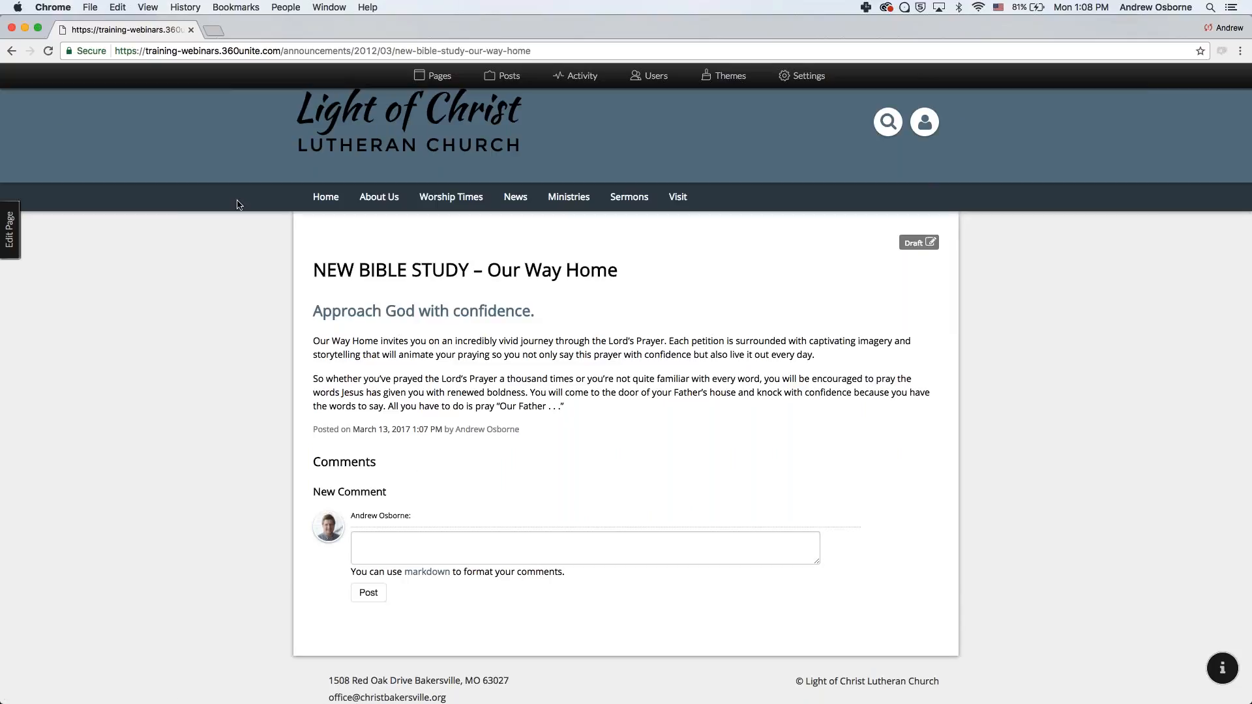
{"action": "left_click", "coordinate": [12, 51]}
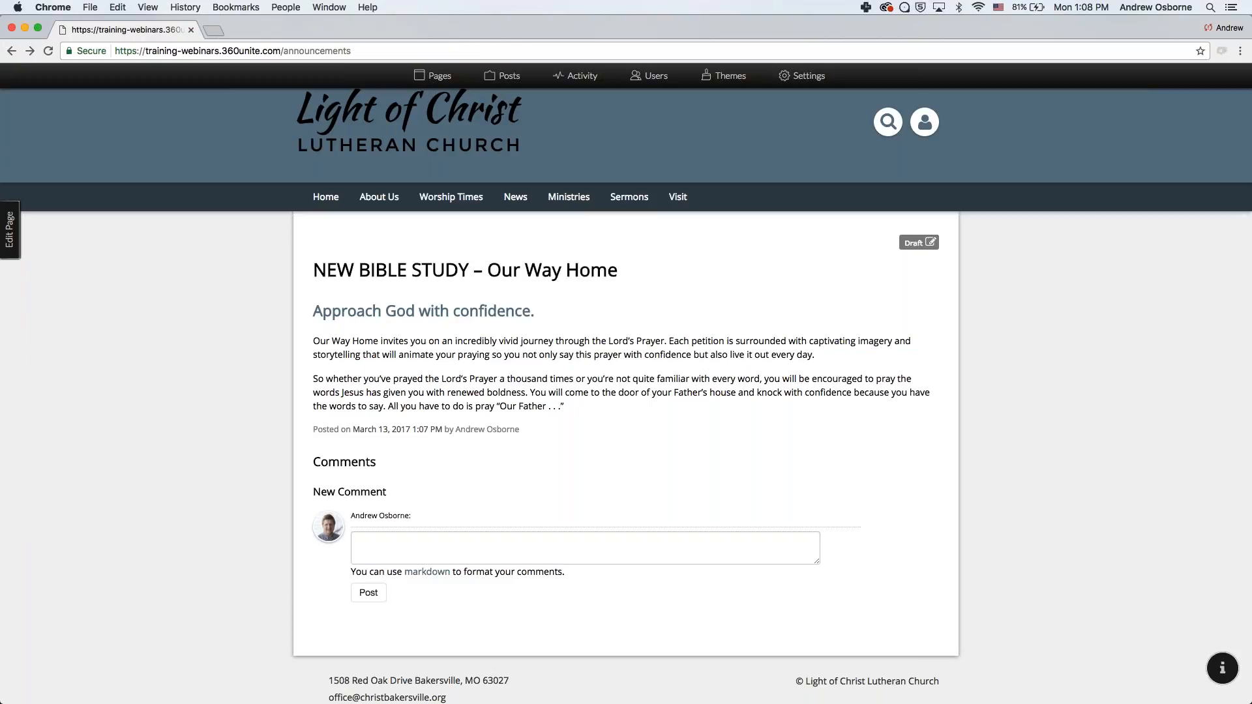
{"action": "mouse_move", "coordinate": [515, 197]}
{"action": "left_click", "coordinate": [524, 229]}
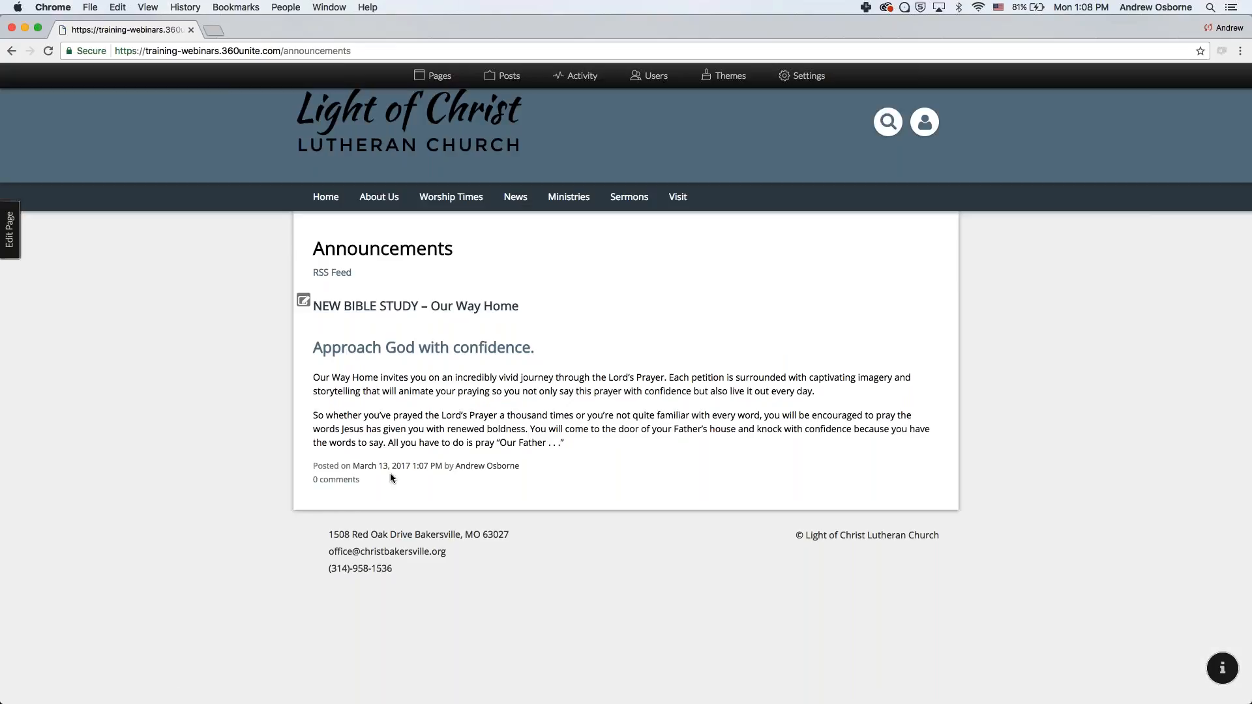
- Enter edit mode and open the NEW BIBLE STUDY post's body for editing
{"action": "left_click", "coordinate": [10, 229]}
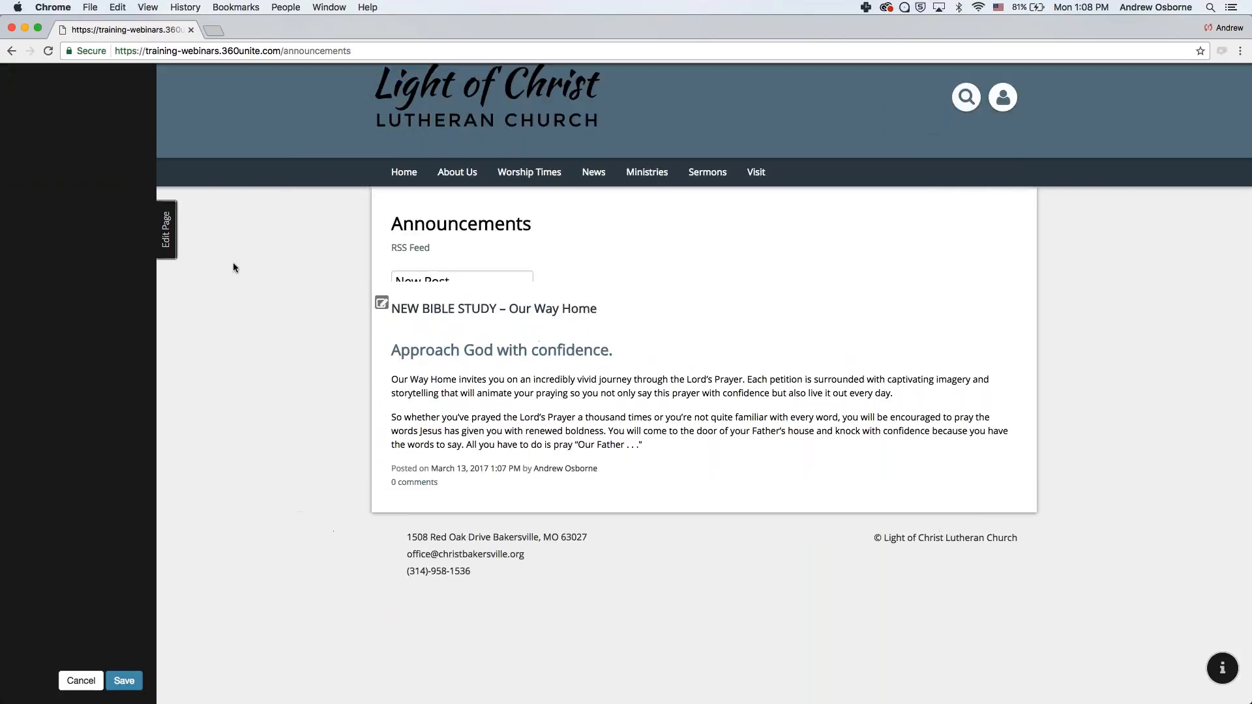
{"action": "scroll", "coordinate": [455, 596], "scroll_direction": "down", "scroll_amount": 2}
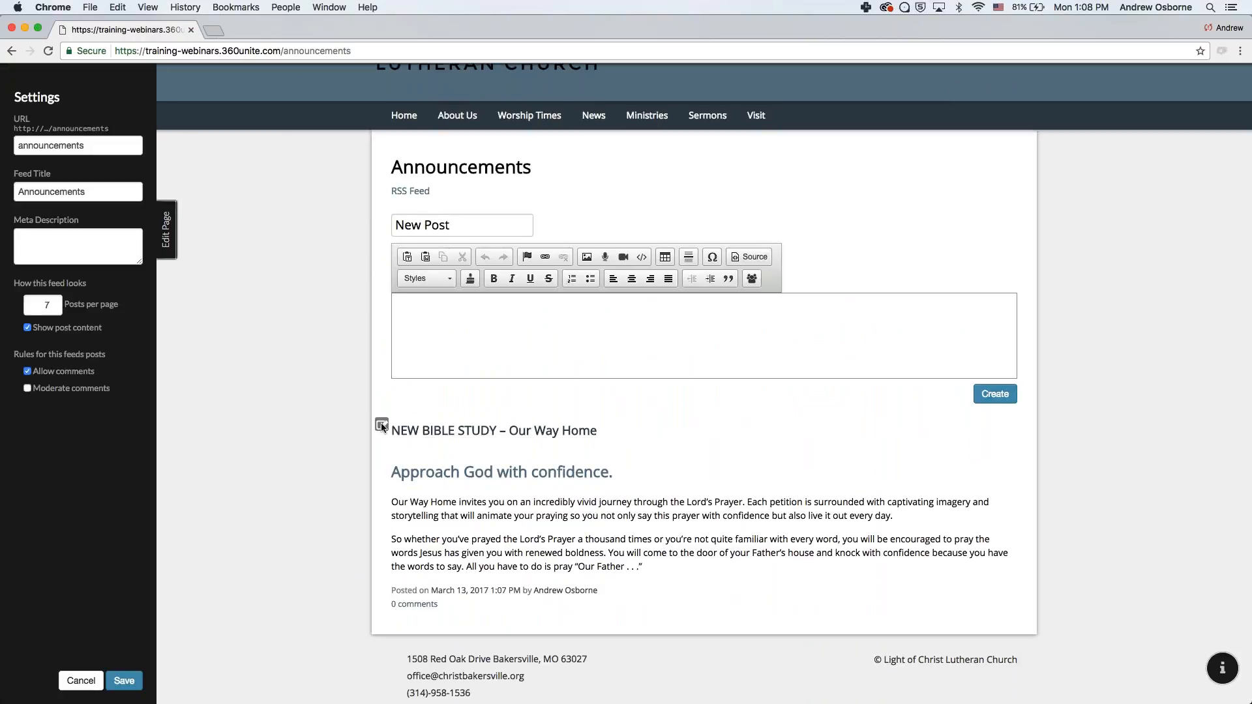
{"action": "left_click", "coordinate": [494, 431]}
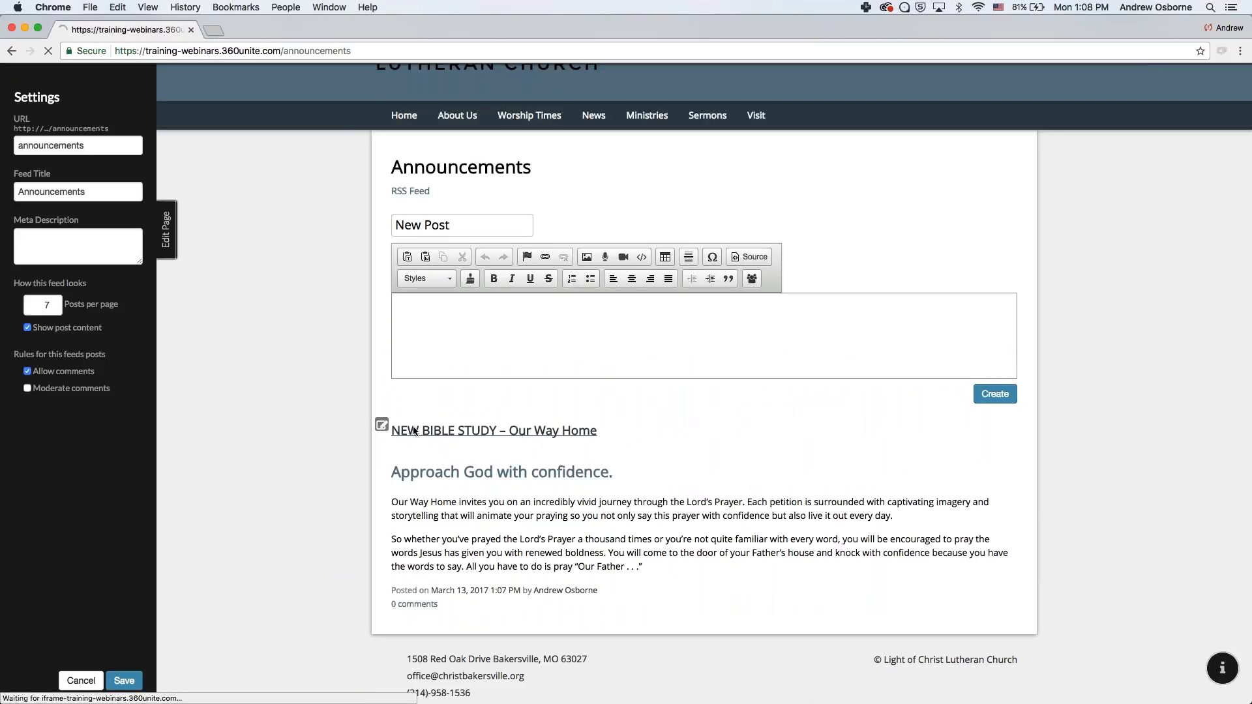
{"action": "left_click", "coordinate": [606, 280]}
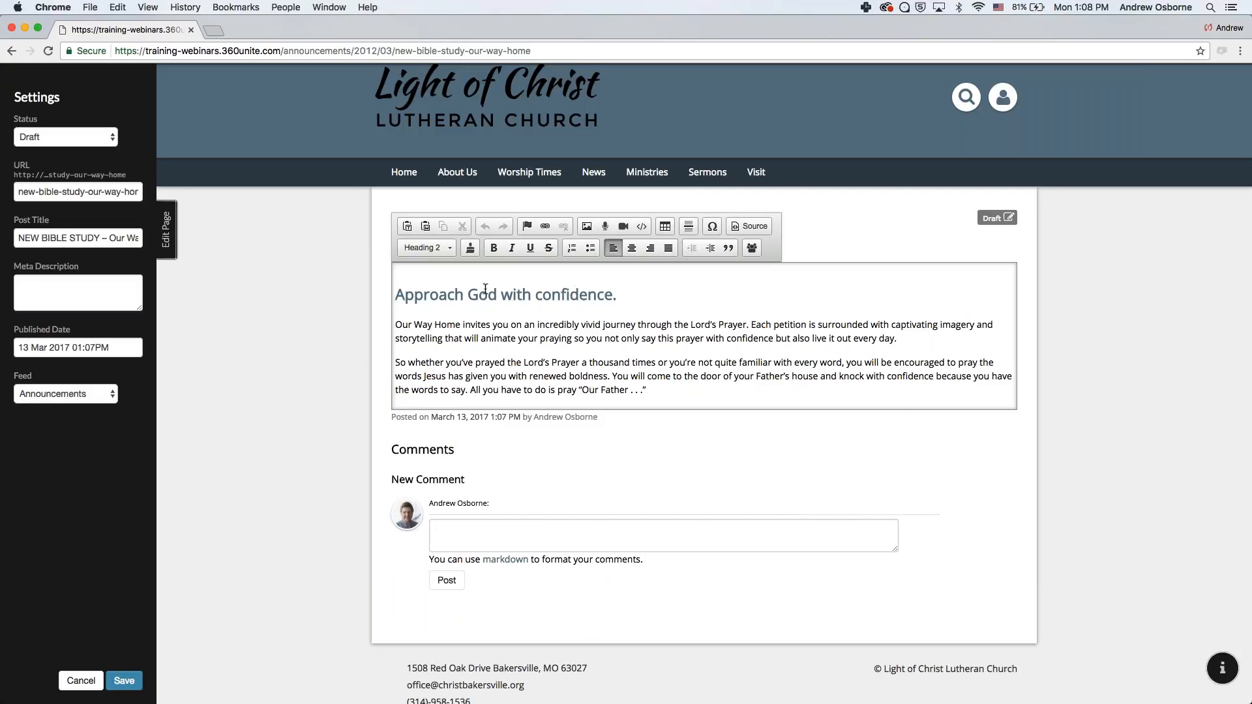
- Append 'Starts this Sunday!' to the last paragraph and select the phrase
{"action": "scroll", "coordinate": [465, 355], "scroll_direction": "down", "scroll_amount": 1}
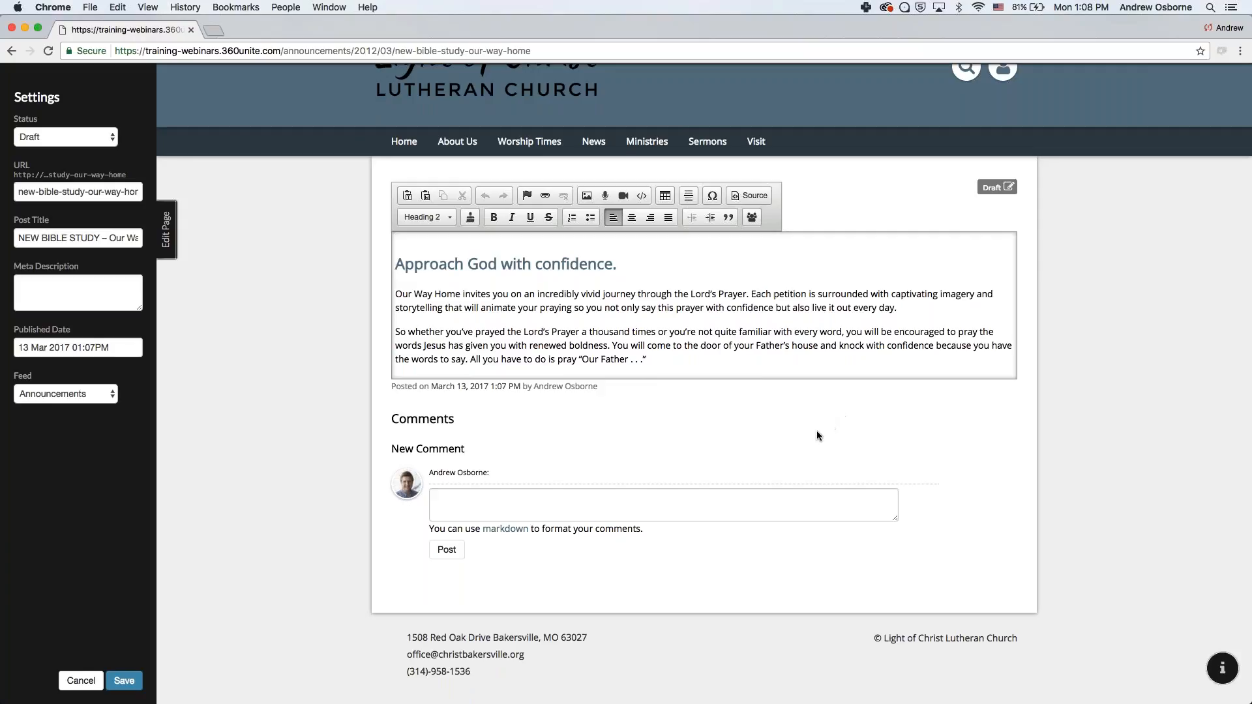
{"action": "left_click", "coordinate": [678, 367]}
{"action": "type", "text": "Starts this Sundays"}
{"action": "key", "text": "BackSpace"}
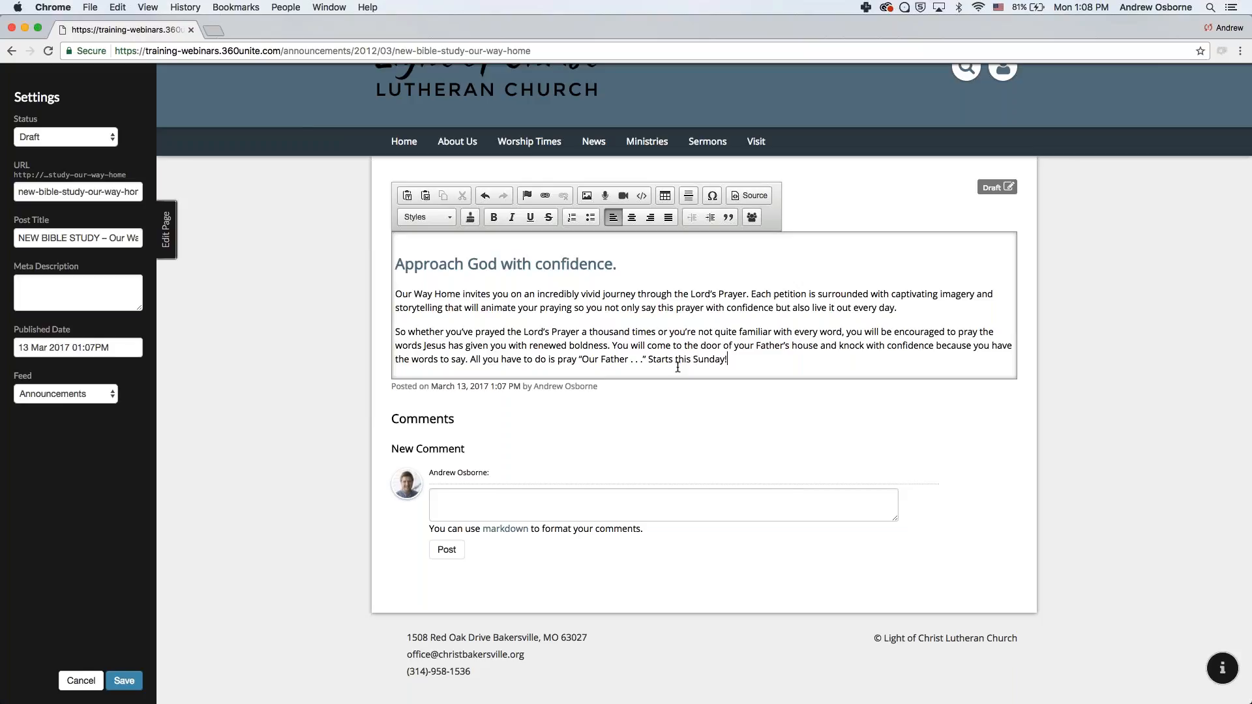
{"action": "type", "text": "!"}
{"action": "left_click_drag", "start_coordinate": [648, 361], "coordinate": [728, 359]}
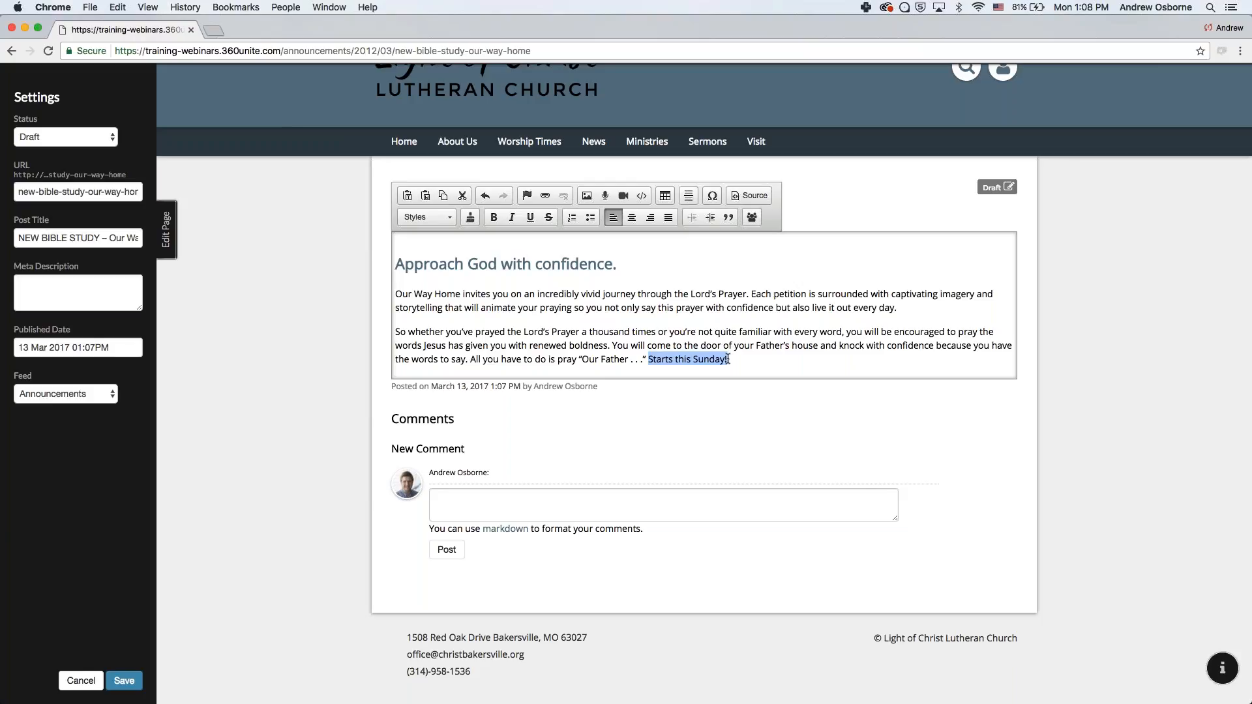
- Link the selected 'Starts this Sunday!' to the site's Calendar page as a page in the site
{"action": "left_click", "coordinate": [546, 197]}
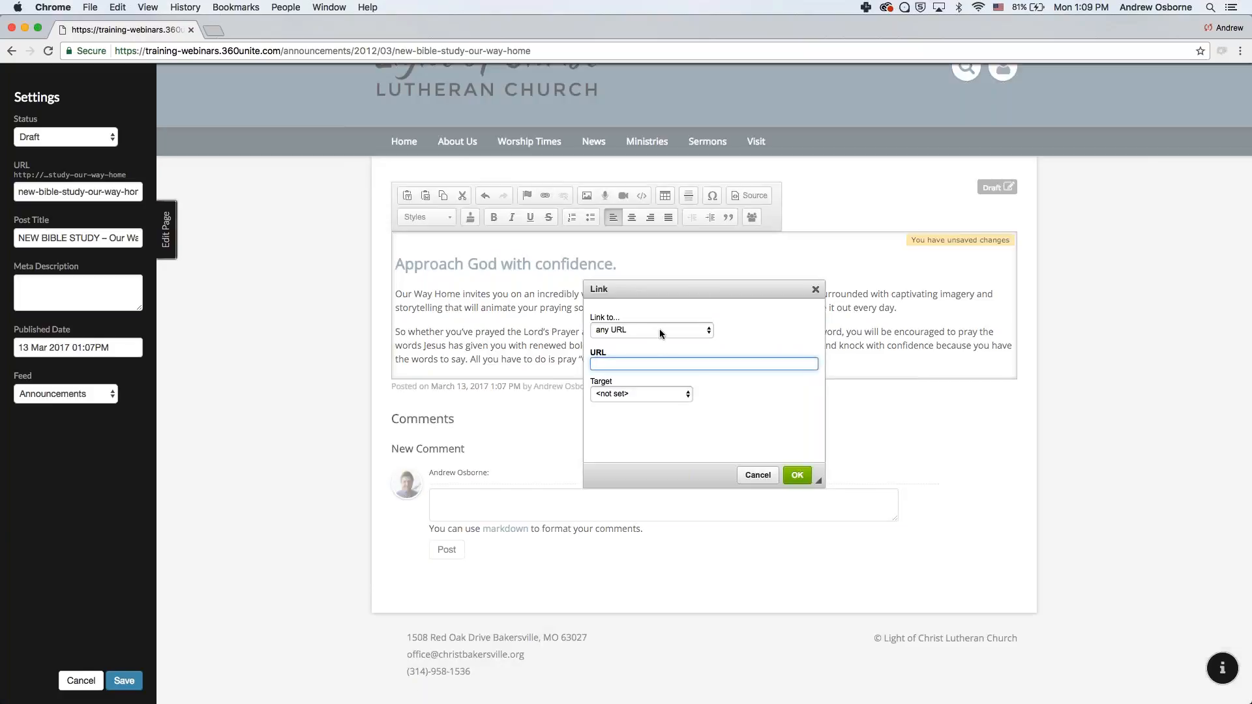
{"action": "left_click", "coordinate": [659, 329]}
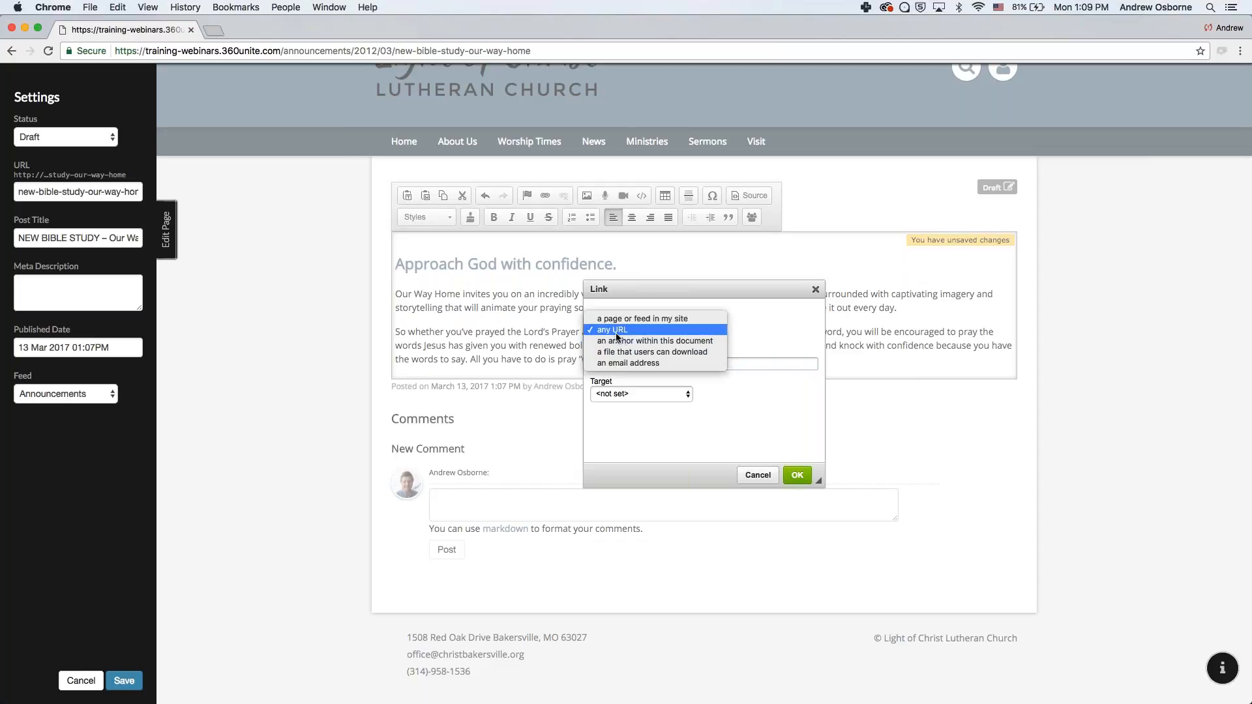
{"action": "left_click", "coordinate": [658, 318]}
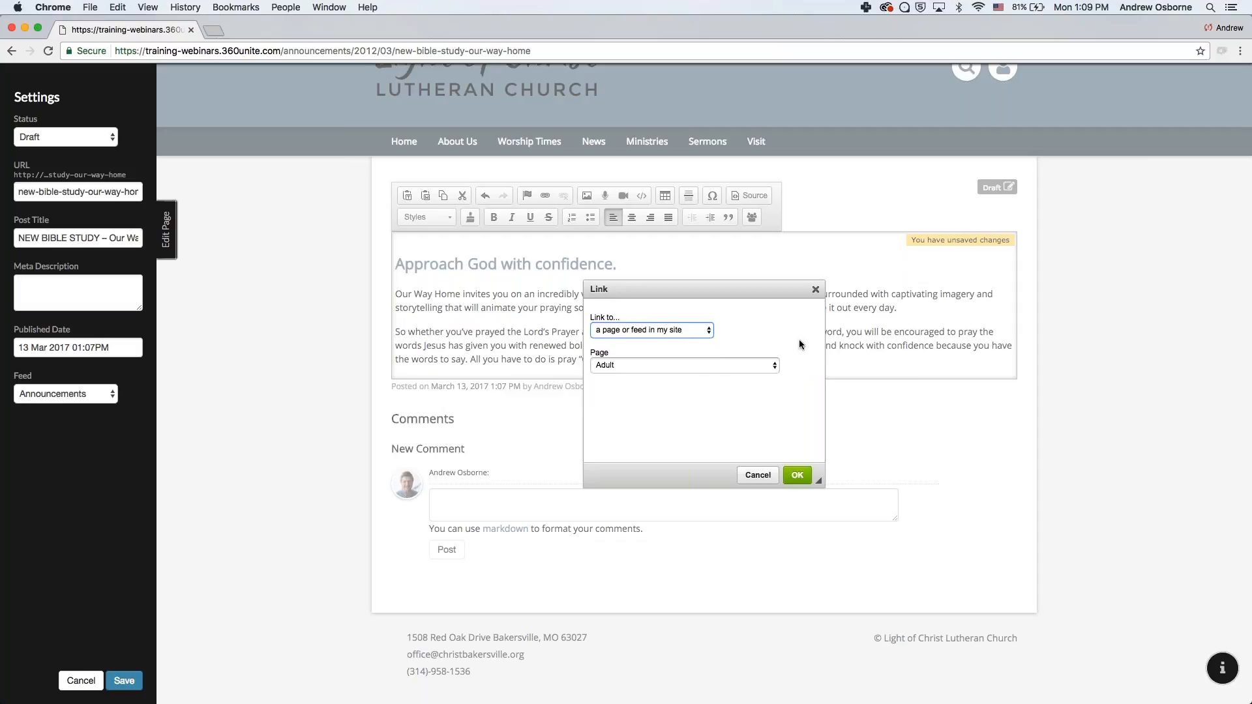
{"action": "left_click", "coordinate": [660, 366]}
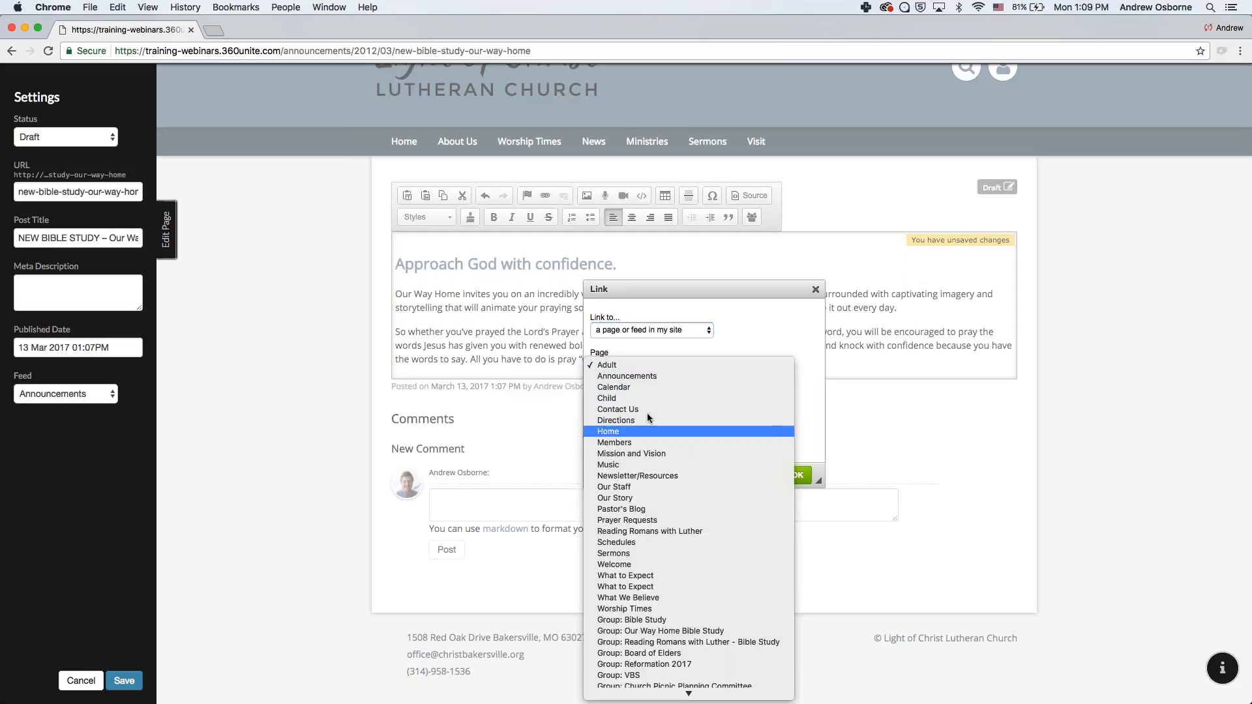
{"action": "left_click", "coordinate": [648, 388]}
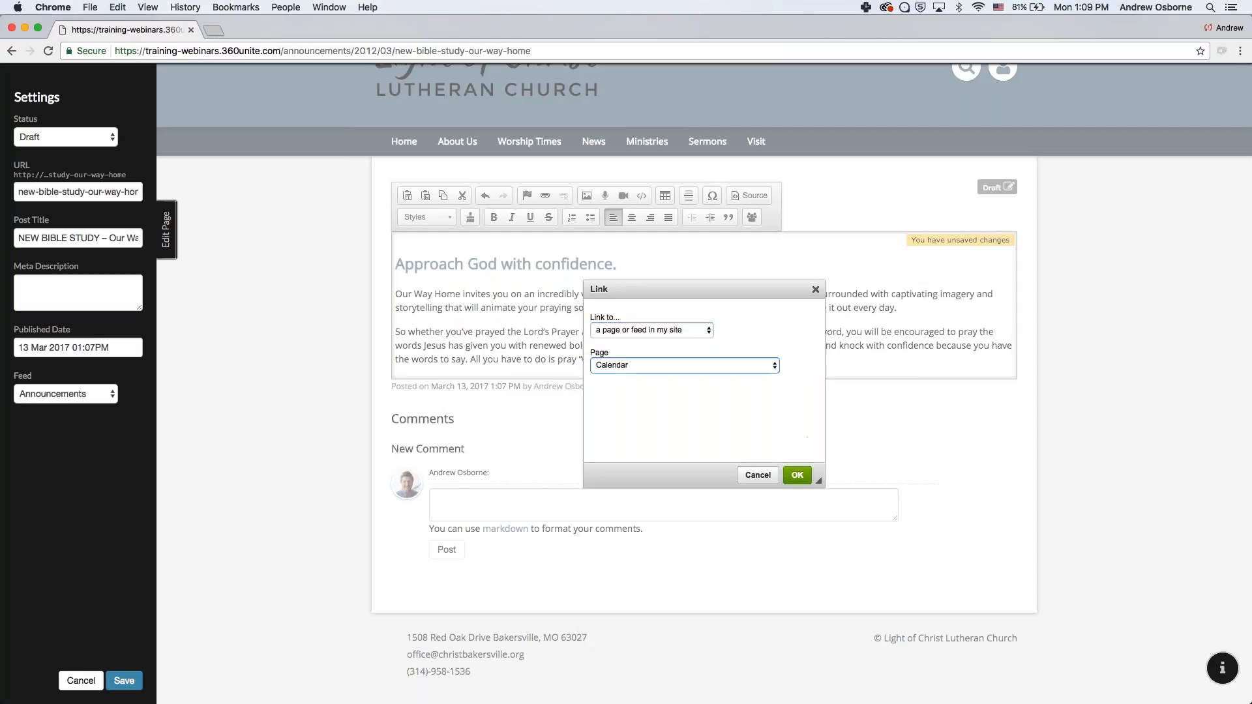
{"action": "left_click", "coordinate": [798, 476]}
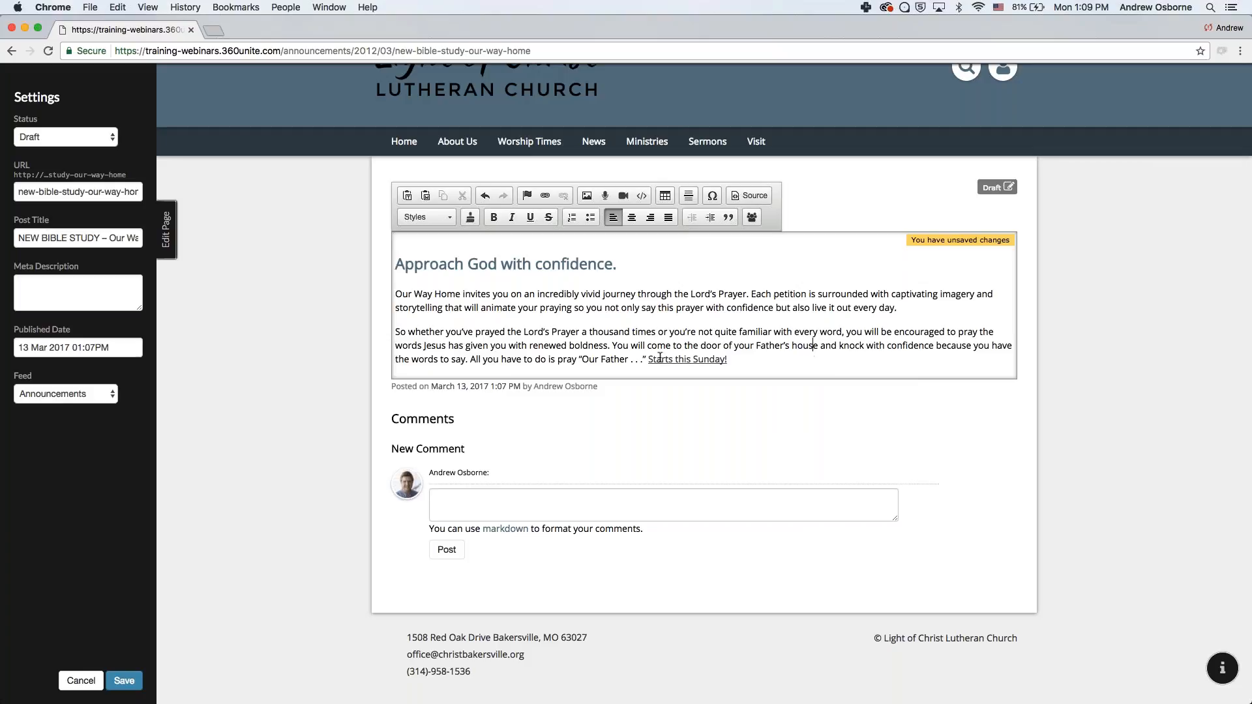
{"action": "left_click", "coordinate": [693, 359]}
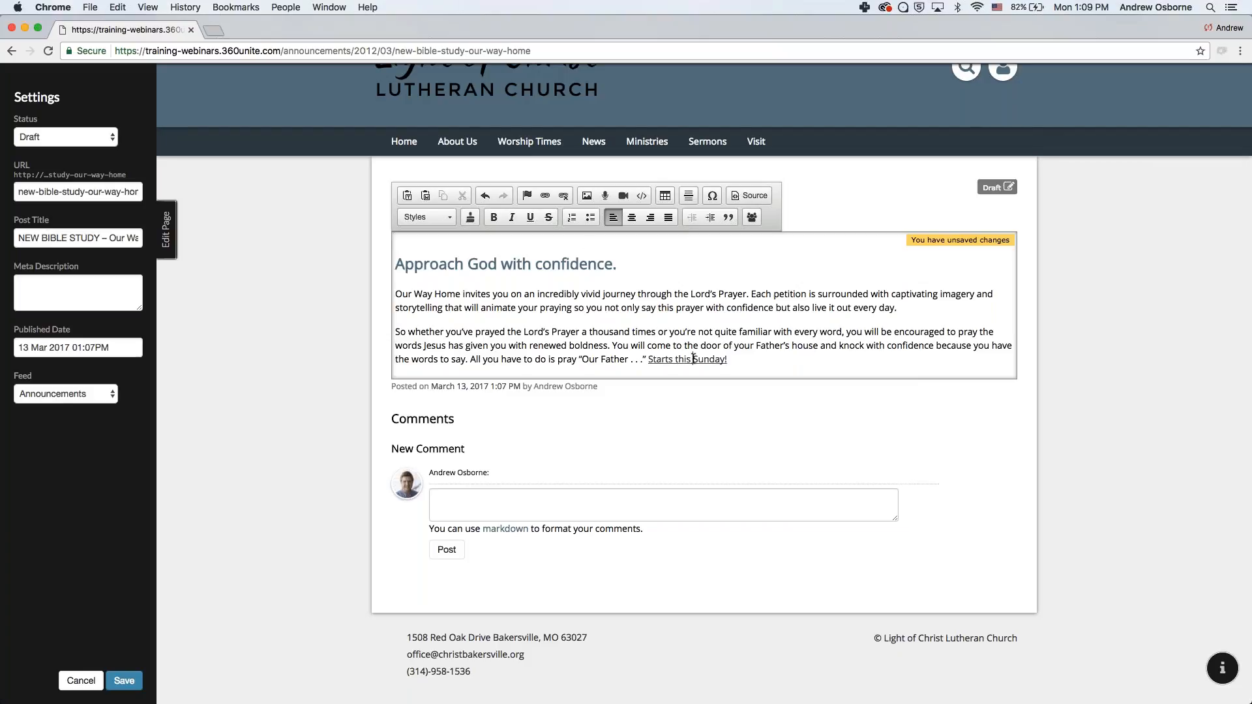
- Save the post and test that the 'Starts this Sunday!' link opens the Calendar
{"action": "left_click", "coordinate": [124, 680]}
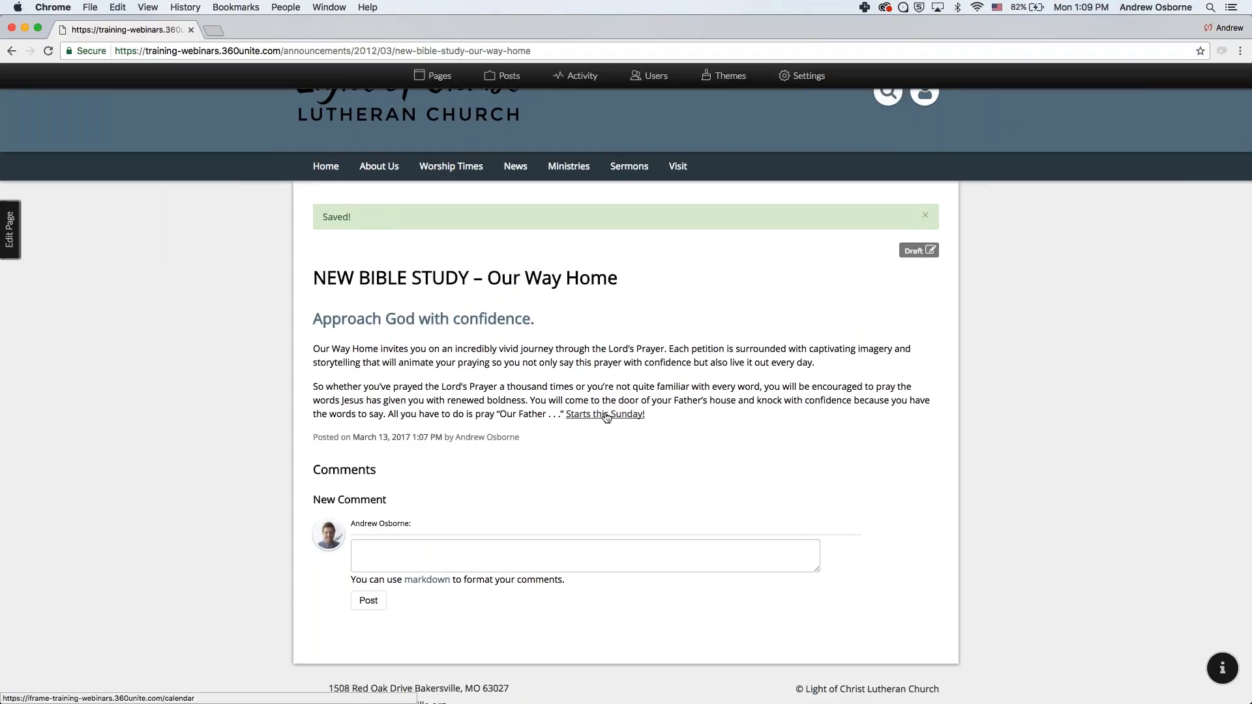
{"action": "left_click", "coordinate": [604, 415]}
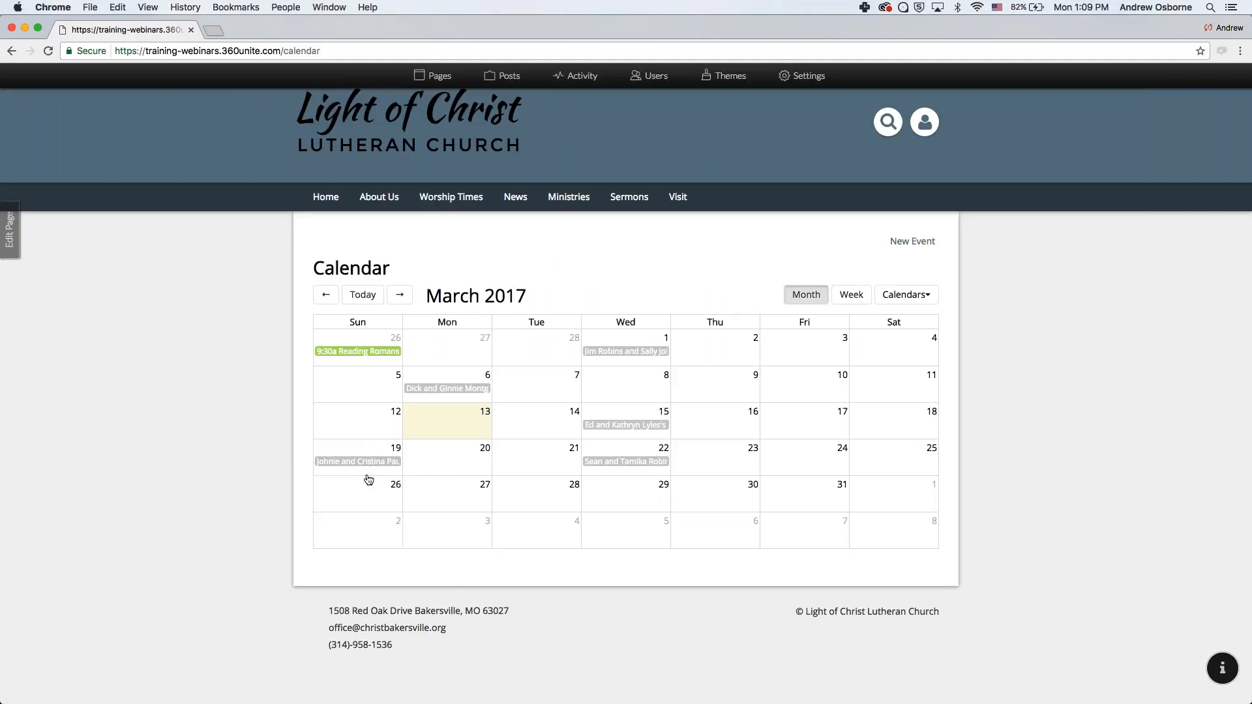
{"action": "left_click", "coordinate": [12, 51]}
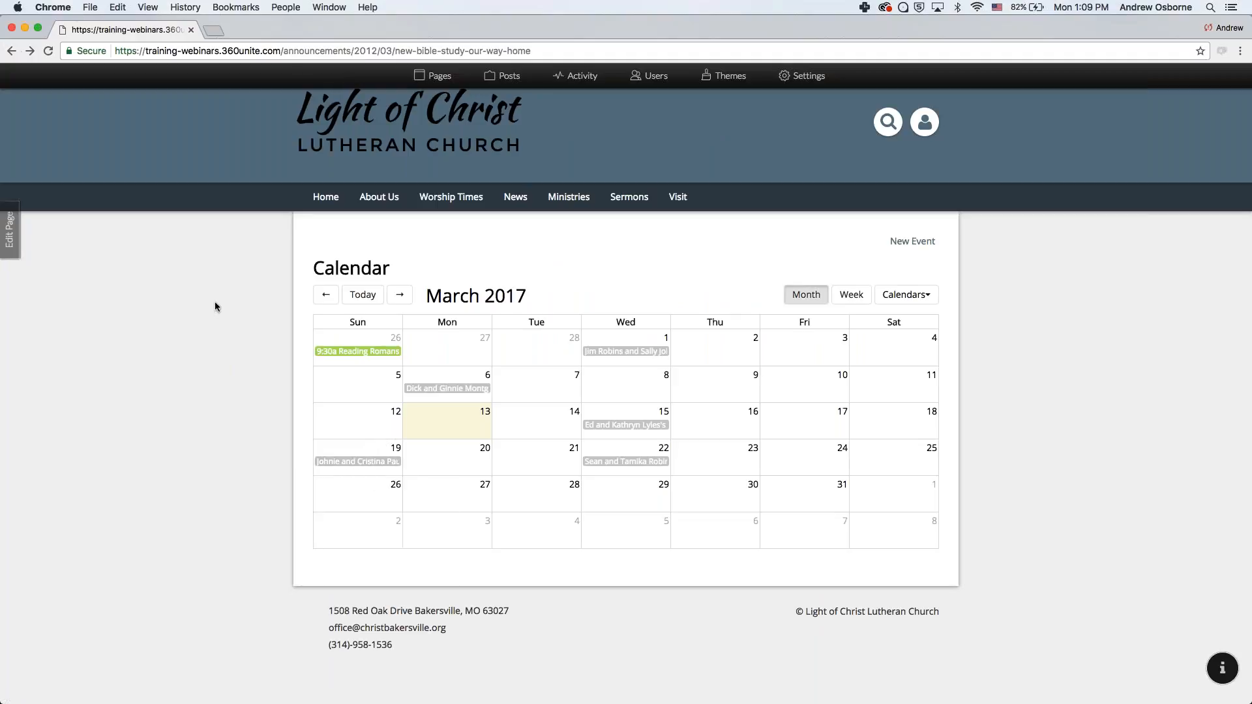
- Go to News > Announcements and open the feed's Edit Page settings
{"action": "mouse_move", "coordinate": [515, 196]}
{"action": "left_click", "coordinate": [538, 223]}
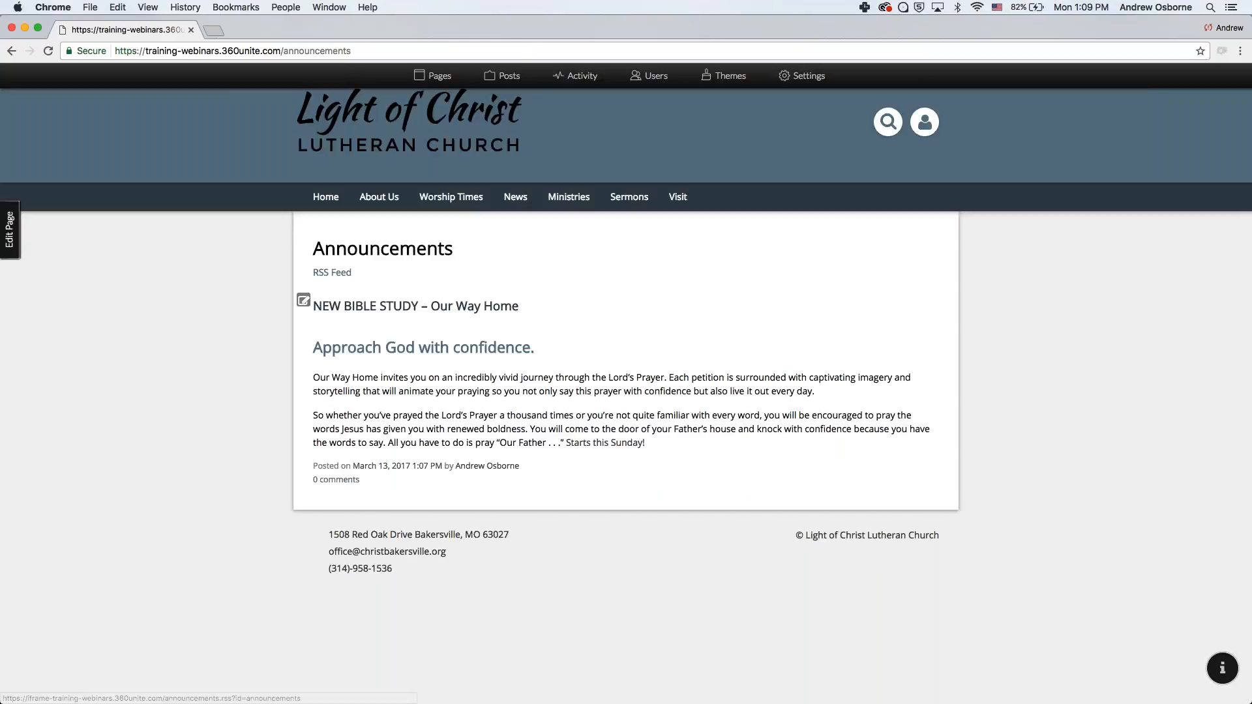
{"action": "left_click", "coordinate": [9, 229]}
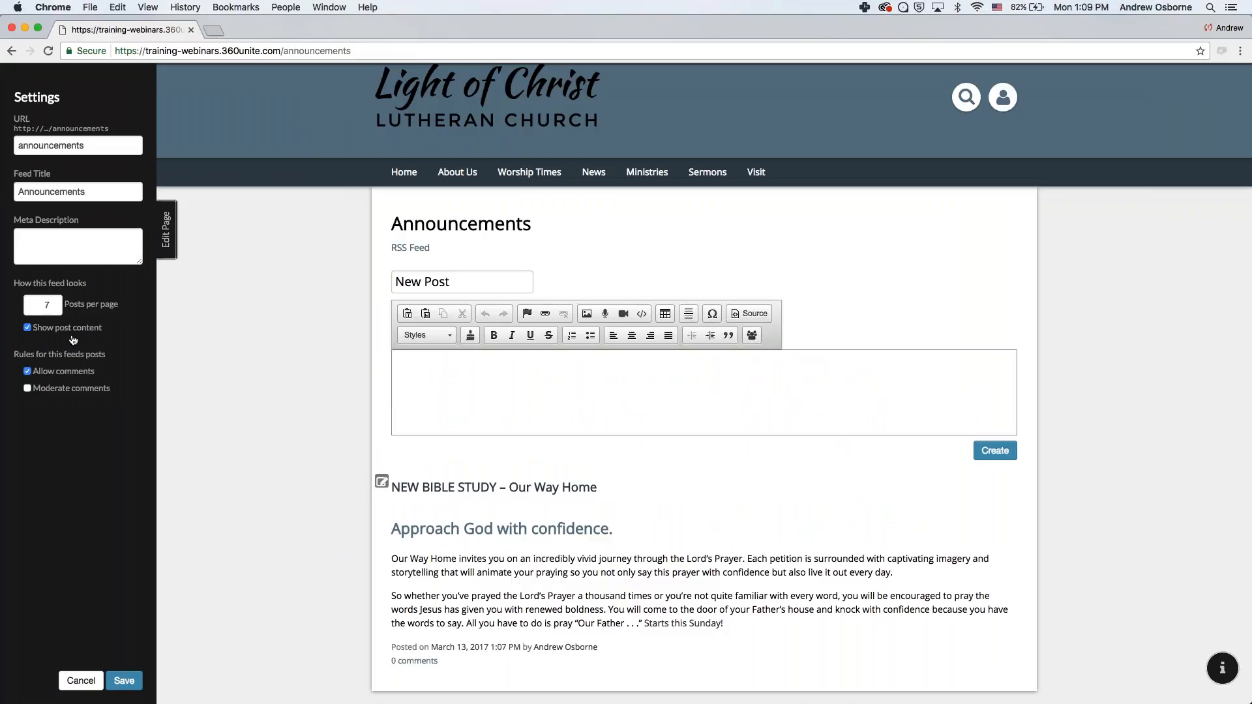
- Turn off 'Show post content' for the Announcements feed, save, and open the bible-study post's settings
{"action": "left_click", "coordinate": [28, 328]}
{"action": "left_click", "coordinate": [134, 680]}
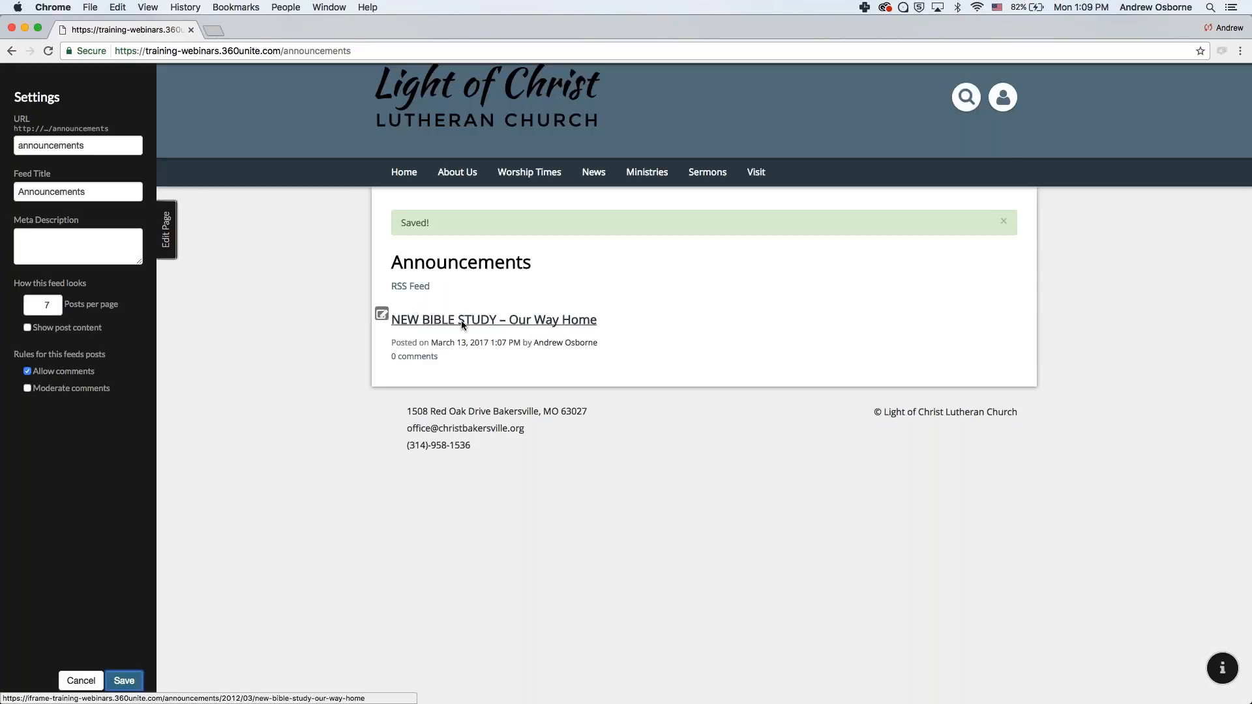
{"action": "left_click", "coordinate": [532, 321]}
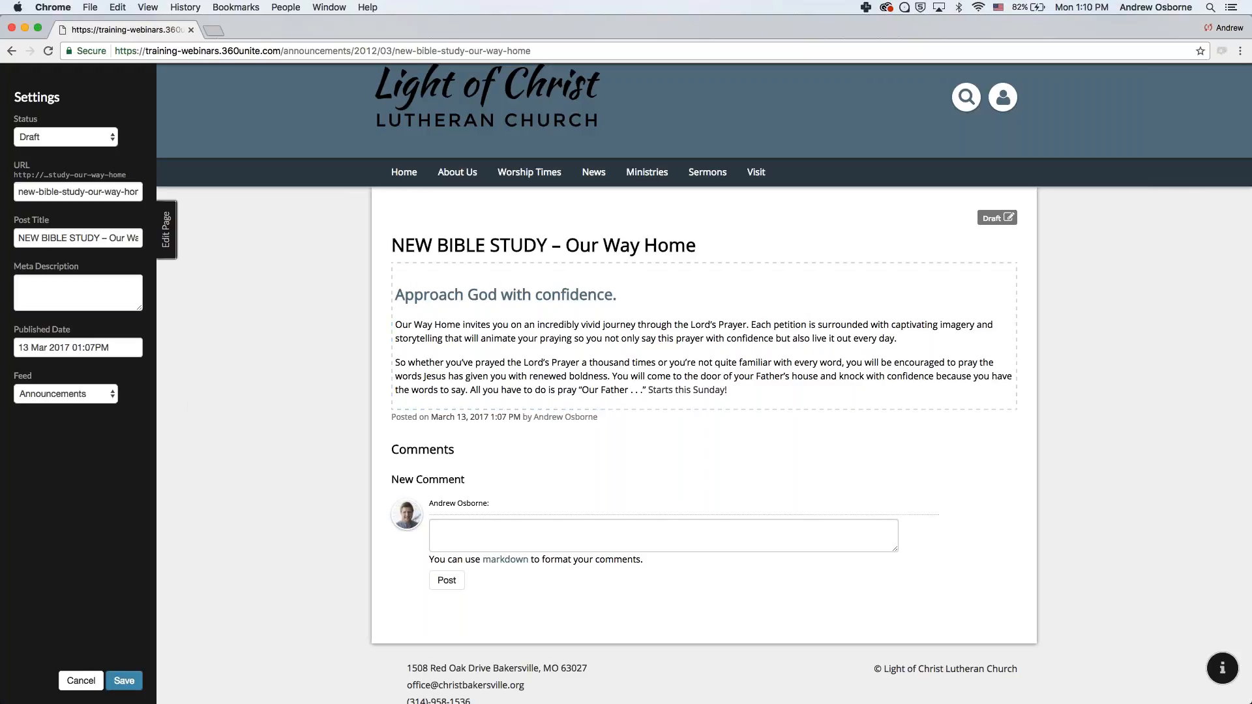
{"action": "left_click", "coordinate": [85, 297]}
- Briefly switch the post's feed to Pastor's Blog, return it to Announcements, and save
{"action": "left_click", "coordinate": [81, 341]}
{"action": "left_click", "coordinate": [91, 394]}
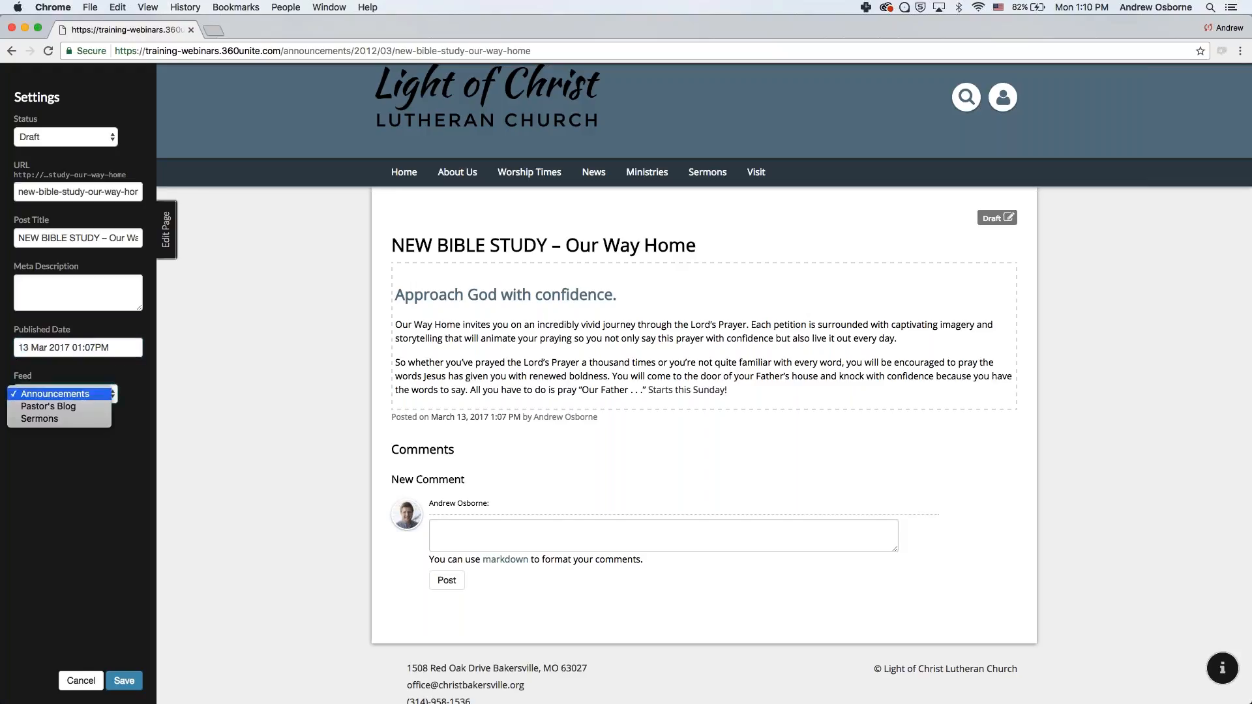
{"action": "left_click", "coordinate": [69, 407]}
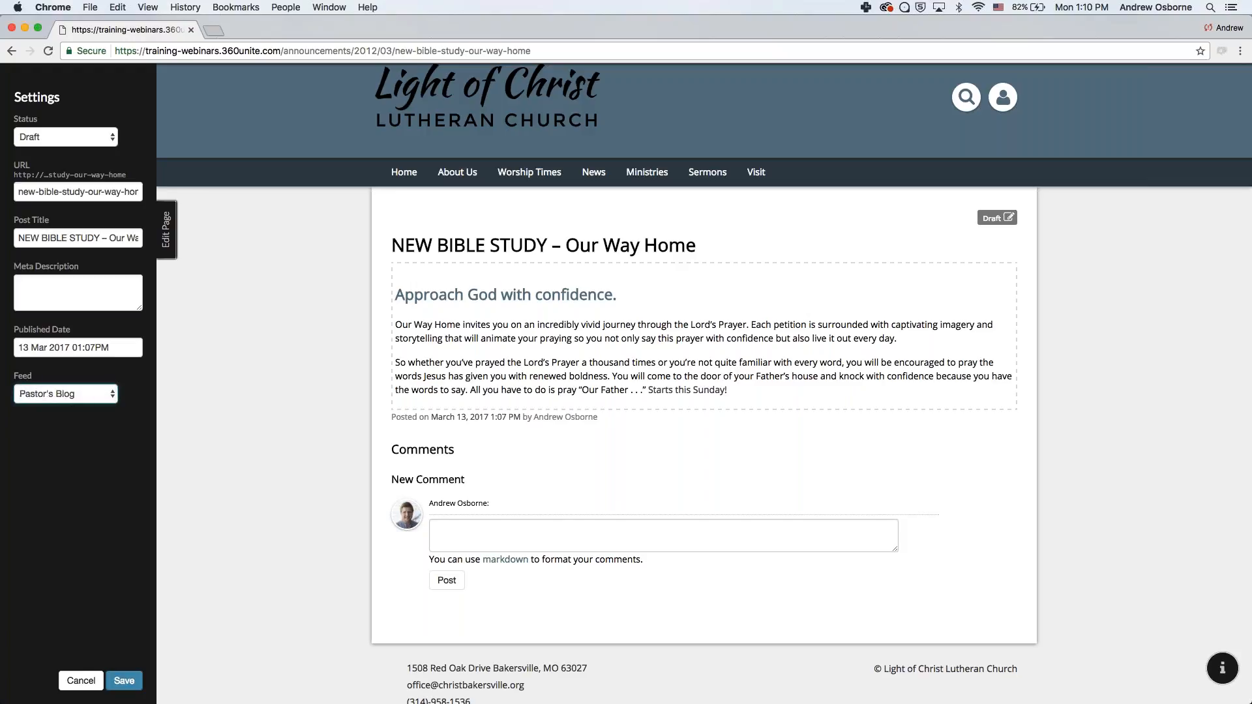
{"action": "left_click", "coordinate": [83, 388]}
{"action": "left_click", "coordinate": [83, 382]}
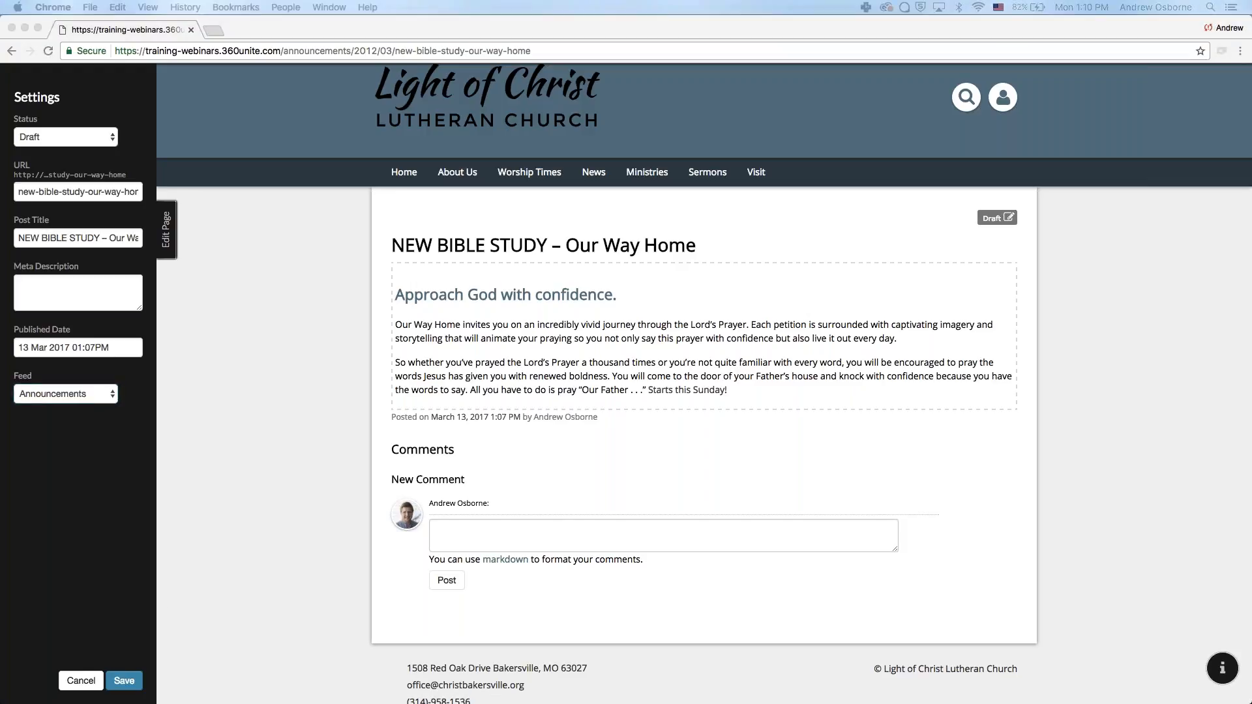
{"action": "left_click", "coordinate": [125, 681]}
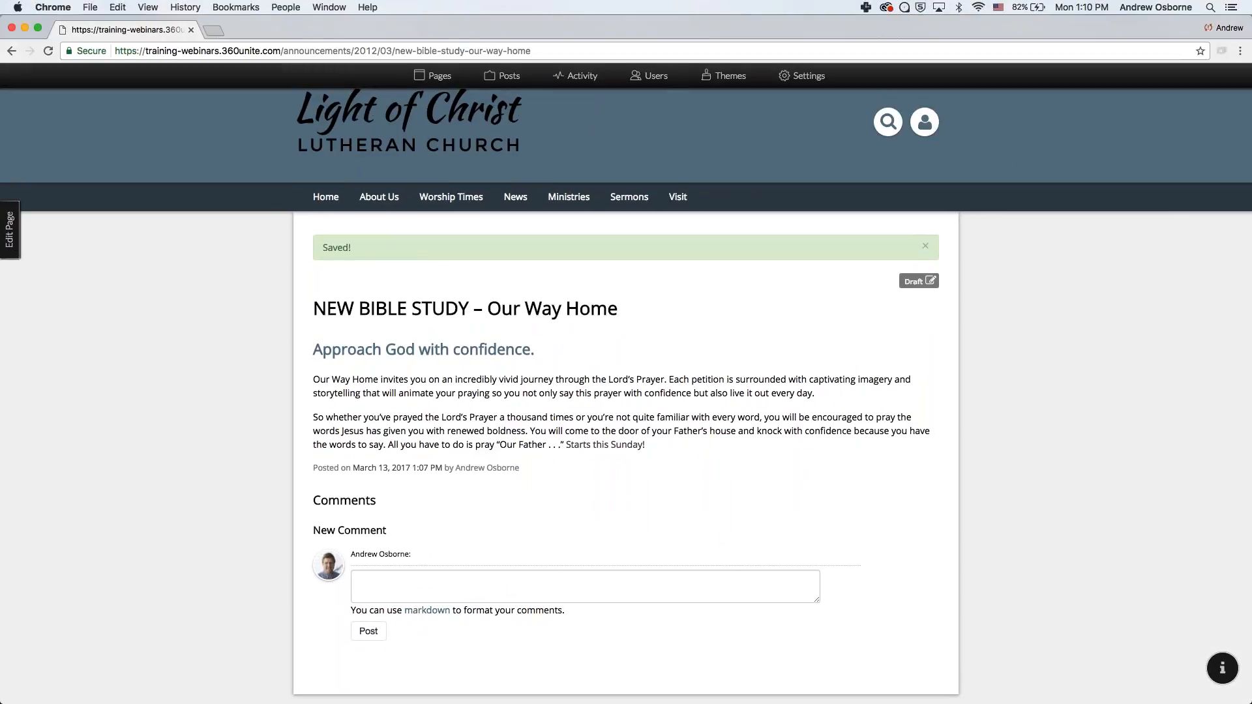
- Add an empty line above the heading at the top of the post body
{"action": "left_click", "coordinate": [10, 229]}
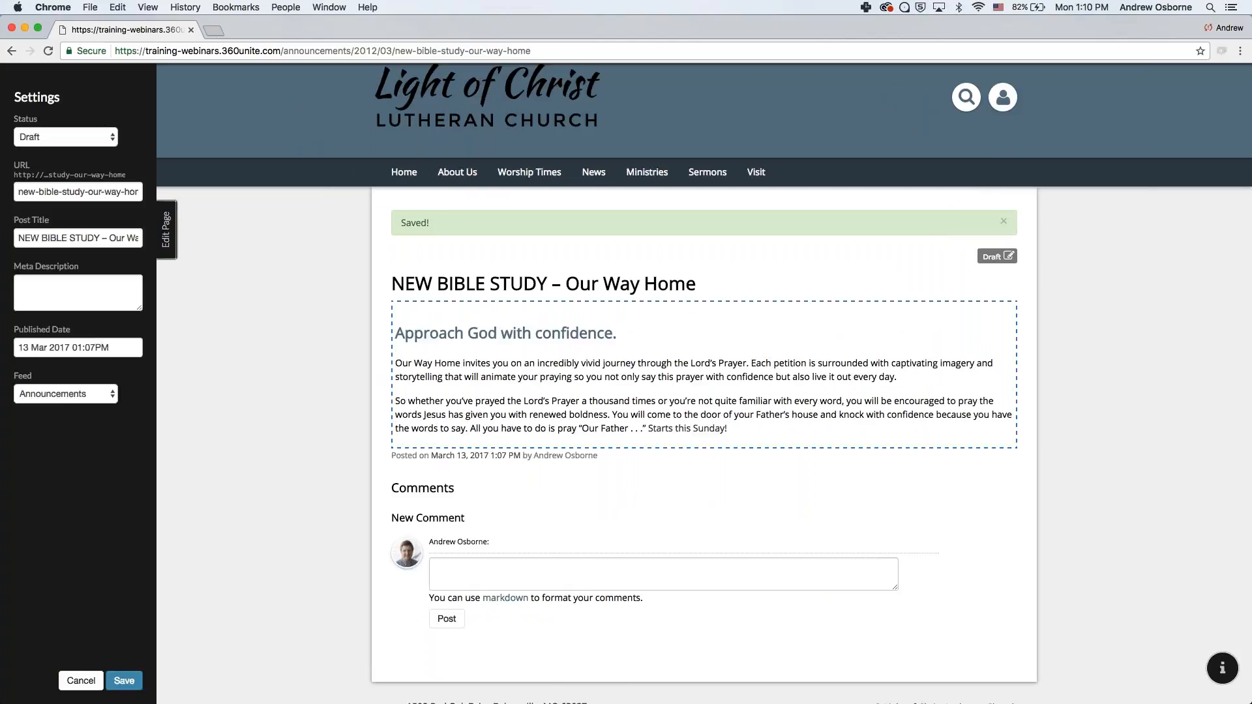
{"action": "left_click", "coordinate": [395, 336]}
{"action": "key", "text": "Return"}
{"action": "key", "text": "Up"}
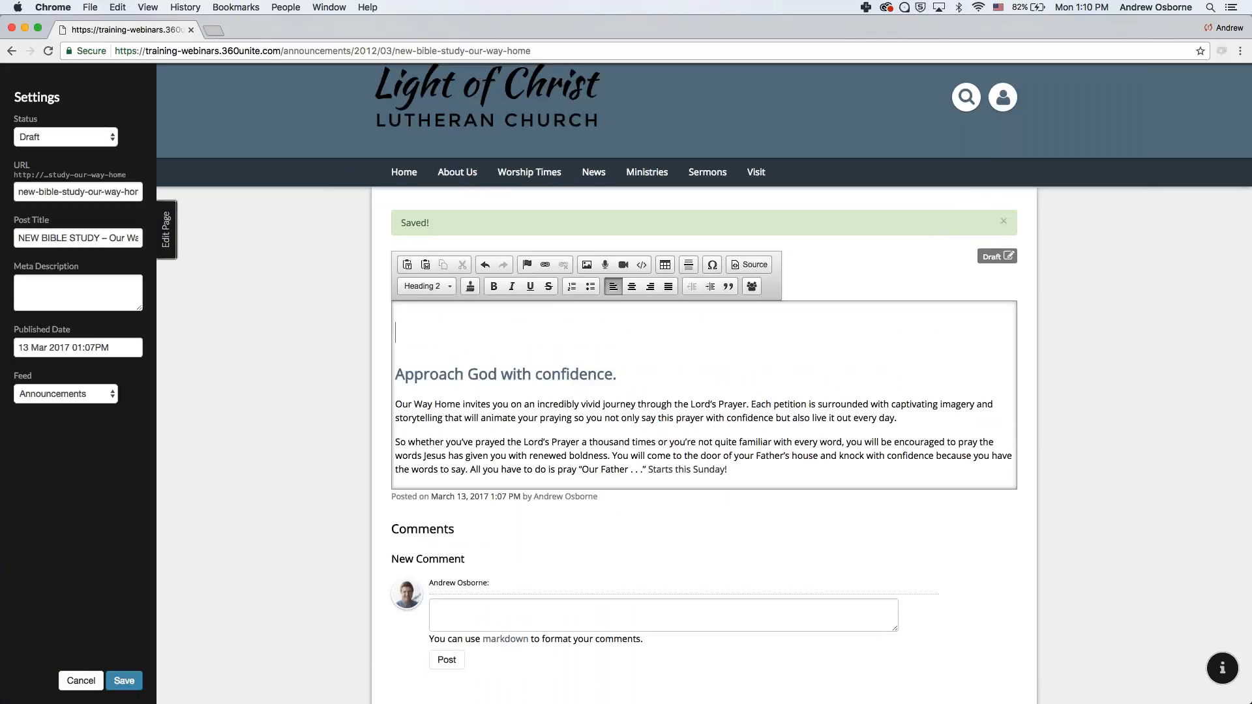
- Insert the Our Way Home Group_Header image from the previously uploaded images
{"action": "left_click", "coordinate": [586, 264]}
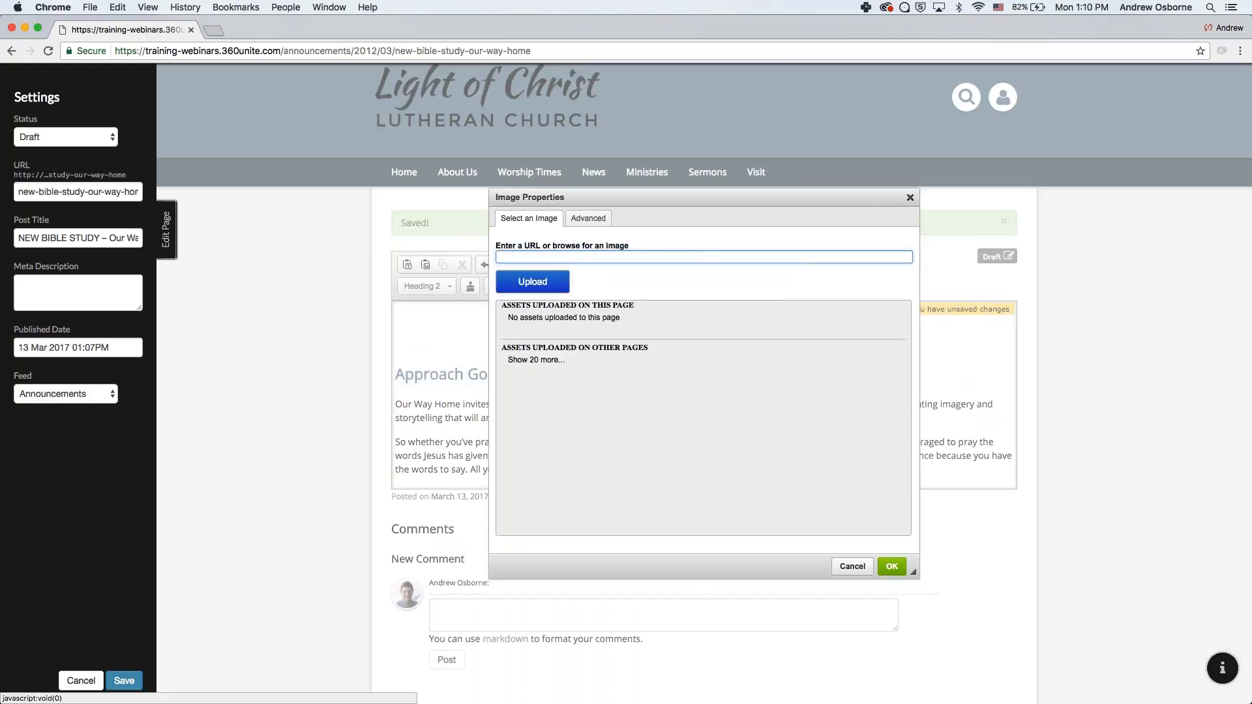
{"action": "key", "text": "Escape"}
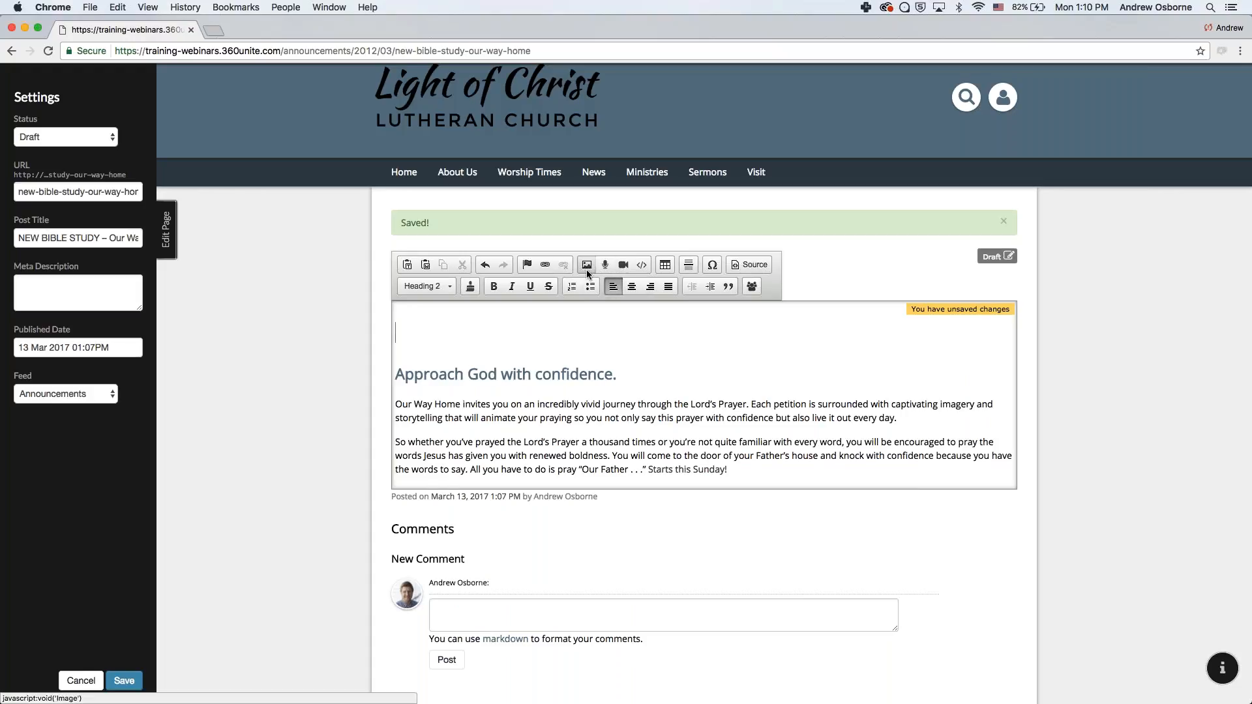
{"action": "left_click", "coordinate": [585, 266]}
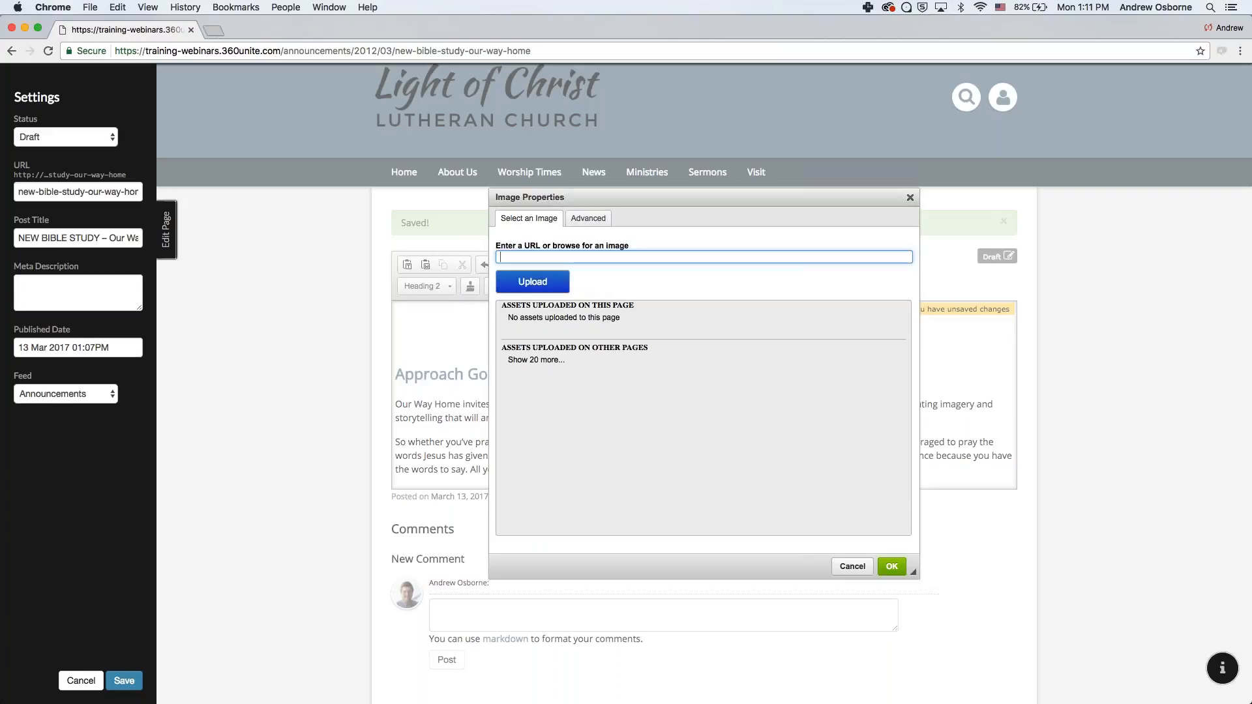
{"action": "left_click", "coordinate": [539, 362]}
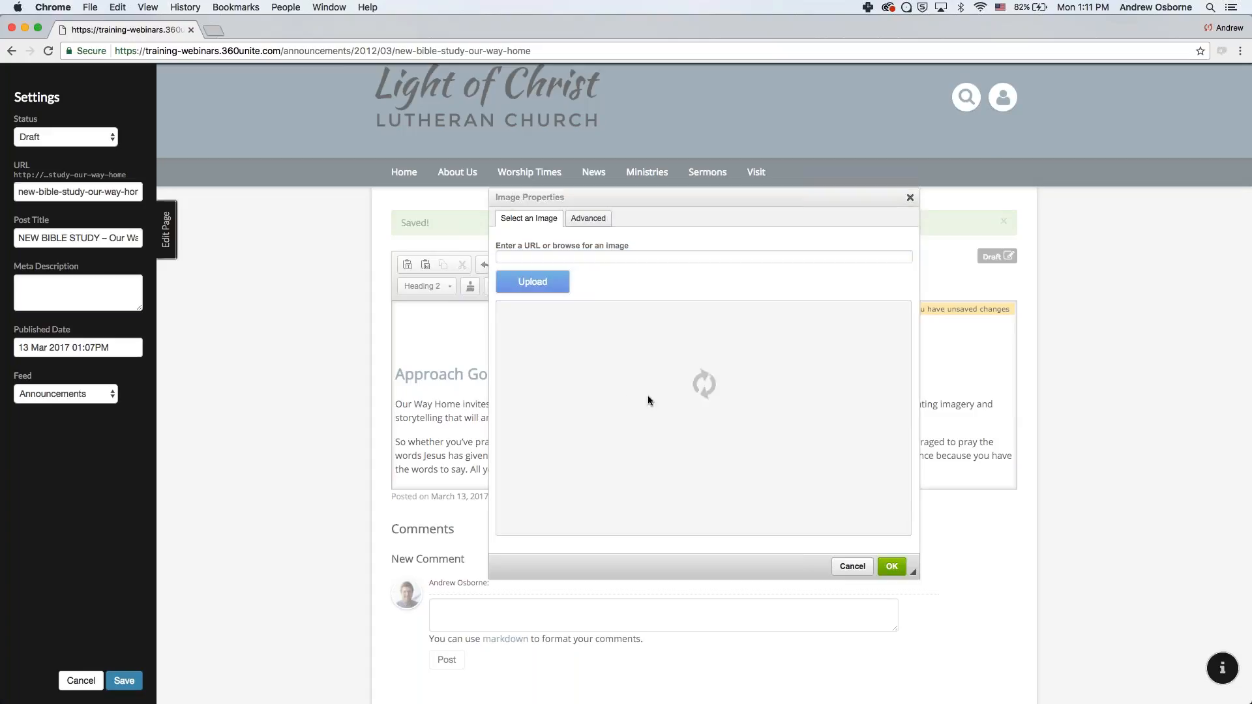
{"action": "scroll", "coordinate": [650, 421], "scroll_direction": "down", "scroll_amount": 5}
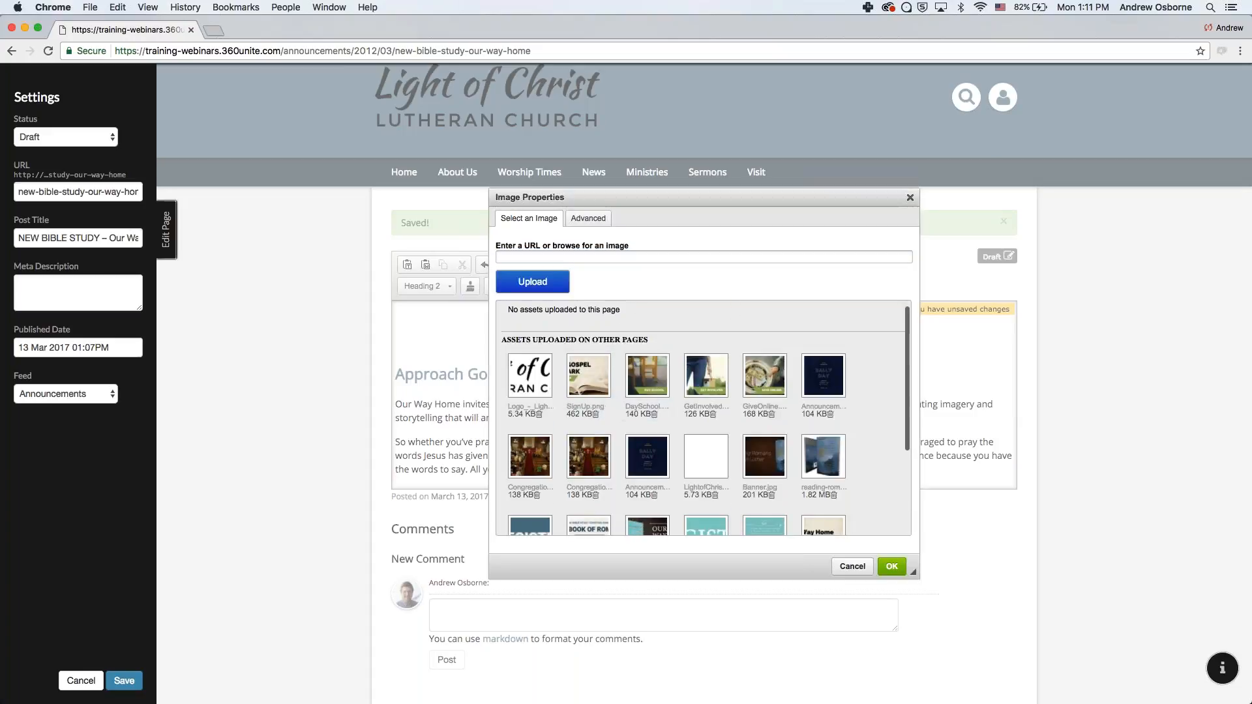
{"action": "left_click", "coordinate": [650, 421]}
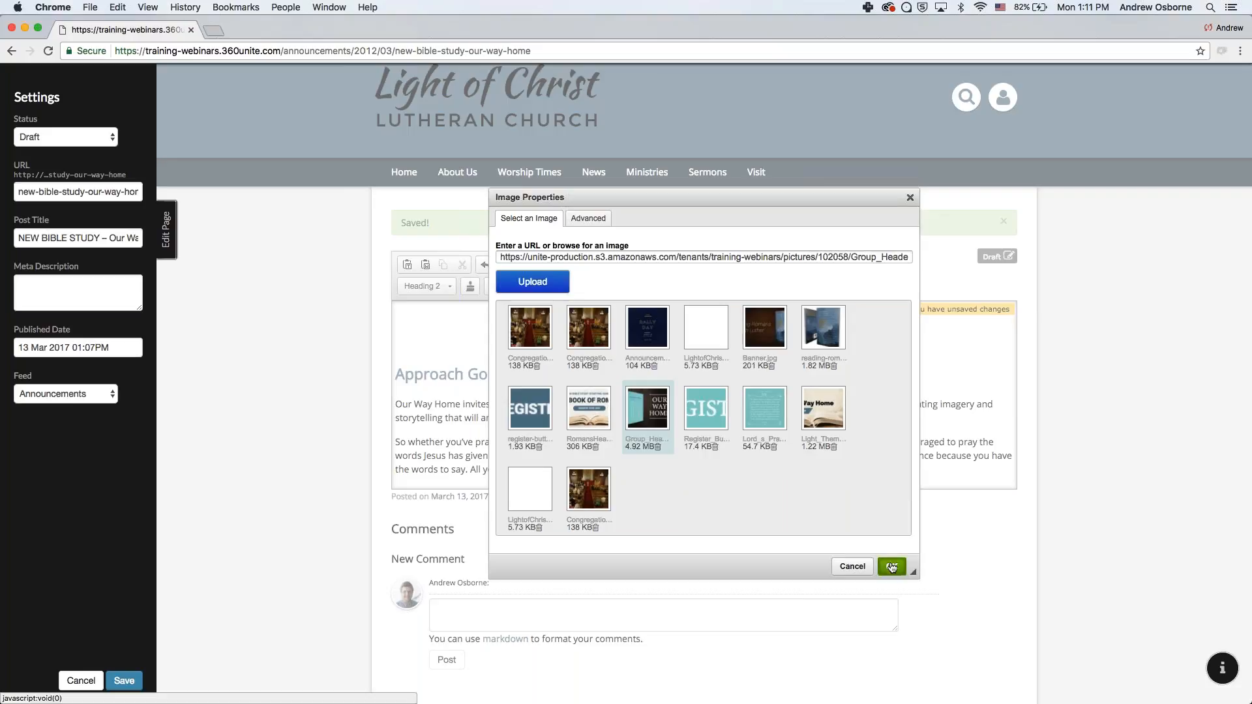
{"action": "left_click", "coordinate": [891, 567]}
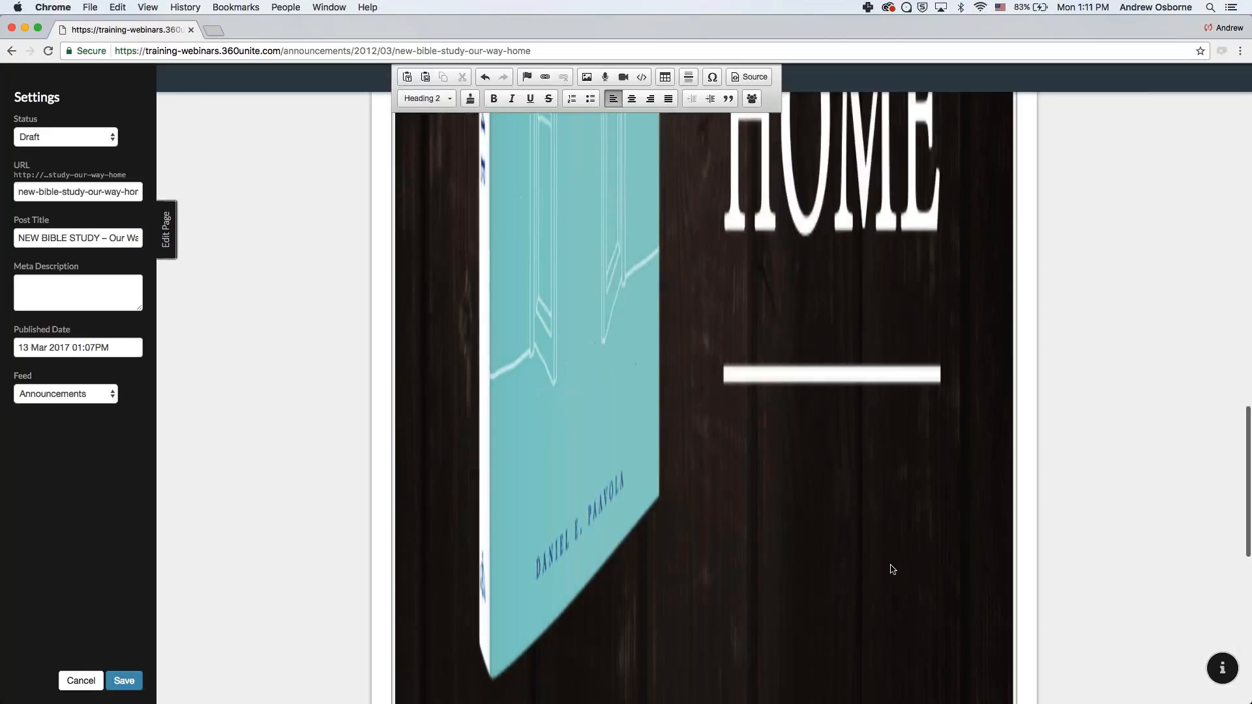
- Change the header image width from 4500 to 100% and clear its height value
{"action": "scroll", "coordinate": [892, 569], "scroll_direction": "up", "scroll_amount": 15}
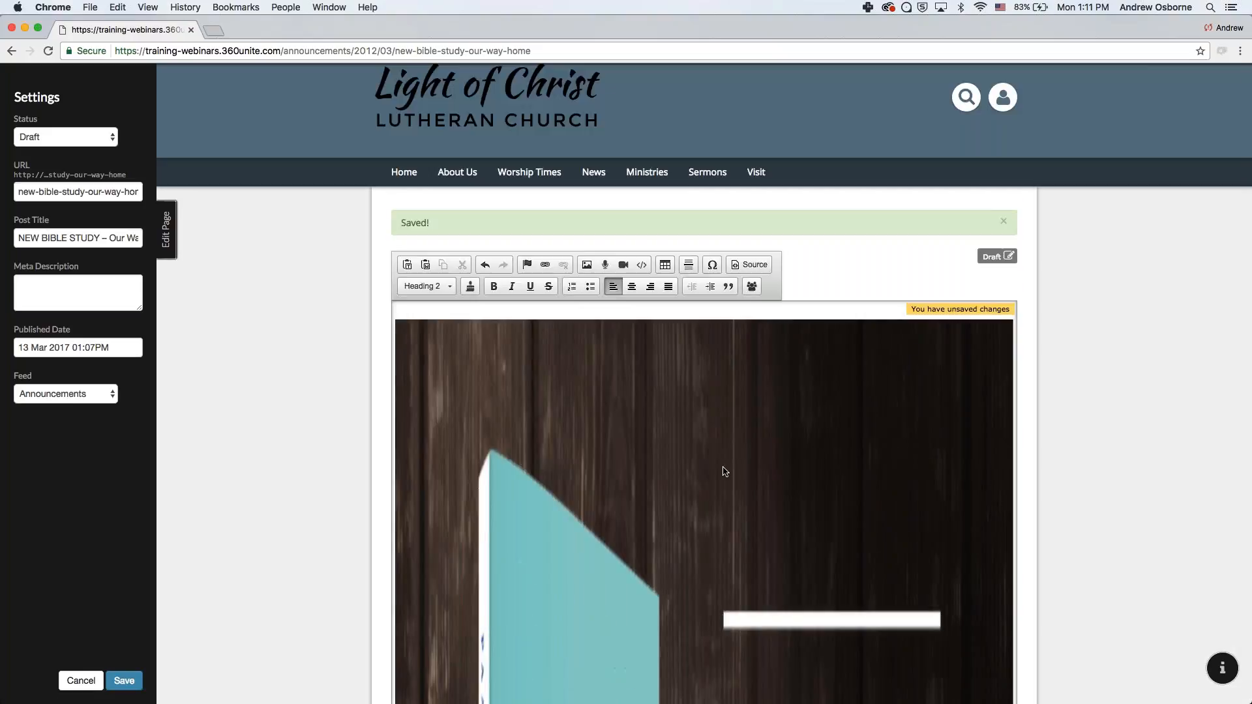
{"action": "scroll", "coordinate": [724, 471], "scroll_direction": "down", "scroll_amount": 8}
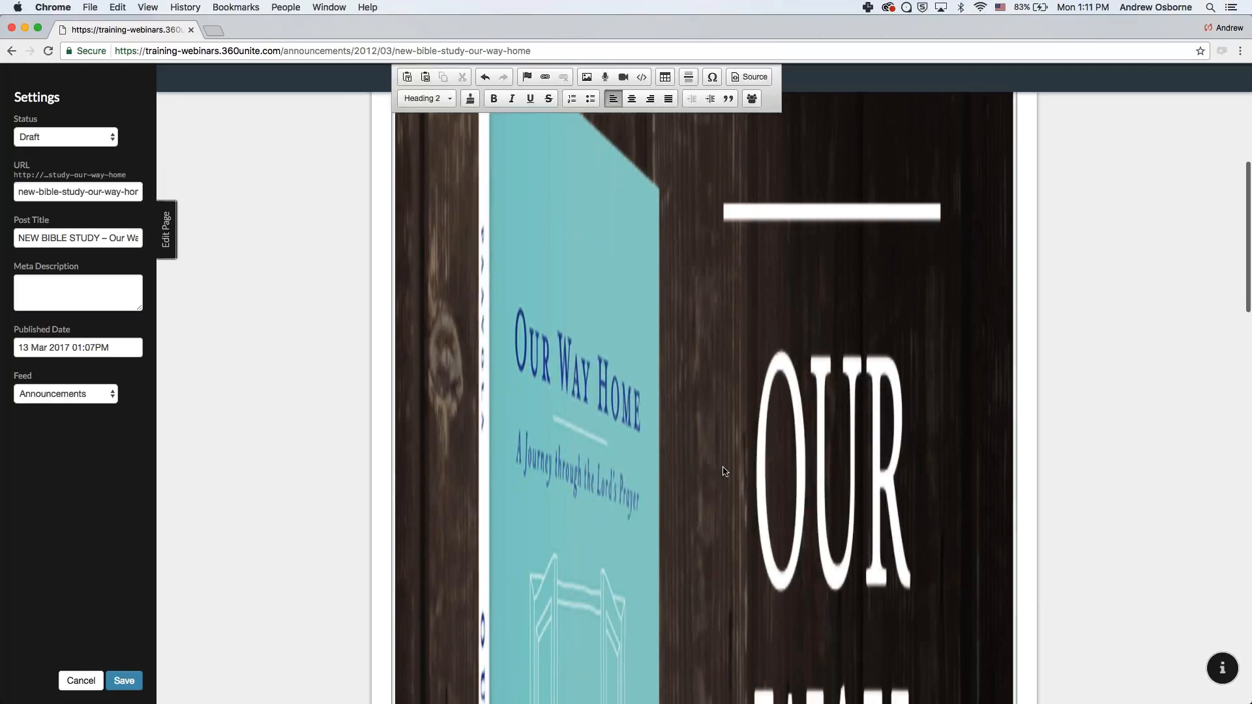
{"action": "scroll", "coordinate": [723, 471], "scroll_direction": "down", "scroll_amount": 15}
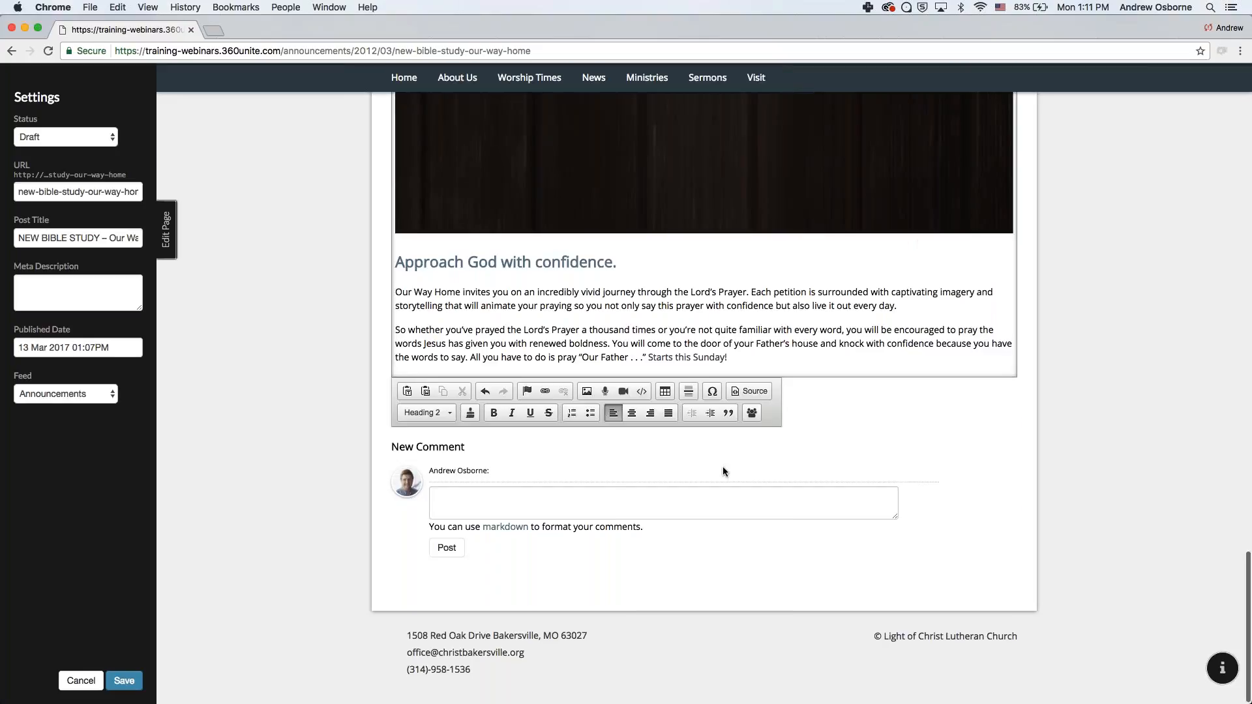
{"action": "scroll", "coordinate": [723, 471], "scroll_direction": "up", "scroll_amount": 8}
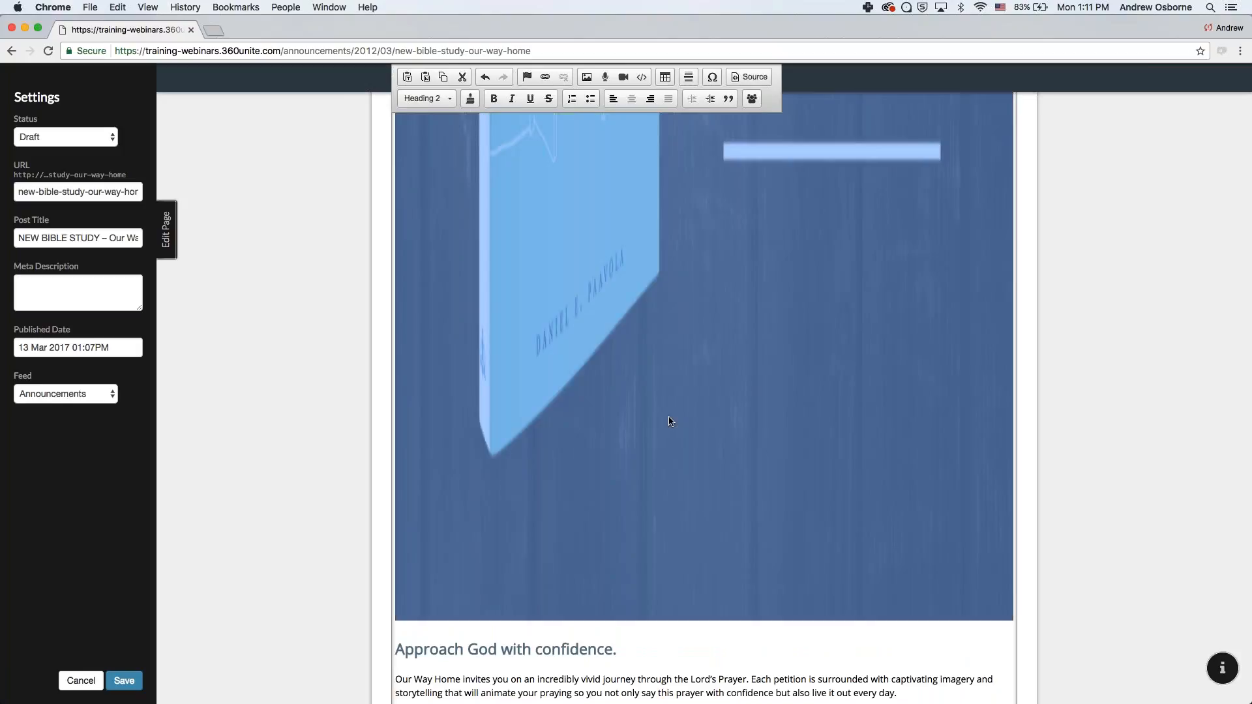
{"action": "double_click", "coordinate": [667, 417]}
{"action": "left_click", "coordinate": [588, 218]}
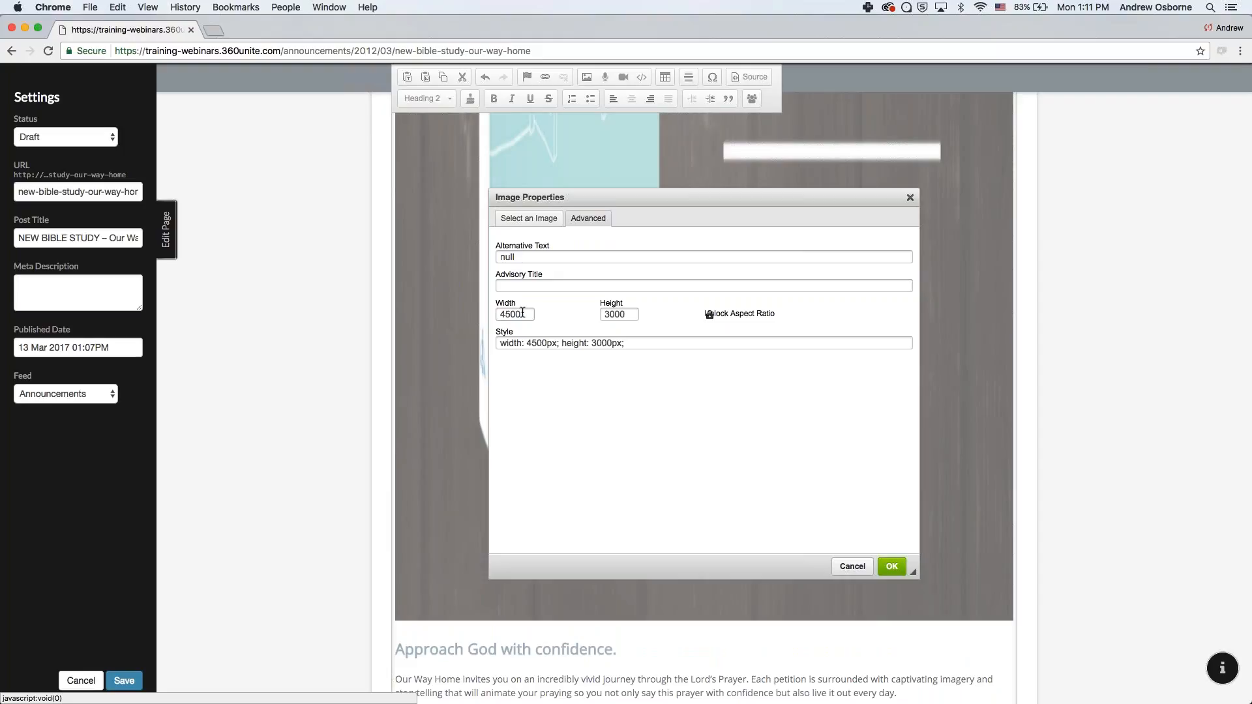
{"action": "left_click", "coordinate": [516, 314]}
{"action": "double_click", "coordinate": [515, 314]}
{"action": "type", "text": "100%"}
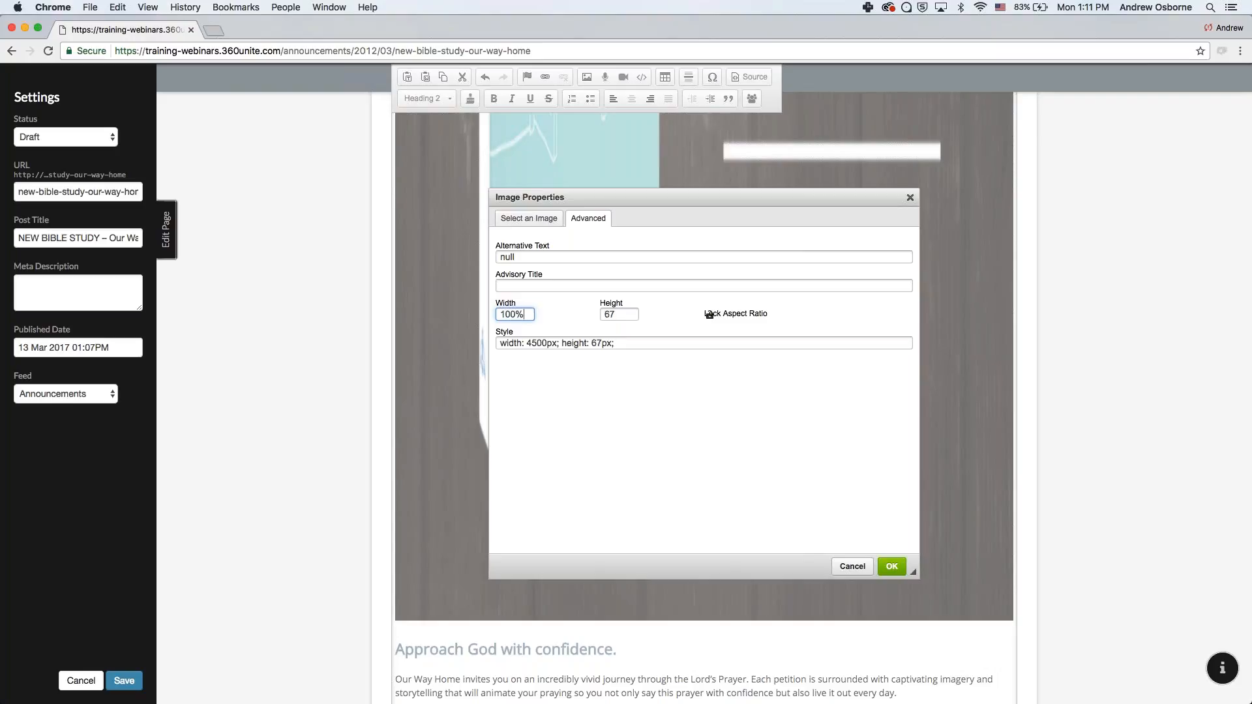
{"action": "double_click", "coordinate": [602, 315]}
{"action": "key", "text": "BackSpace"}
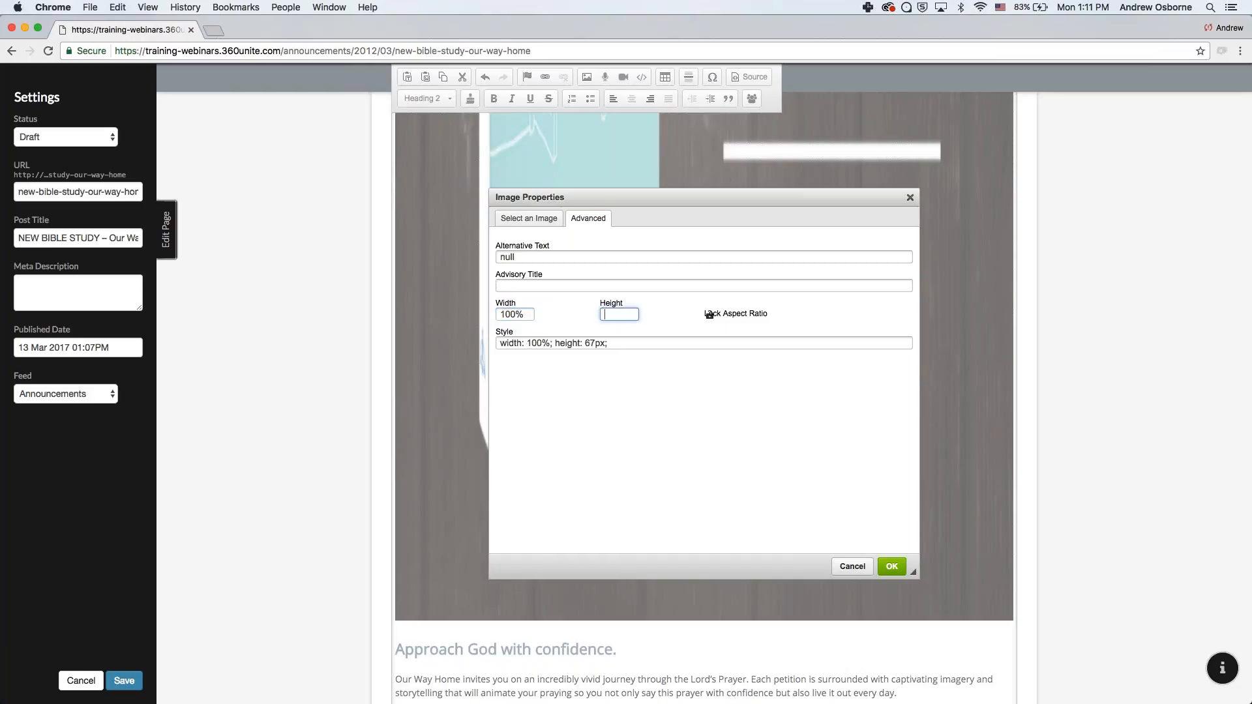
{"action": "left_click", "coordinate": [891, 566]}
{"action": "left_click", "coordinate": [761, 514]}
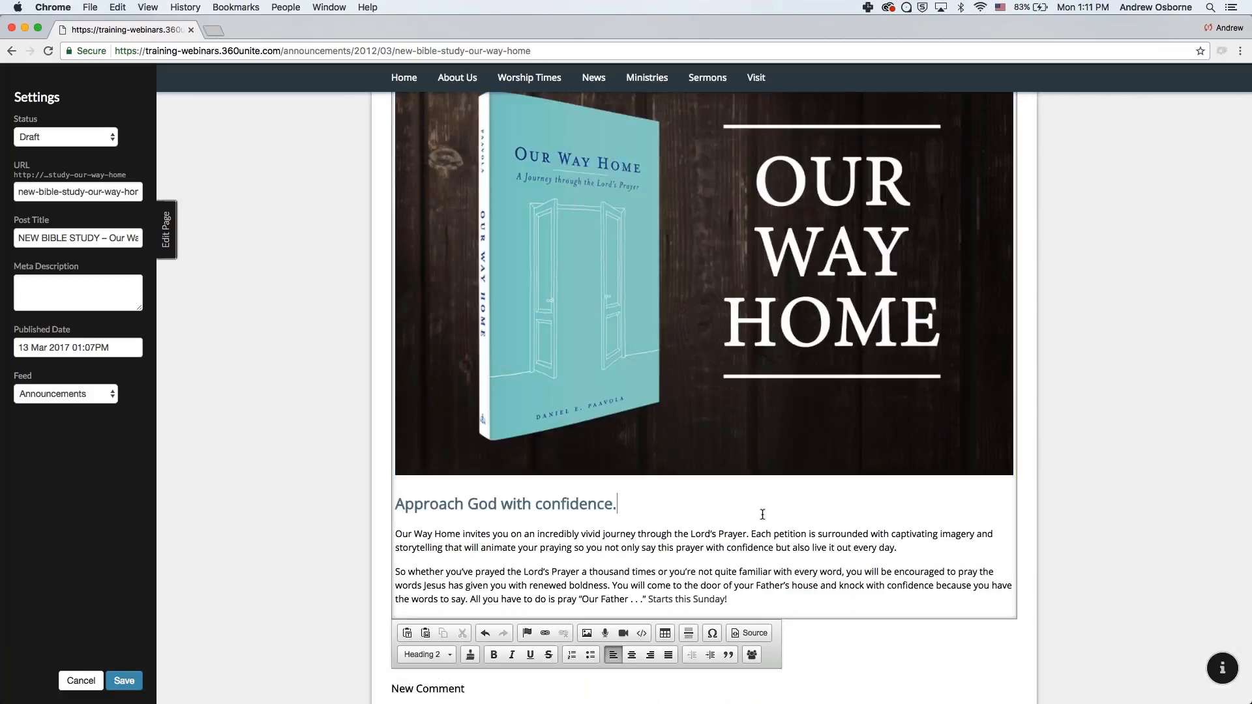
{"action": "scroll", "coordinate": [762, 486], "scroll_direction": "up", "scroll_amount": 1}
{"action": "left_click_drag", "start_coordinate": [1251, 206], "coordinate": [396, 206]}
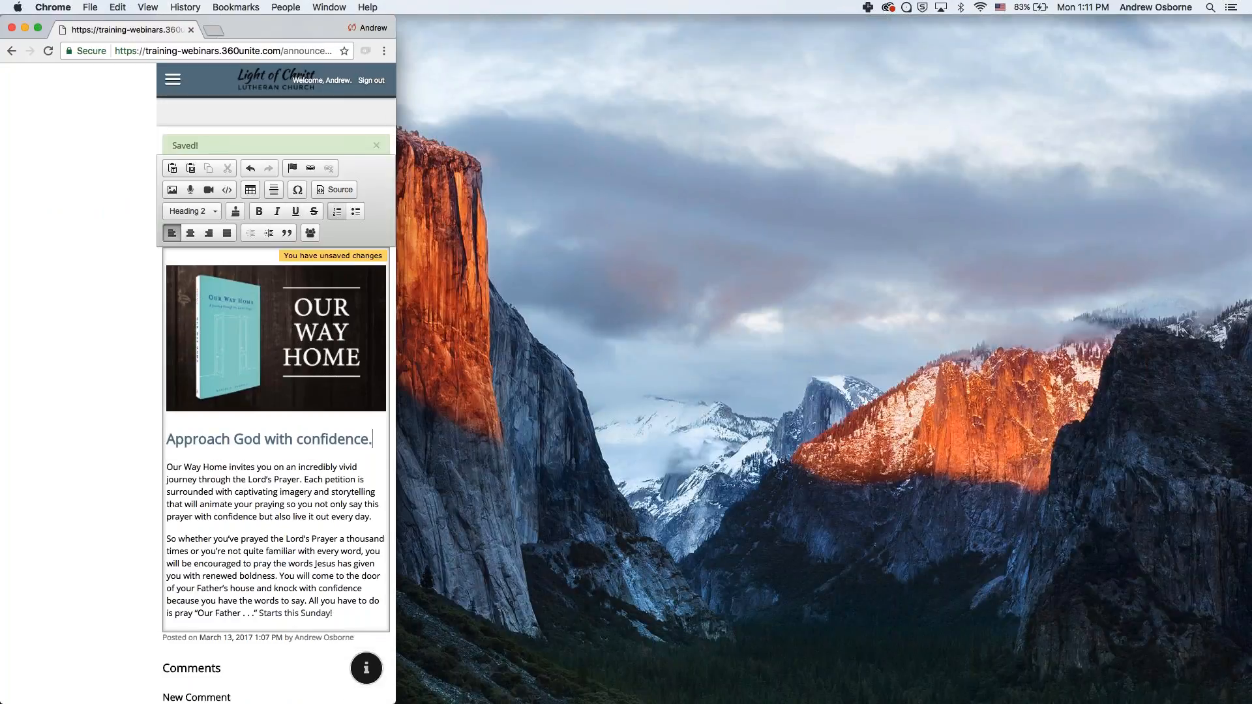
{"action": "left_click_drag", "start_coordinate": [395, 316], "coordinate": [1251, 317]}
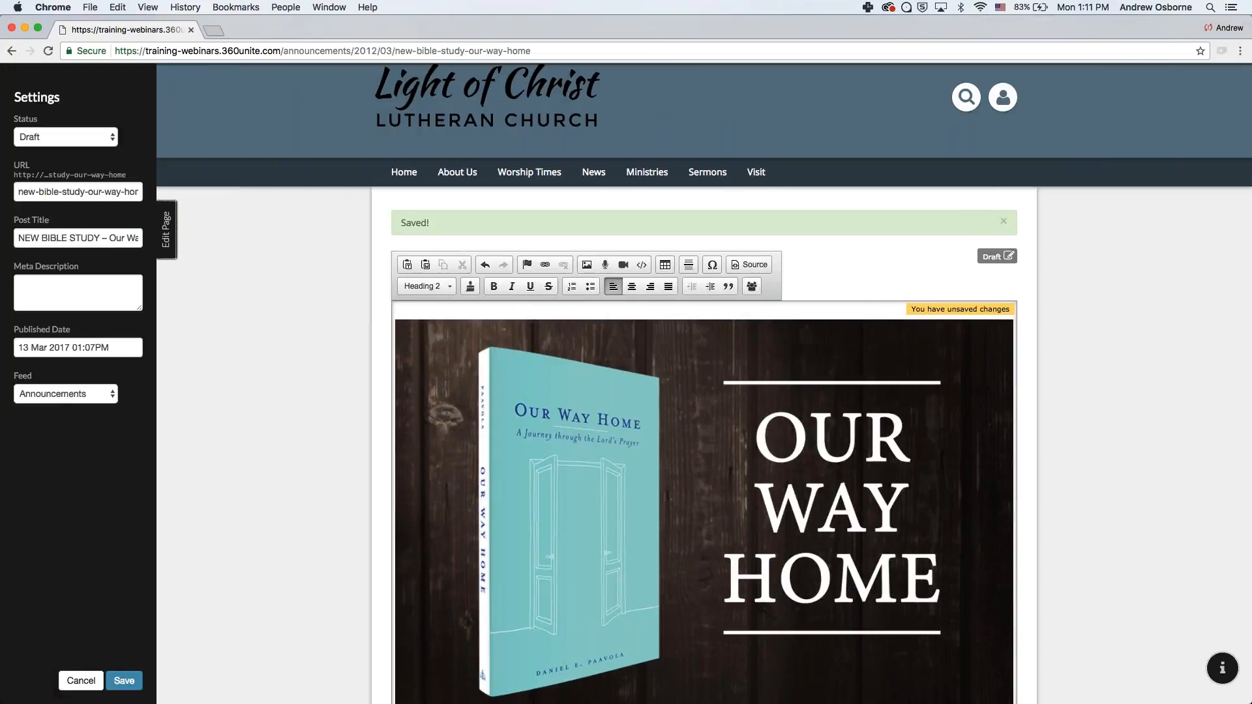
{"action": "scroll", "coordinate": [704, 391], "scroll_direction": "down", "scroll_amount": 5}
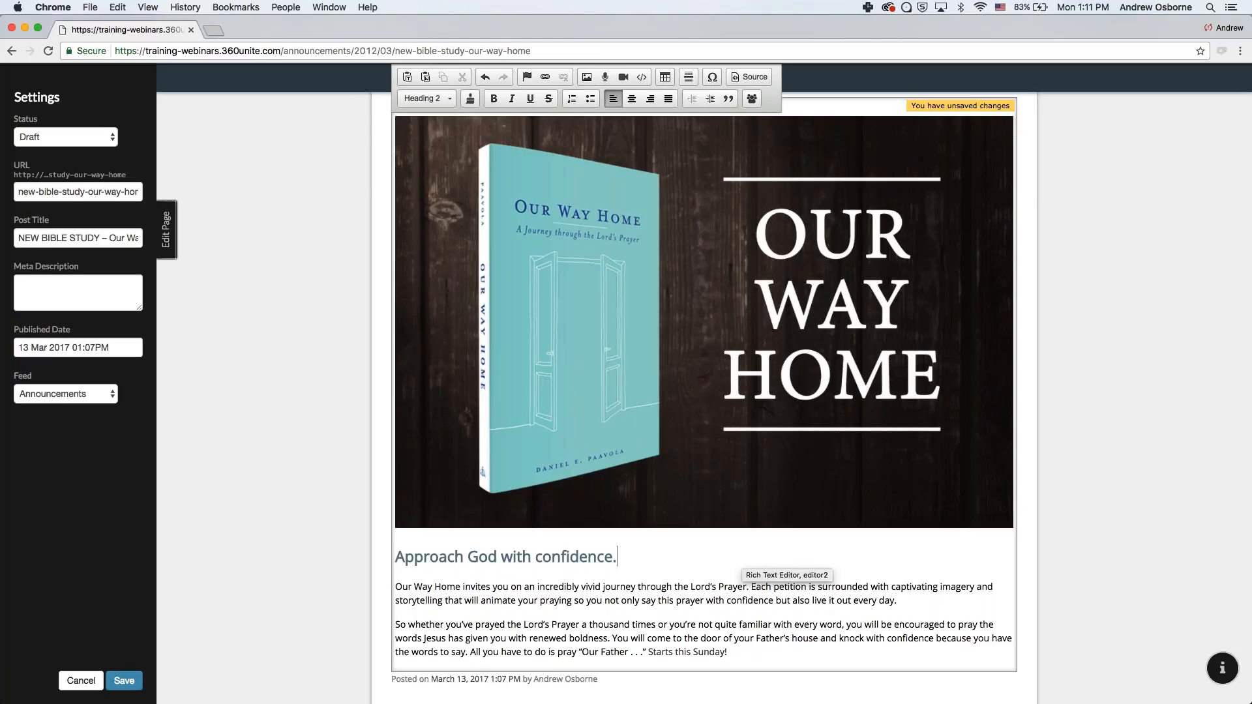
{"action": "left_click", "coordinate": [514, 277]}
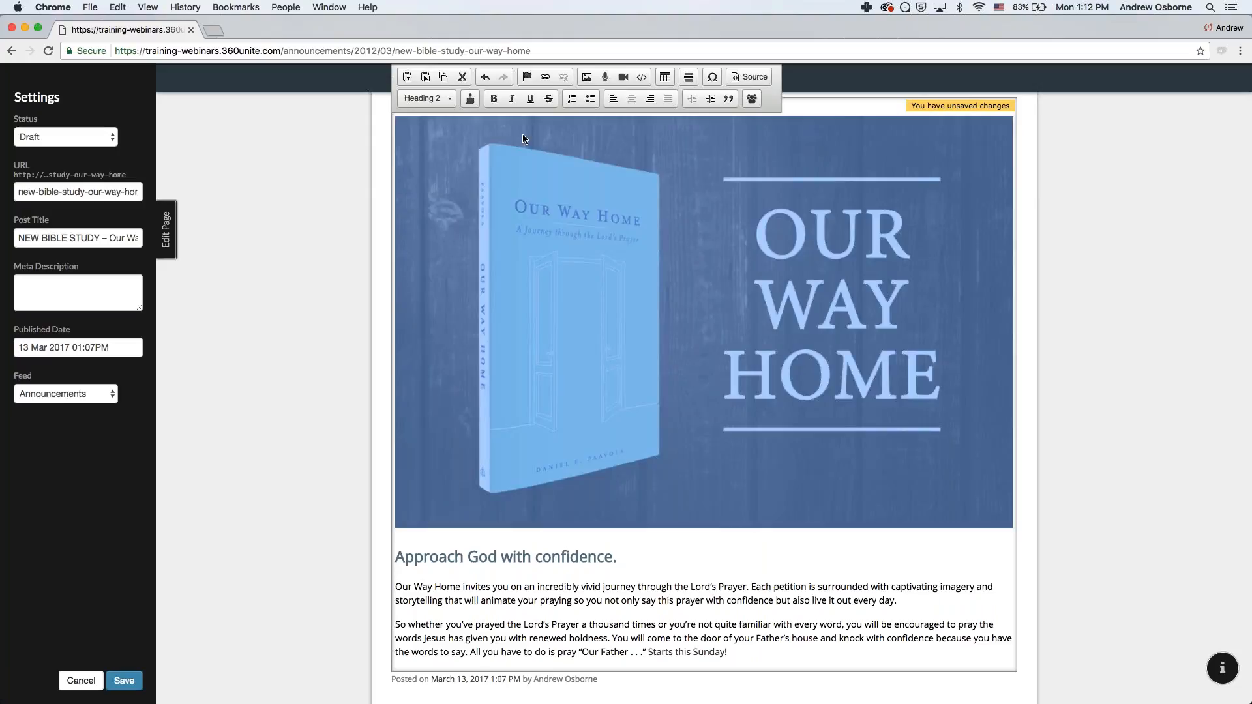
{"action": "left_click", "coordinate": [545, 77]}
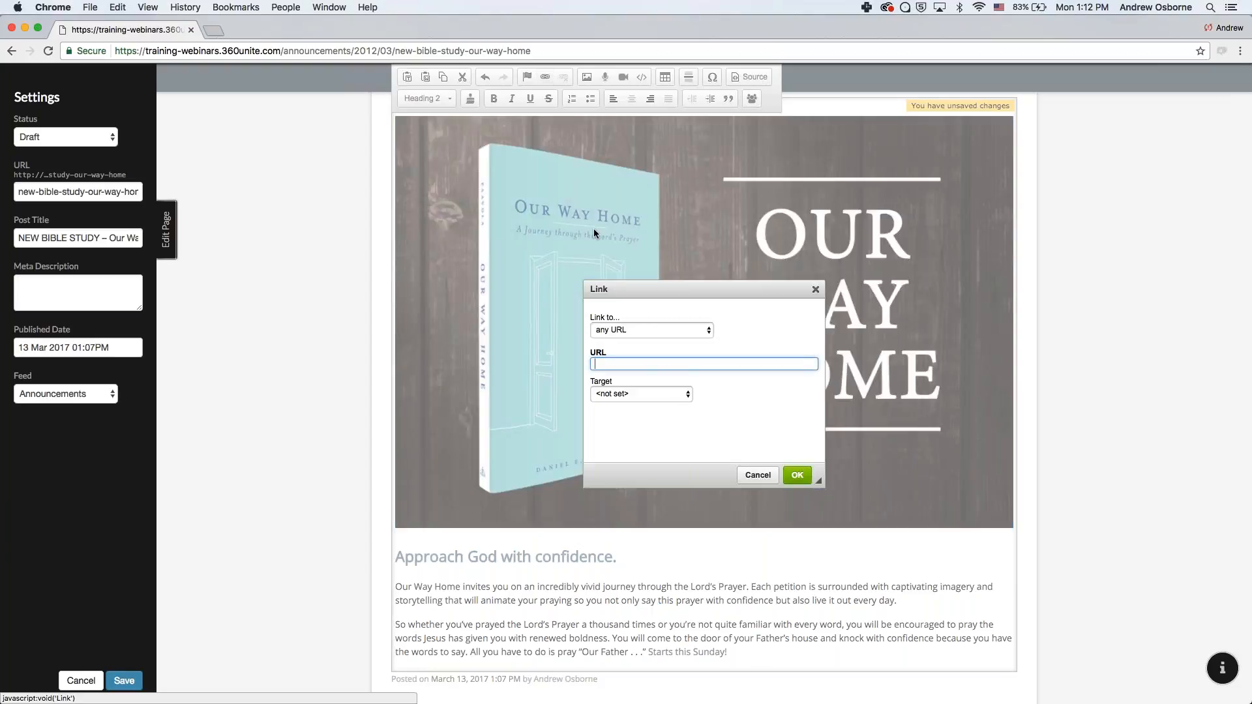
{"action": "left_click", "coordinate": [815, 290]}
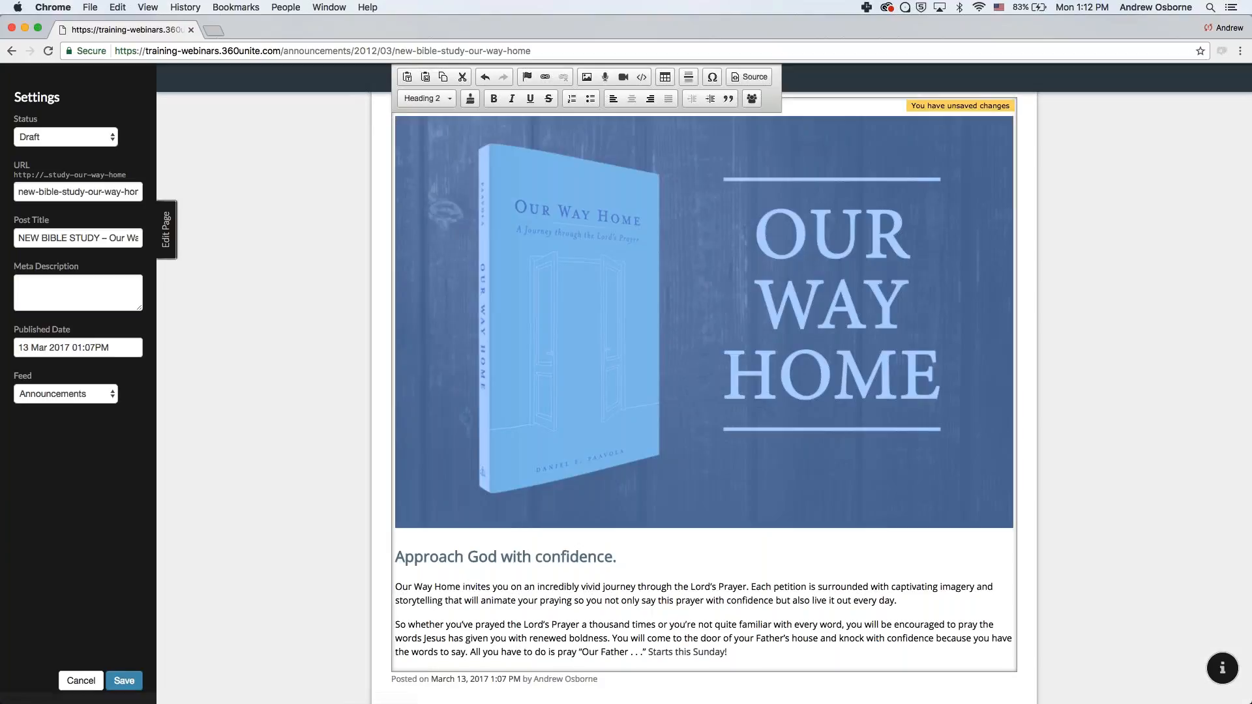
{"action": "scroll", "coordinate": [539, 508], "scroll_direction": "up", "scroll_amount": 3}
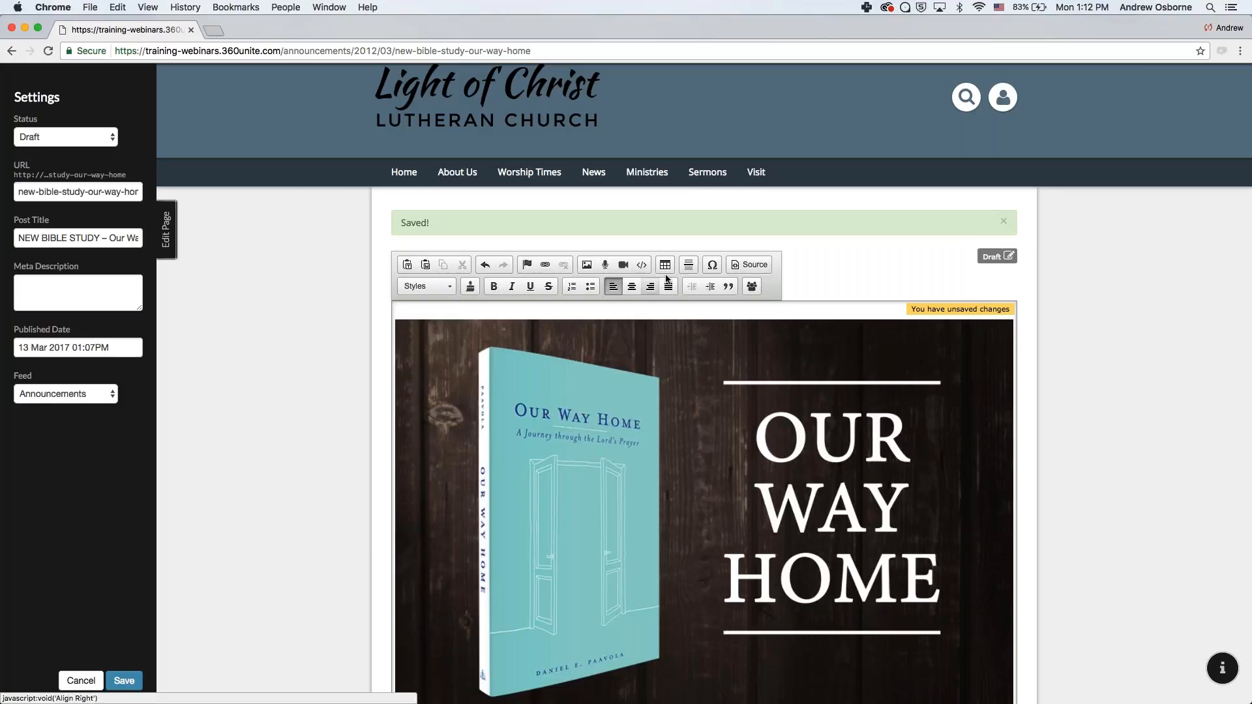
{"action": "scroll", "coordinate": [643, 311], "scroll_direction": "down", "scroll_amount": 1}
{"action": "scroll", "coordinate": [748, 369], "scroll_direction": "down", "scroll_amount": 3}
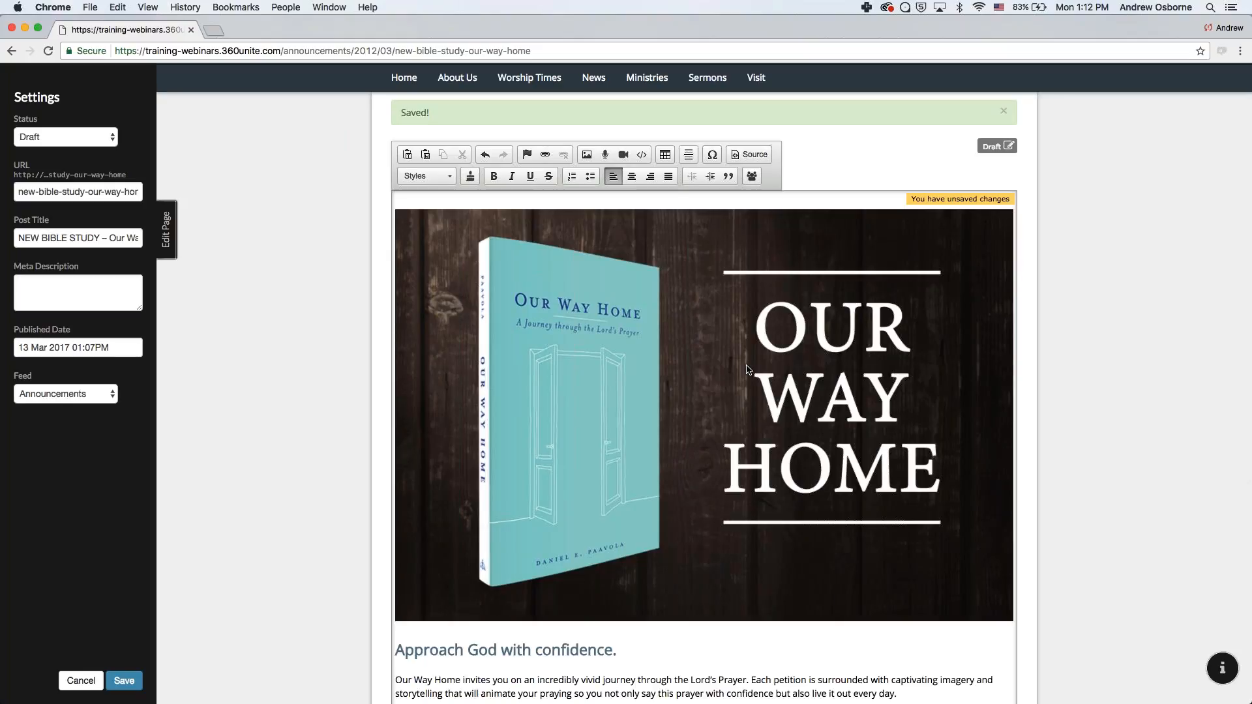
{"action": "left_click", "coordinate": [745, 157]}
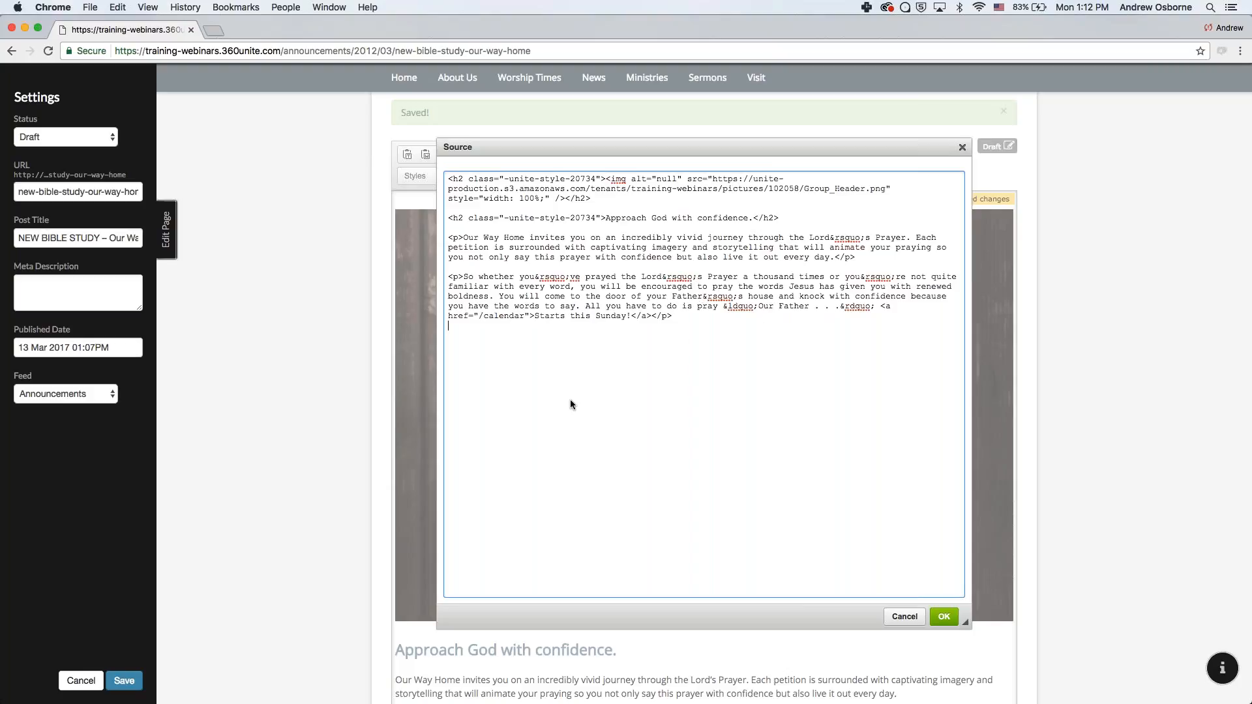
{"action": "key", "text": "Return"}
{"action": "left_click", "coordinate": [943, 616]}
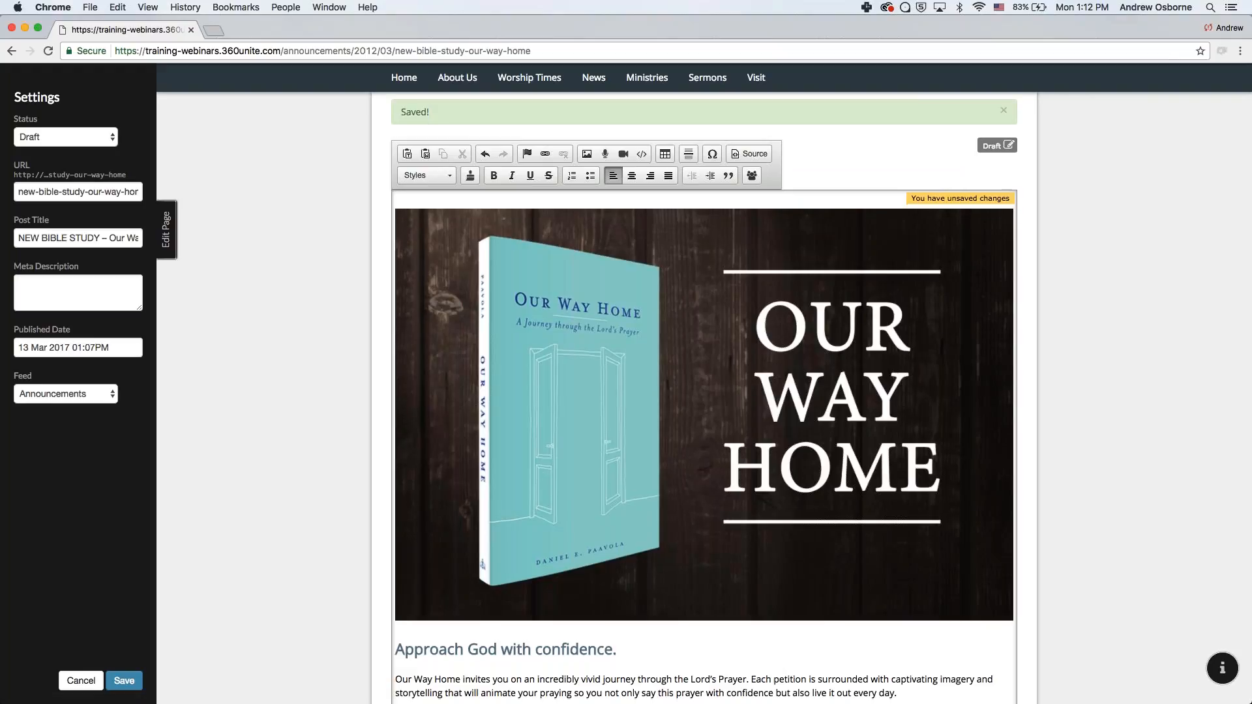
{"action": "scroll", "coordinate": [548, 490], "scroll_direction": "down", "scroll_amount": 5}
- Try right and center alignment on the heading and paragraphs, leaving them left-aligned
{"action": "left_click_drag", "start_coordinate": [521, 471], "coordinate": [610, 502]}
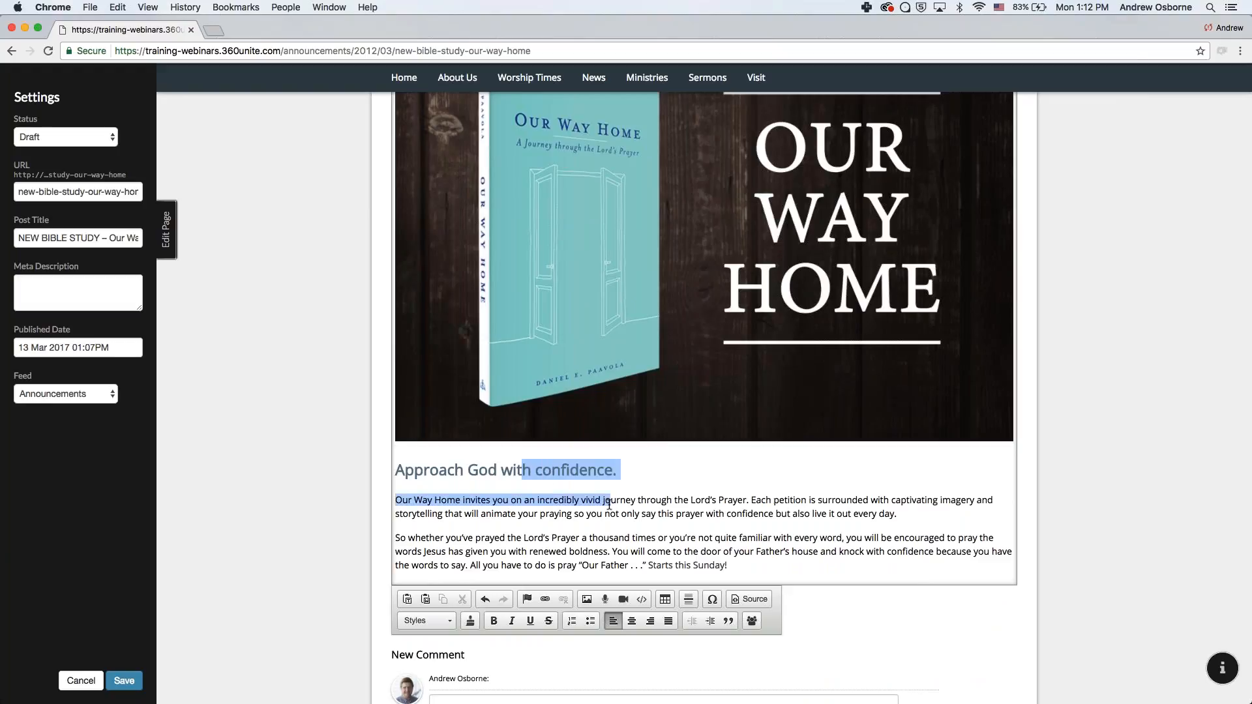
{"action": "left_click", "coordinate": [650, 620]}
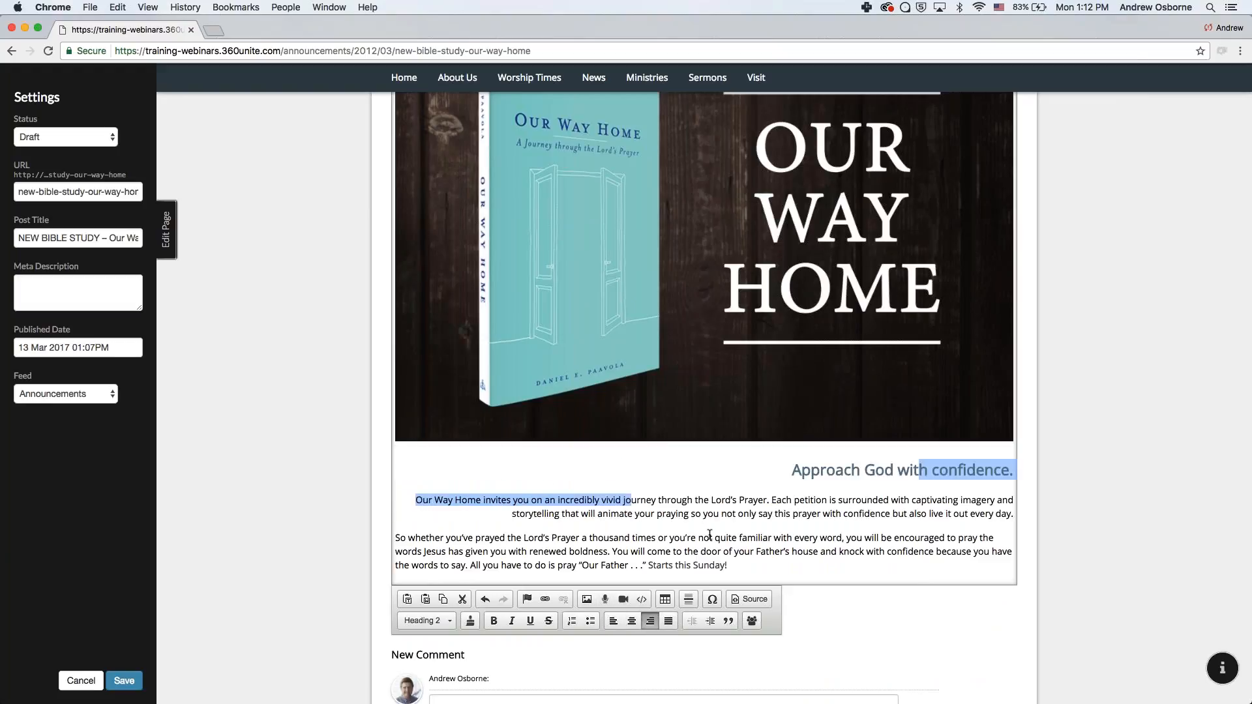
{"action": "left_click_drag", "start_coordinate": [791, 470], "coordinate": [894, 565]}
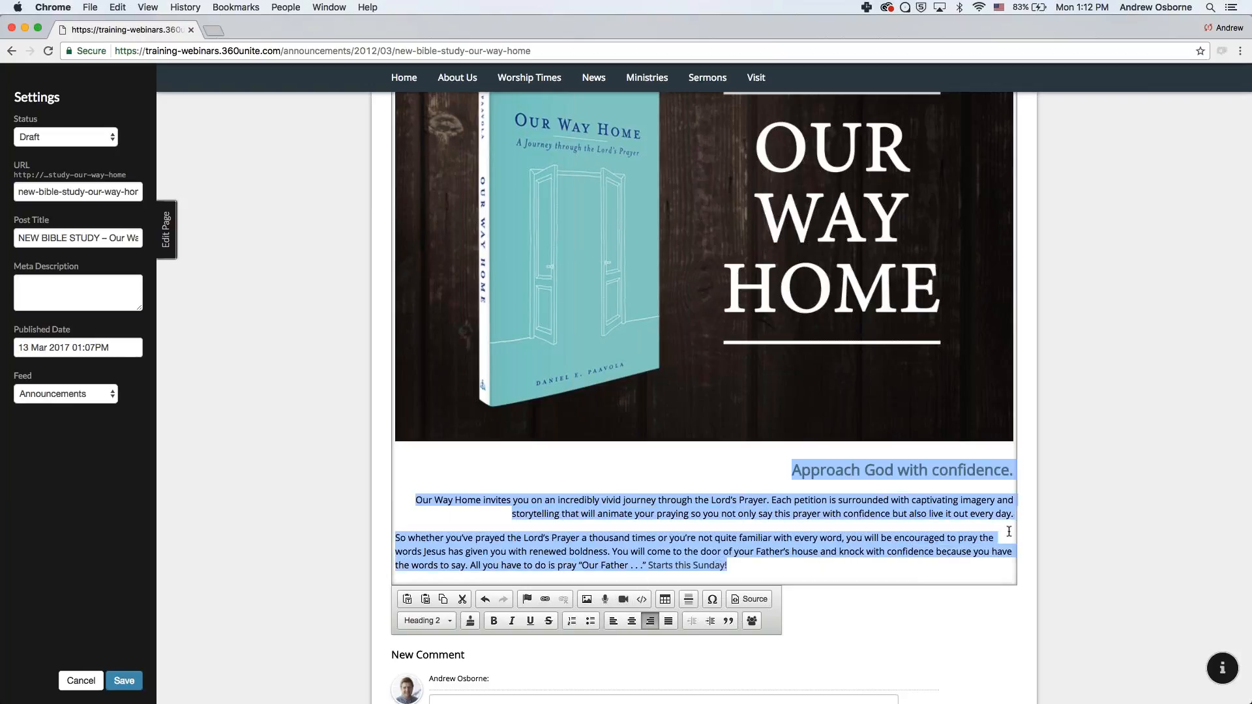
{"action": "left_click", "coordinate": [632, 621]}
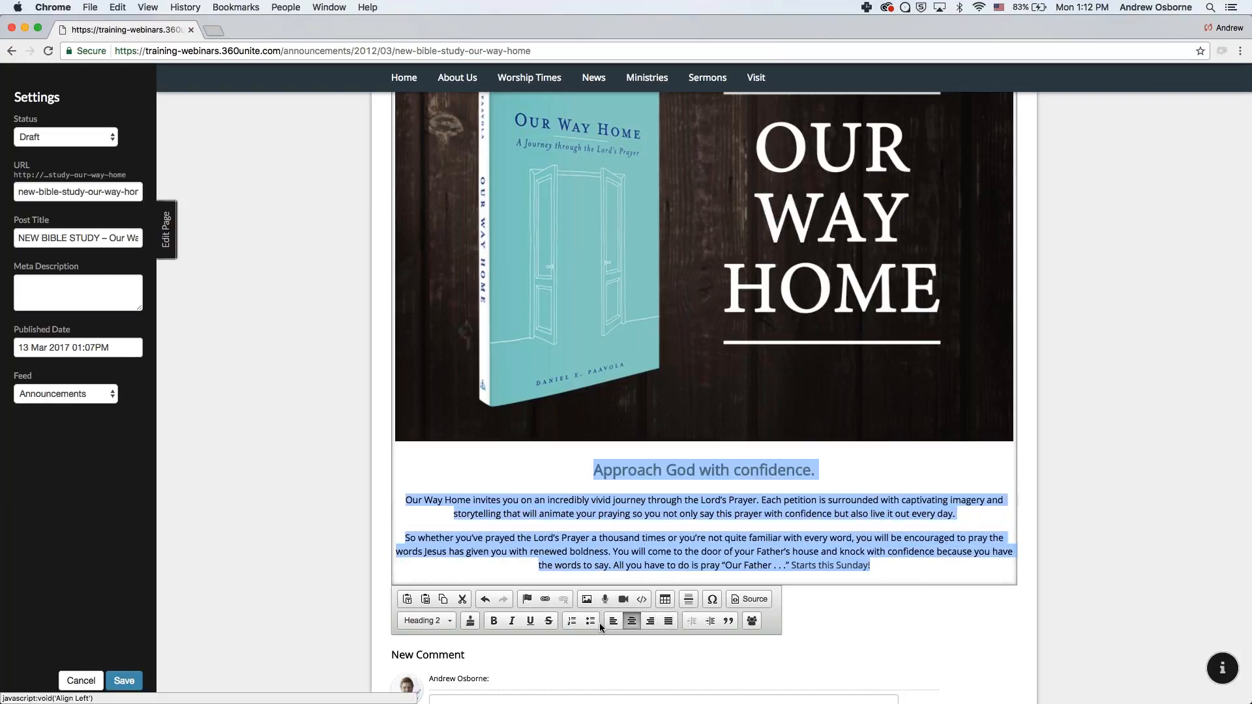
{"action": "left_click", "coordinate": [613, 622]}
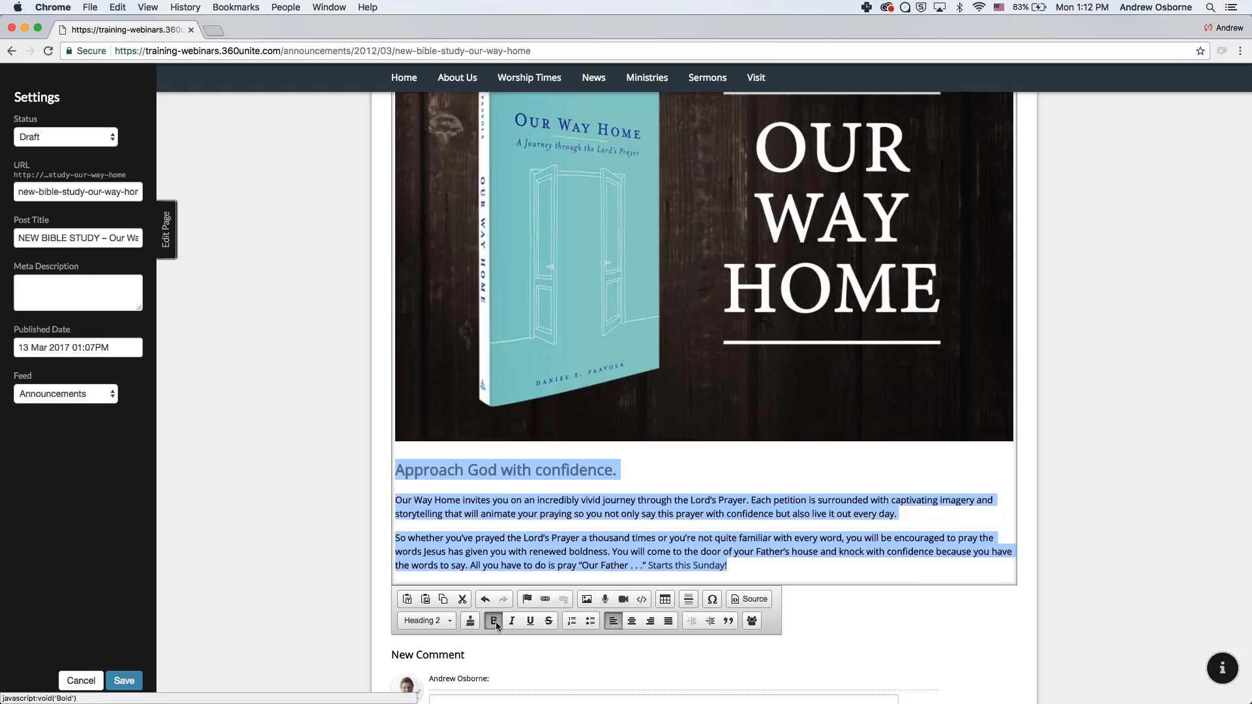
{"action": "left_click", "coordinate": [497, 513]}
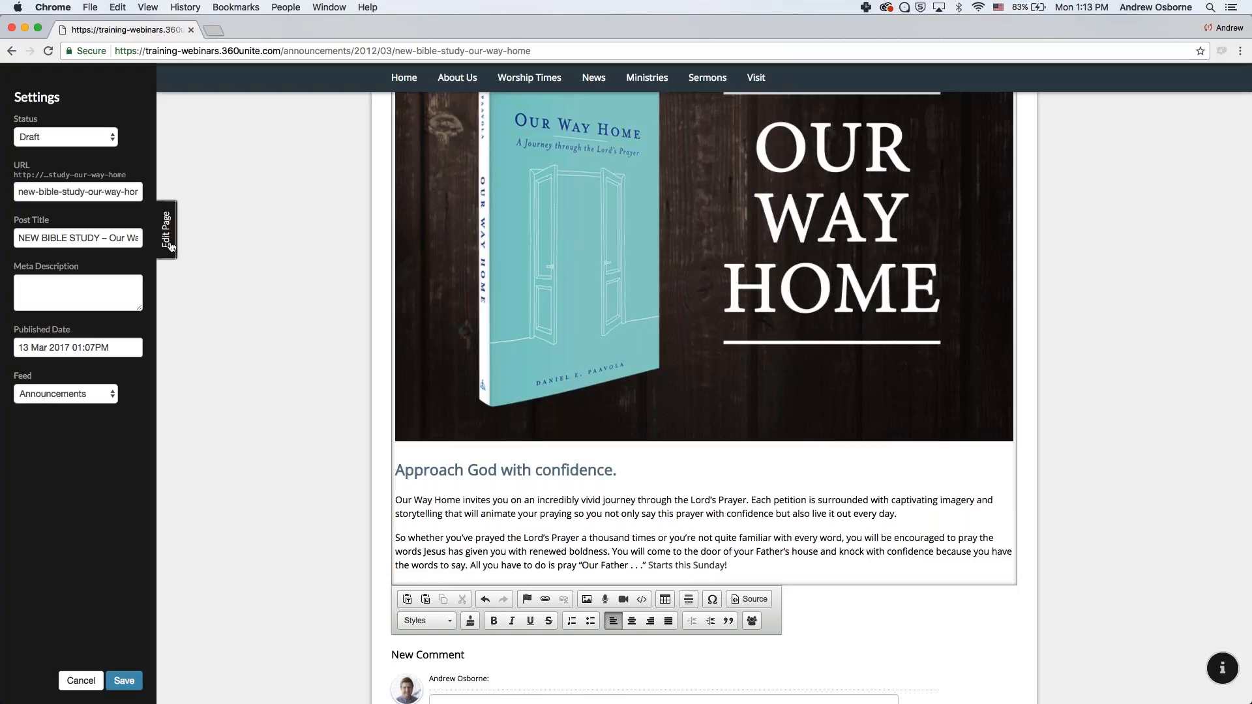
- Save the announcement changes from the Settings sidebar
{"action": "left_click", "coordinate": [124, 681]}
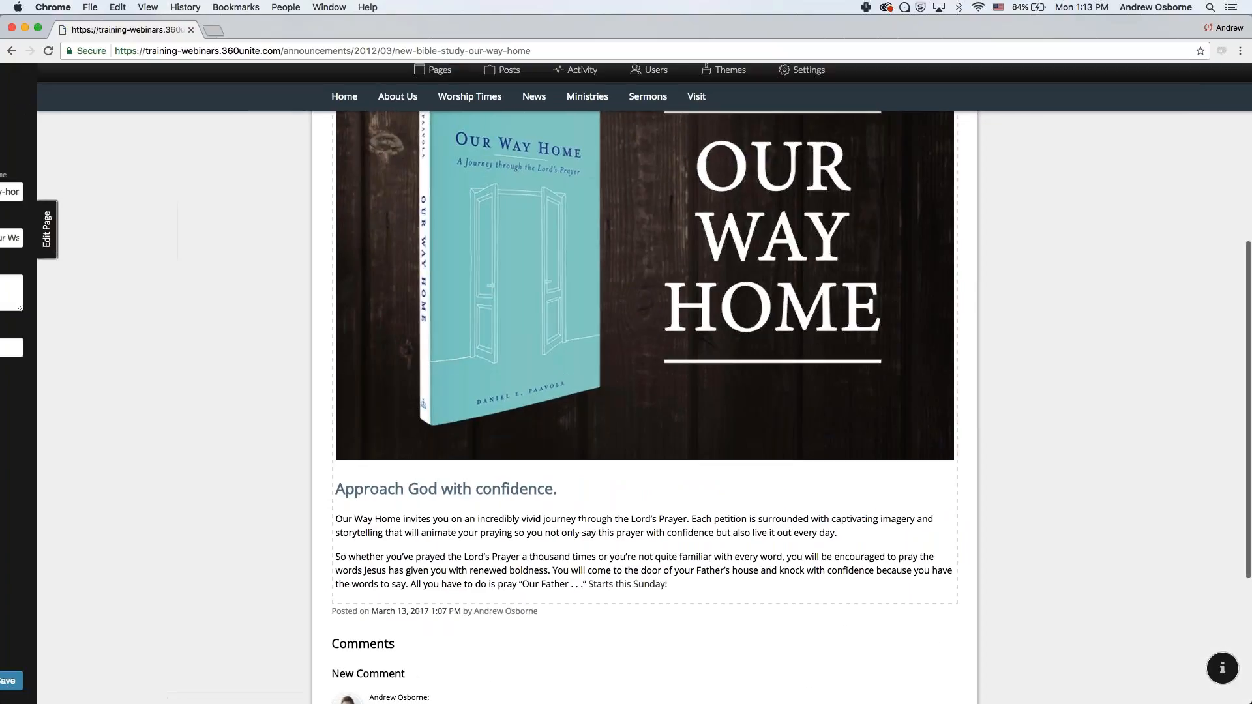
{"action": "scroll", "coordinate": [550, 360], "scroll_direction": "up", "scroll_amount": 5}
{"action": "scroll", "coordinate": [767, 392], "scroll_direction": "down", "scroll_amount": 2}
{"action": "scroll", "coordinate": [767, 391], "scroll_direction": "down", "scroll_amount": 3}
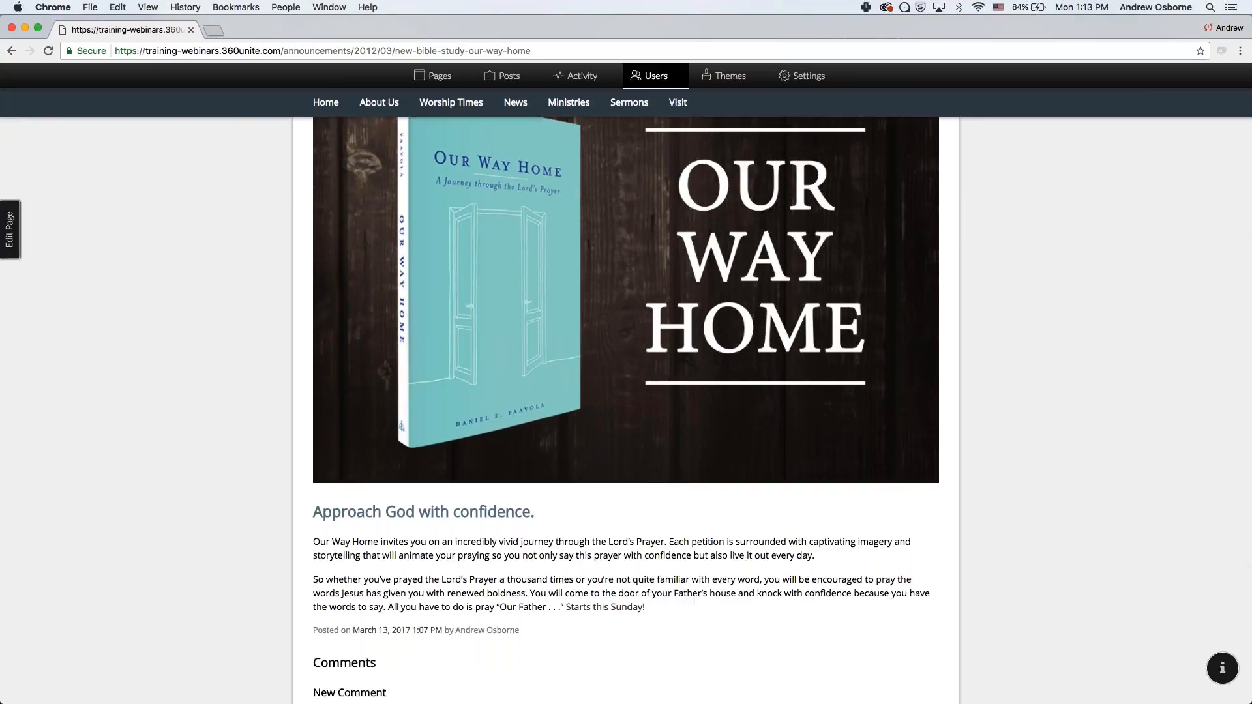
- Reopen the NEW BIBLE STUDY – Our Way Home post from News > Announcements and scroll to Comments
{"action": "mouse_move", "coordinate": [513, 105]}
{"action": "left_click", "coordinate": [538, 128]}
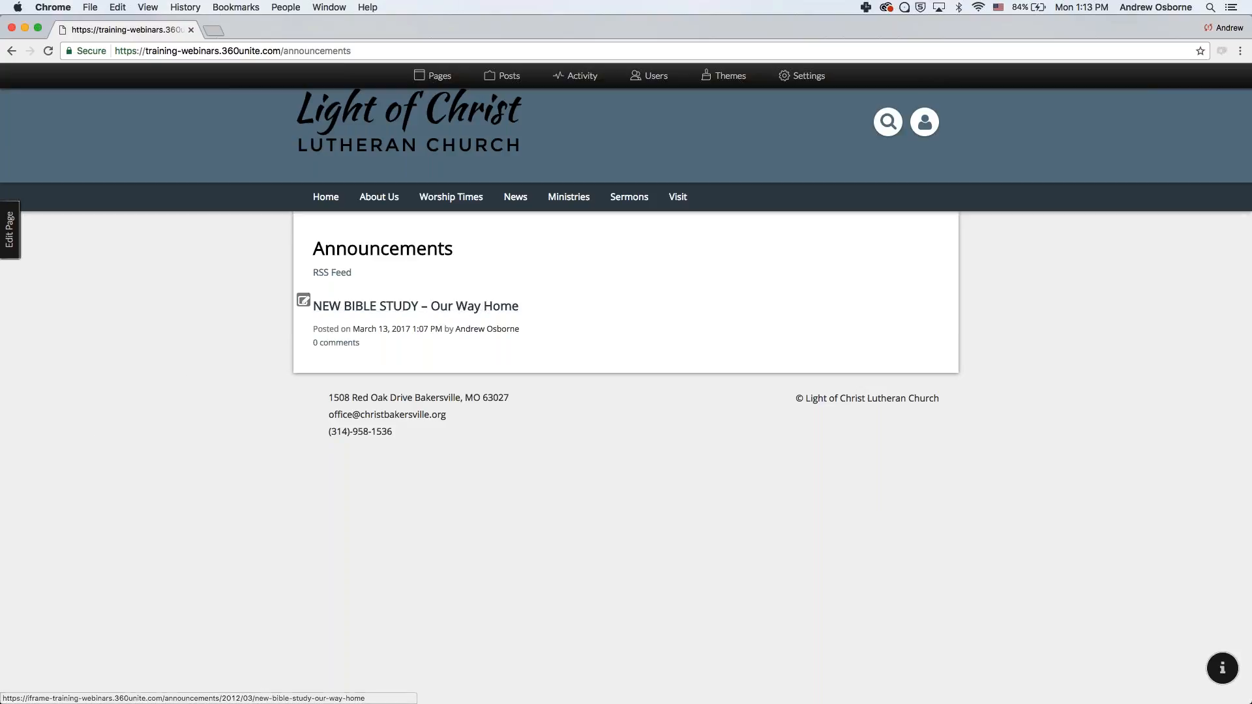
{"action": "left_click", "coordinate": [387, 307]}
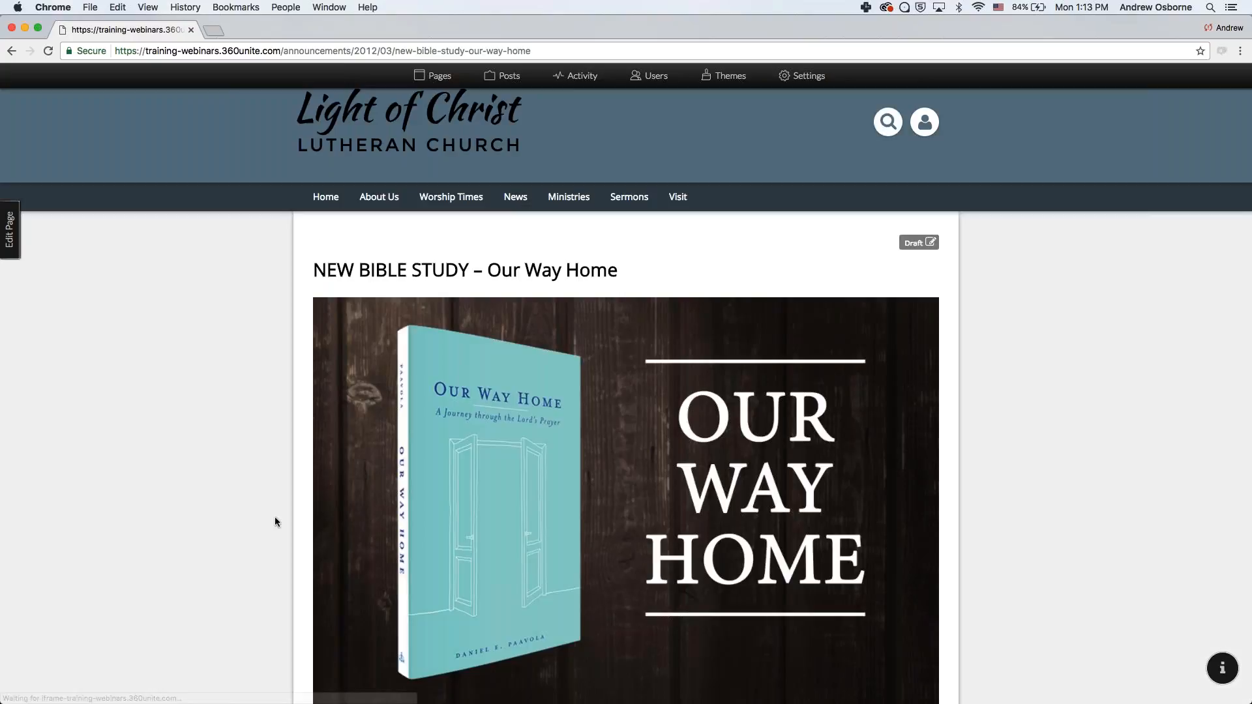
{"action": "scroll", "coordinate": [275, 521], "scroll_direction": "down", "scroll_amount": 5}
{"action": "scroll", "coordinate": [275, 521], "scroll_direction": "down", "scroll_amount": 3}
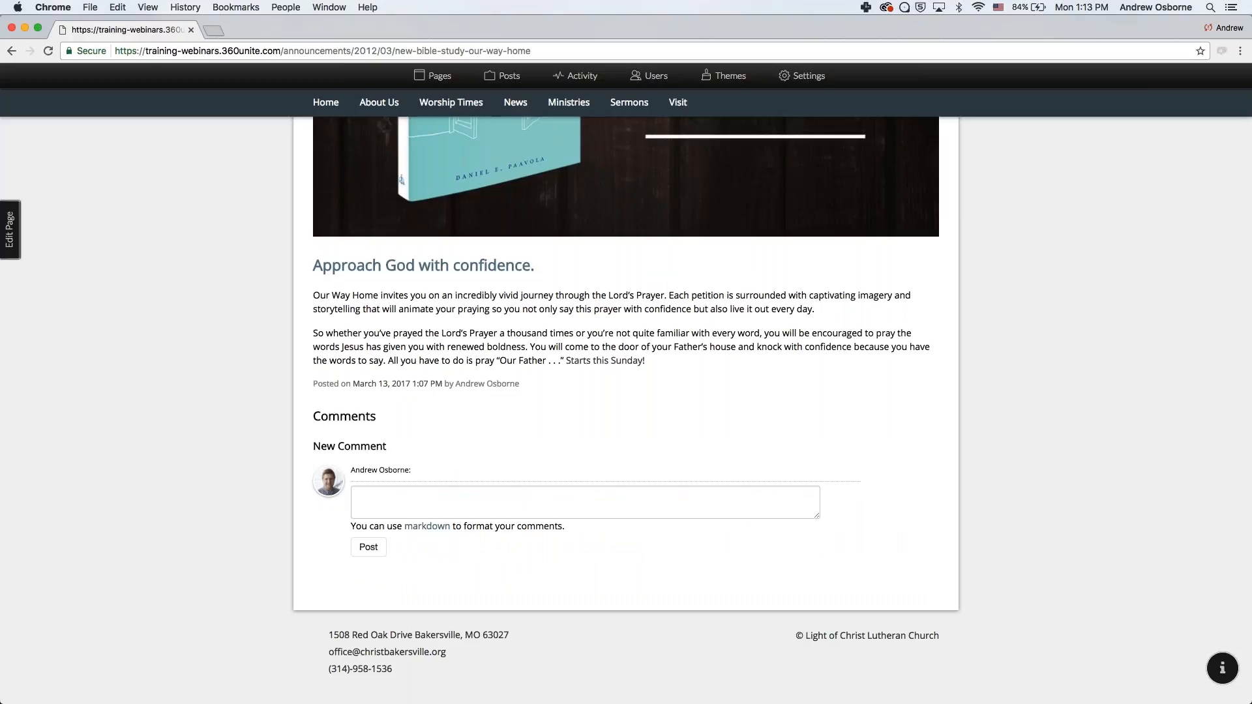
- Save and leave the post, then go to the Announcements feed page under News
{"action": "left_click", "coordinate": [10, 229]}
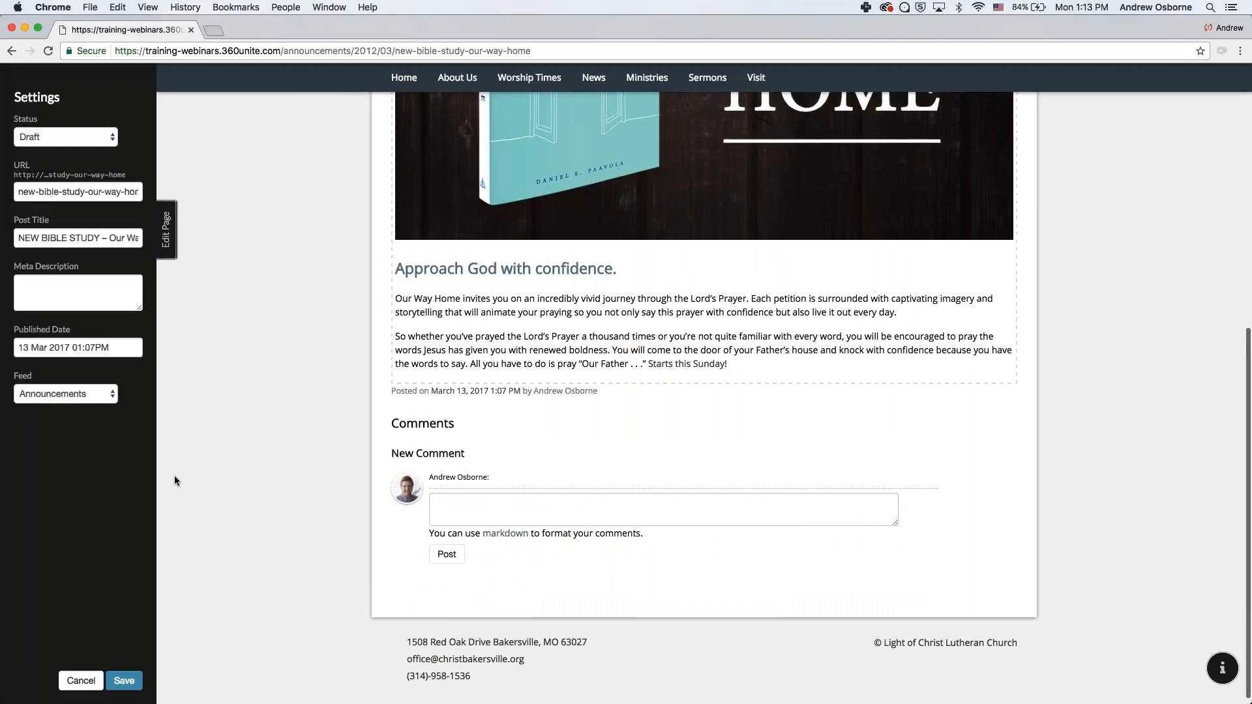
{"action": "left_click", "coordinate": [124, 680]}
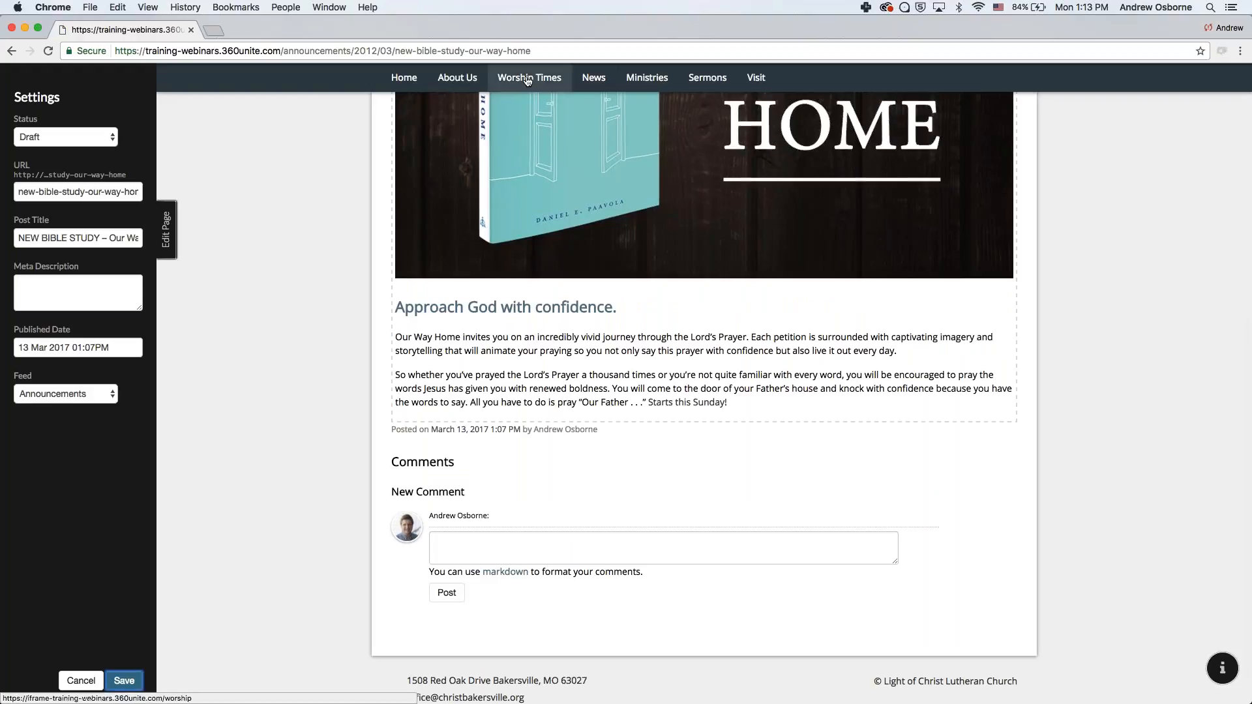
{"action": "left_click", "coordinate": [526, 79]}
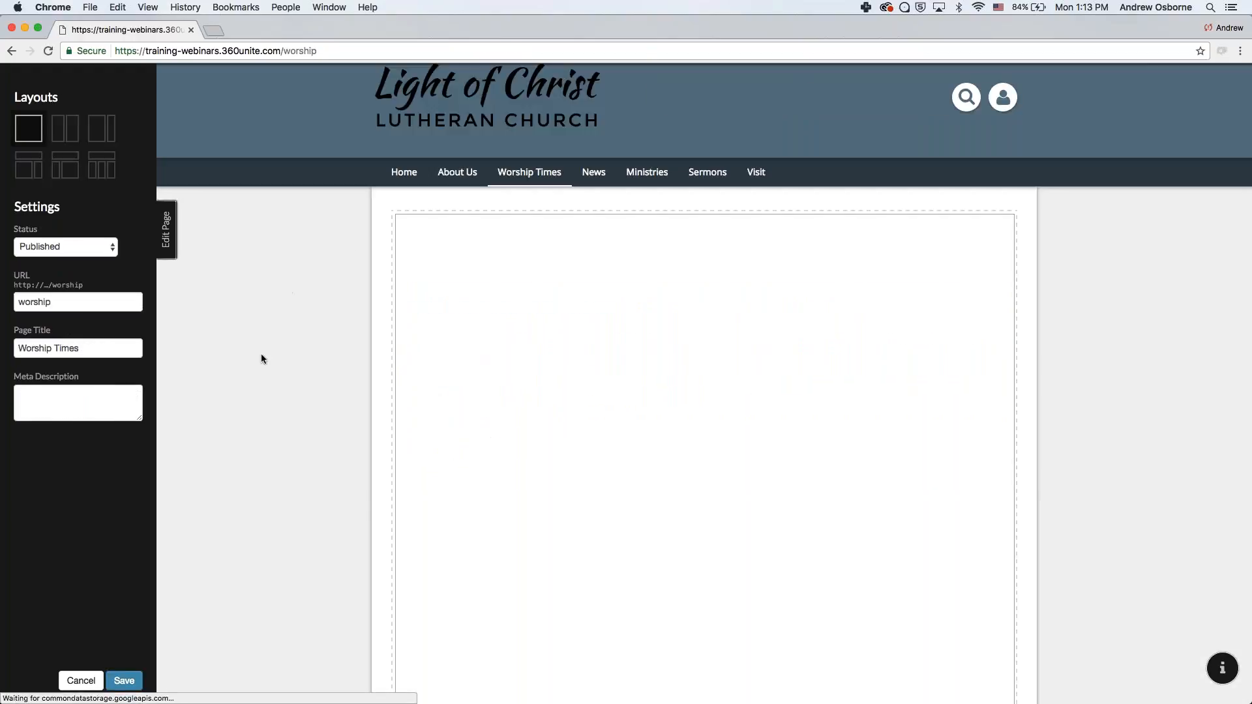
{"action": "mouse_move", "coordinate": [595, 175]}
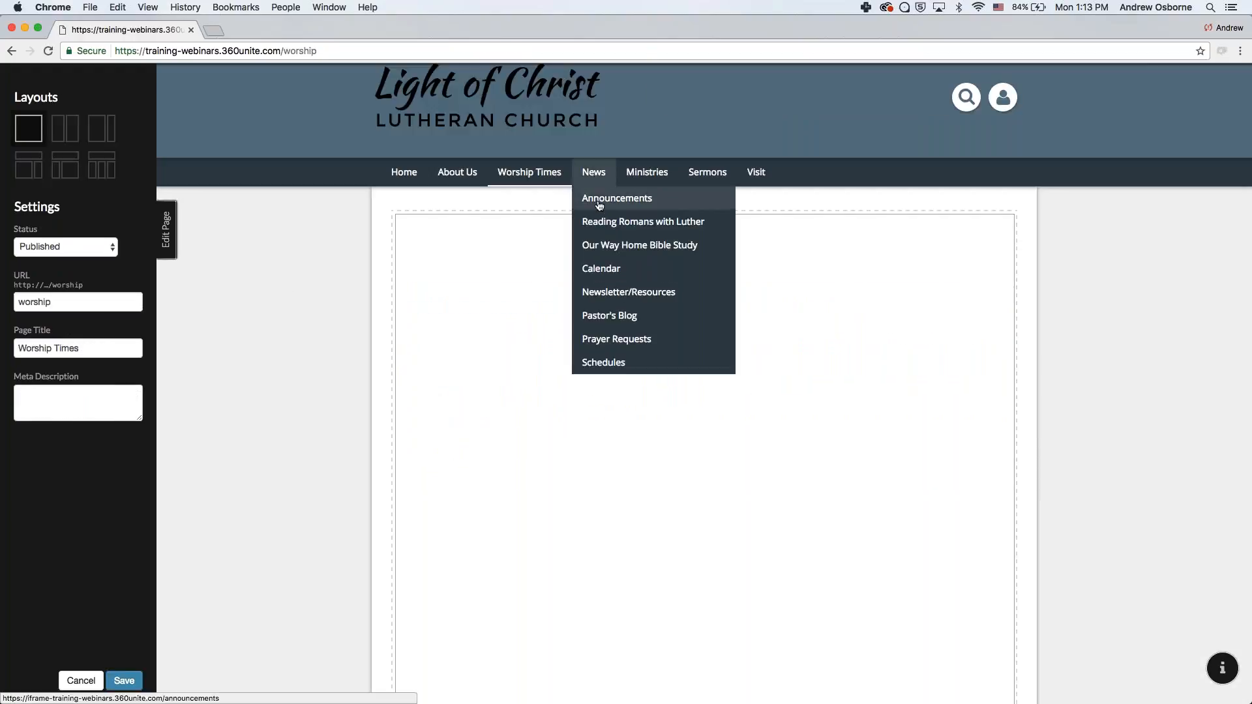
{"action": "left_click", "coordinate": [595, 198]}
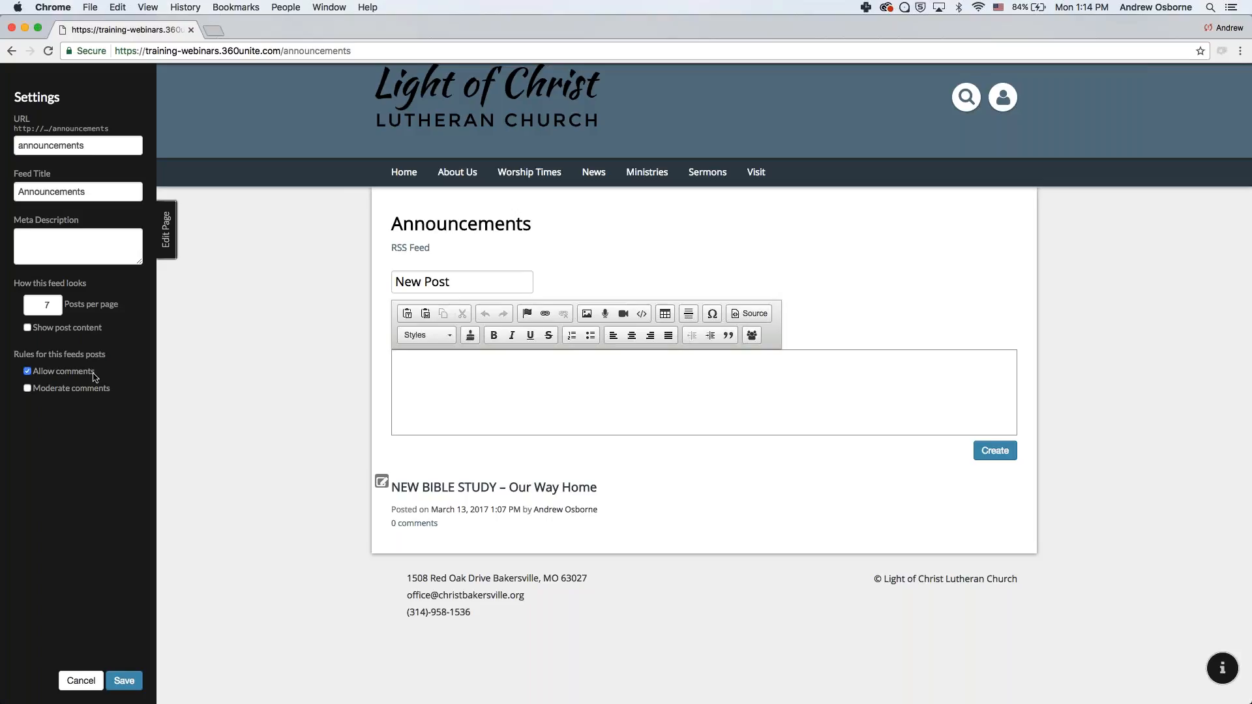
- Leave Announcements comments allowed and unmoderated after toggling both options
{"action": "left_click", "coordinate": [28, 372]}
{"action": "left_click", "coordinate": [28, 372]}
{"action": "left_click", "coordinate": [50, 392]}
{"action": "left_click", "coordinate": [73, 391]}
- Set Posts per page to 3 and save the Announcements feed settings
{"action": "left_click", "coordinate": [53, 302]}
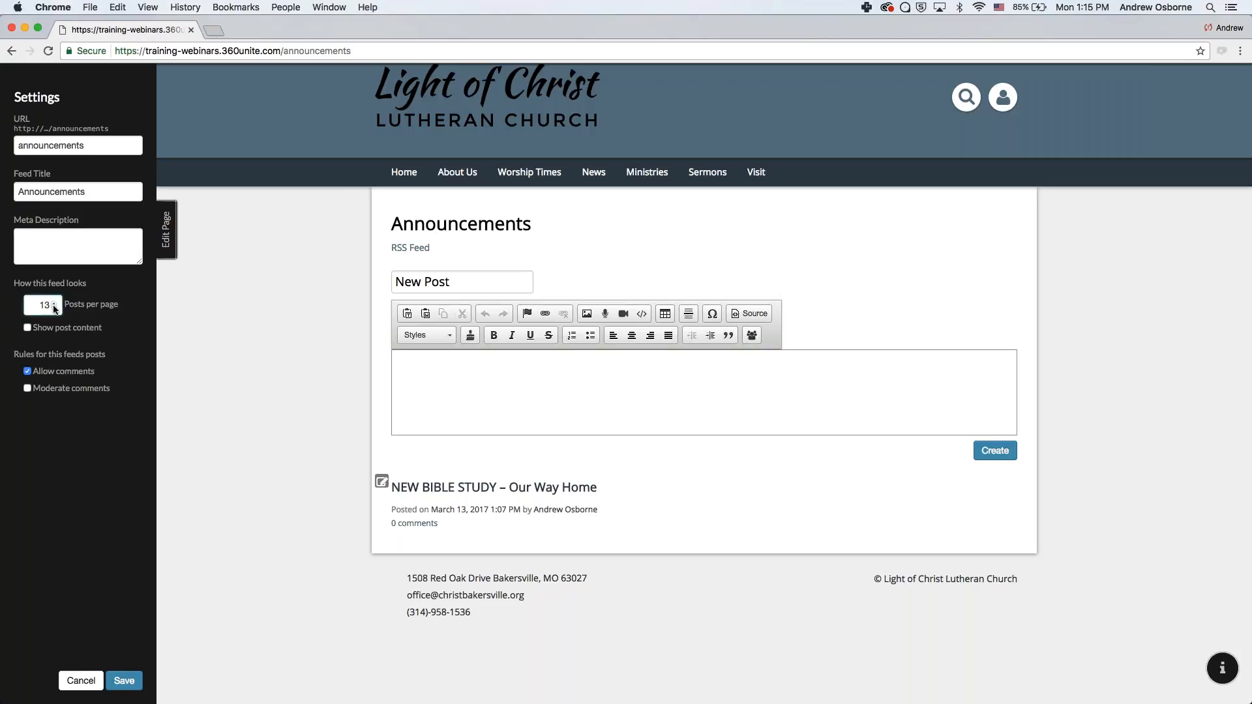
{"action": "left_click", "coordinate": [53, 306]}
{"action": "left_click", "coordinate": [54, 308]}
{"action": "left_click", "coordinate": [54, 308]}
{"action": "left_click", "coordinate": [53, 303]}
{"action": "left_click", "coordinate": [124, 680]}
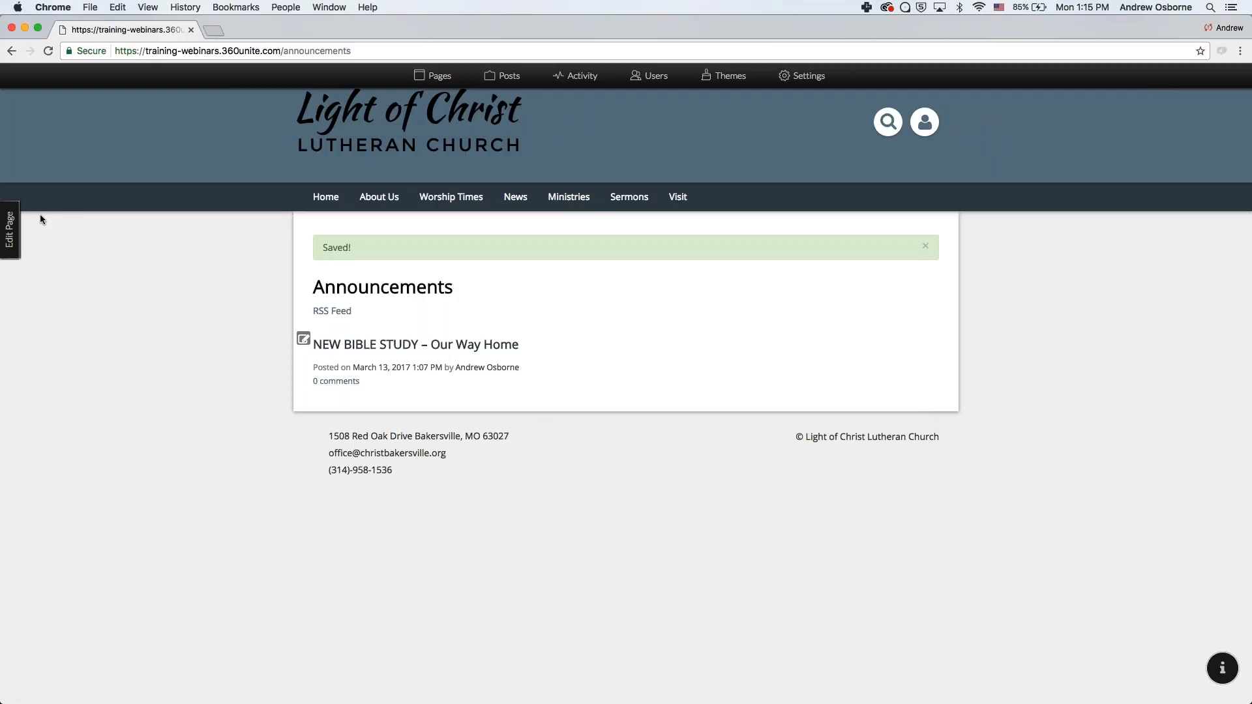
{"action": "left_click", "coordinate": [10, 229]}
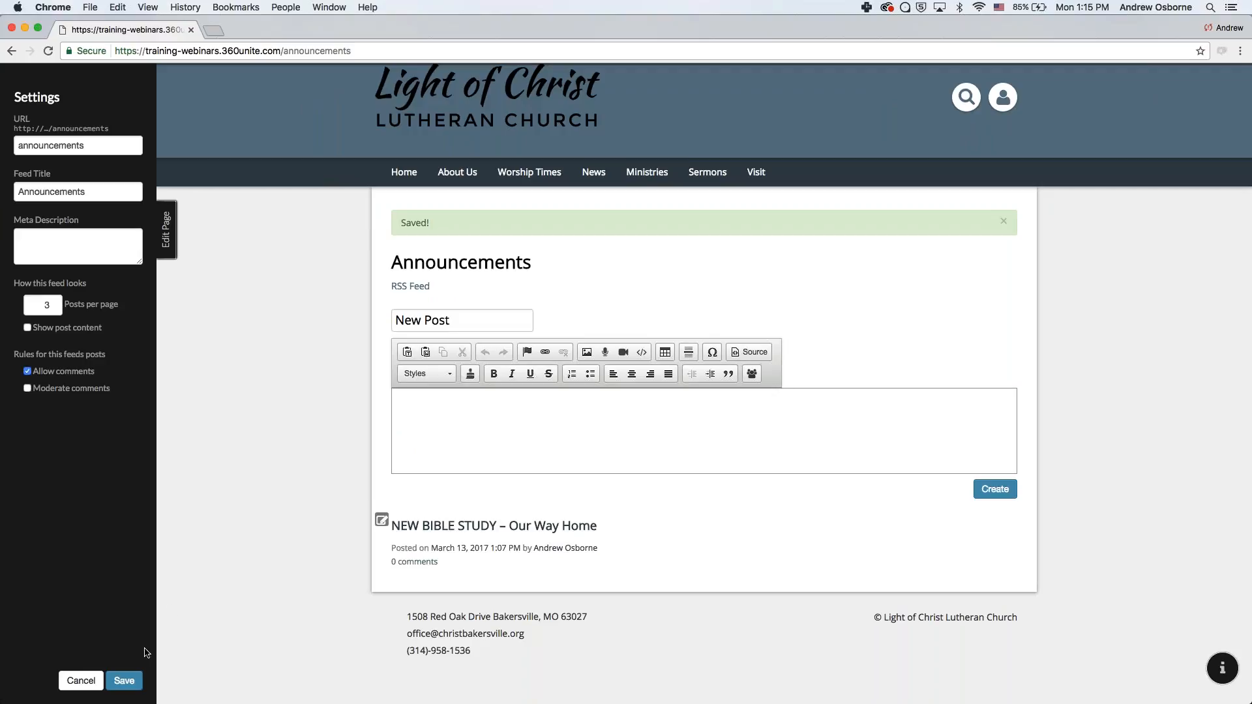
- Save the feed settings and open the Our Way Home announcement, scrolling to its comments
{"action": "left_click", "coordinate": [124, 680]}
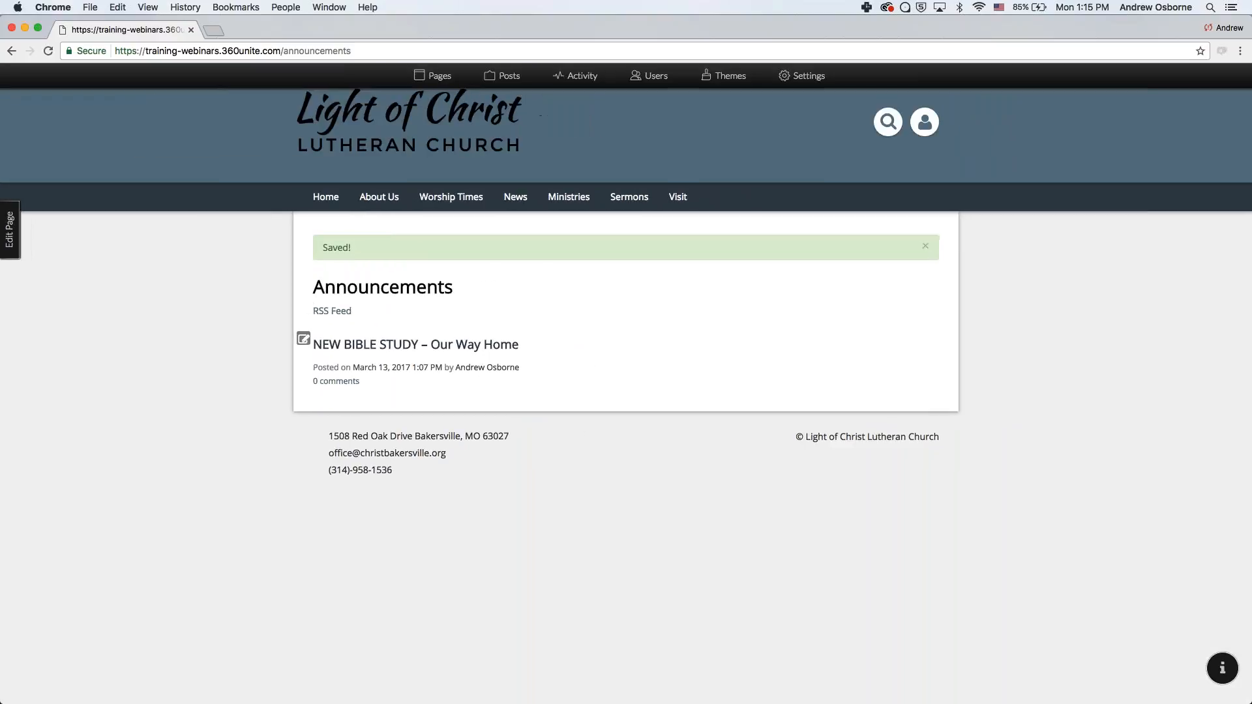
{"action": "left_click", "coordinate": [379, 346]}
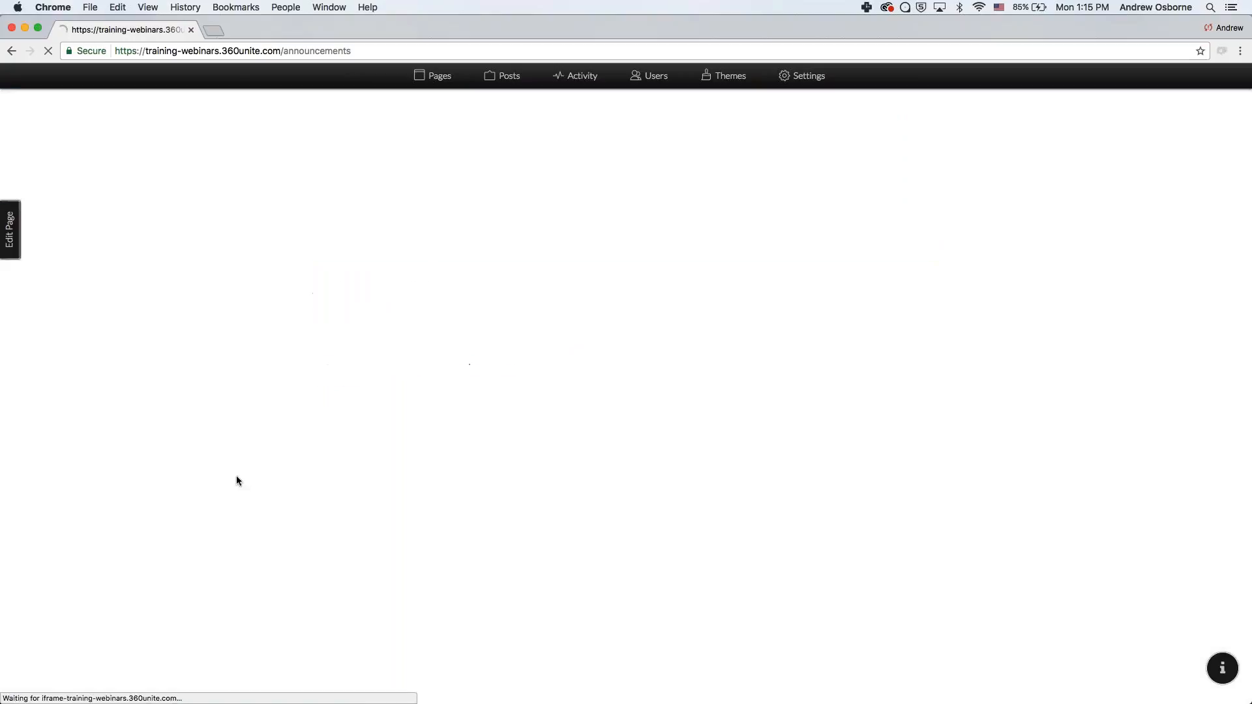
{"action": "scroll", "coordinate": [248, 498], "scroll_direction": "down", "scroll_amount": 6}
{"action": "scroll", "coordinate": [247, 502], "scroll_direction": "down", "scroll_amount": 1}
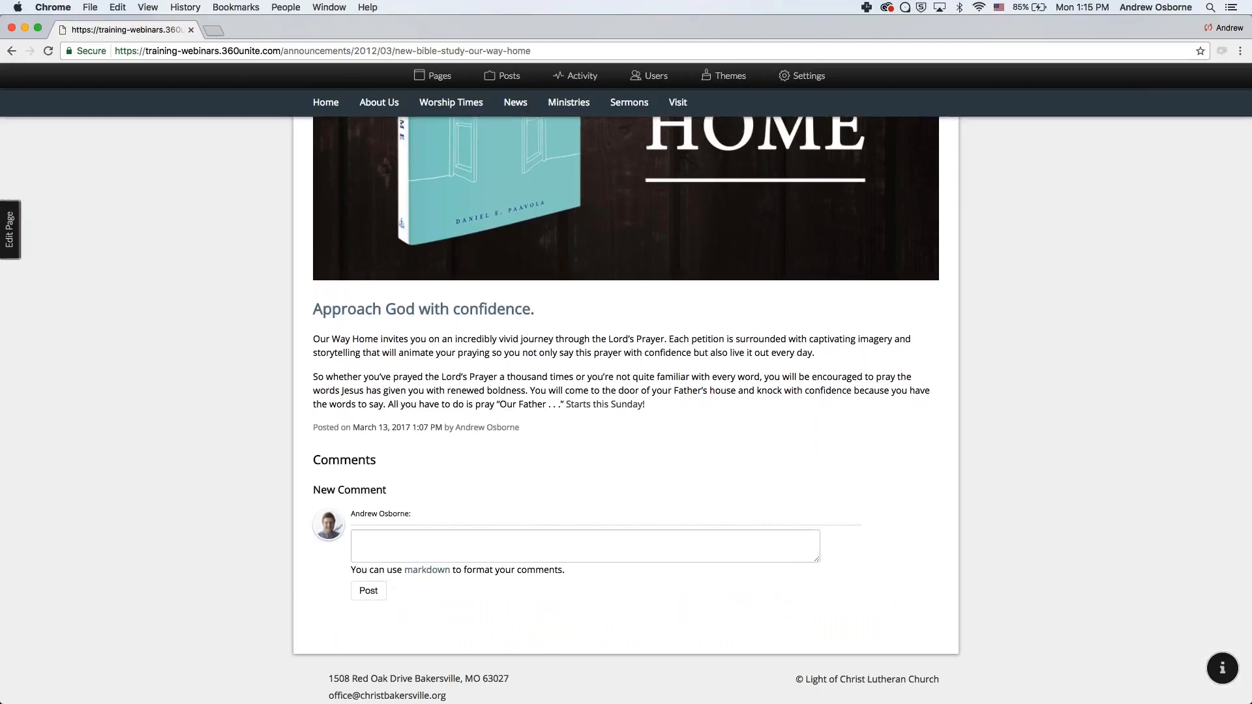
- Post the comment 'This is great!' and open it for editing
{"action": "left_click", "coordinate": [435, 545]}
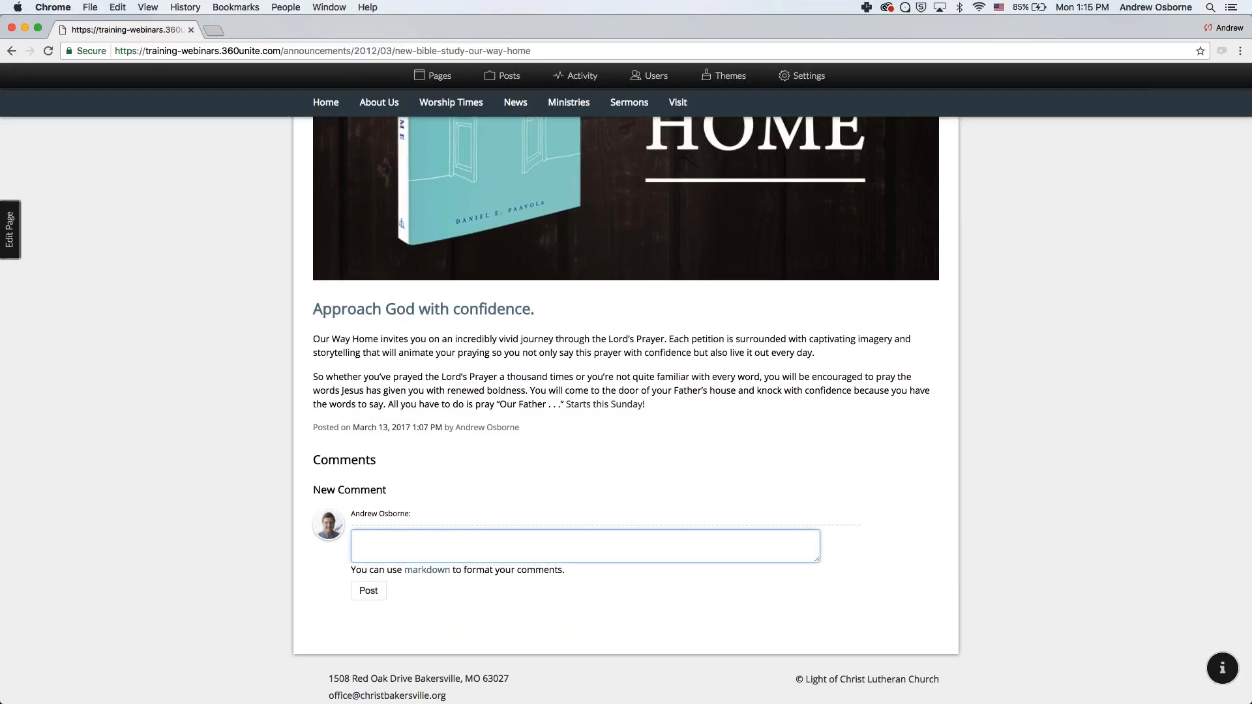
{"action": "type", "text": "His is great!"}
{"action": "key", "text": "BackSpace"}
{"action": "type", "text": "h"}
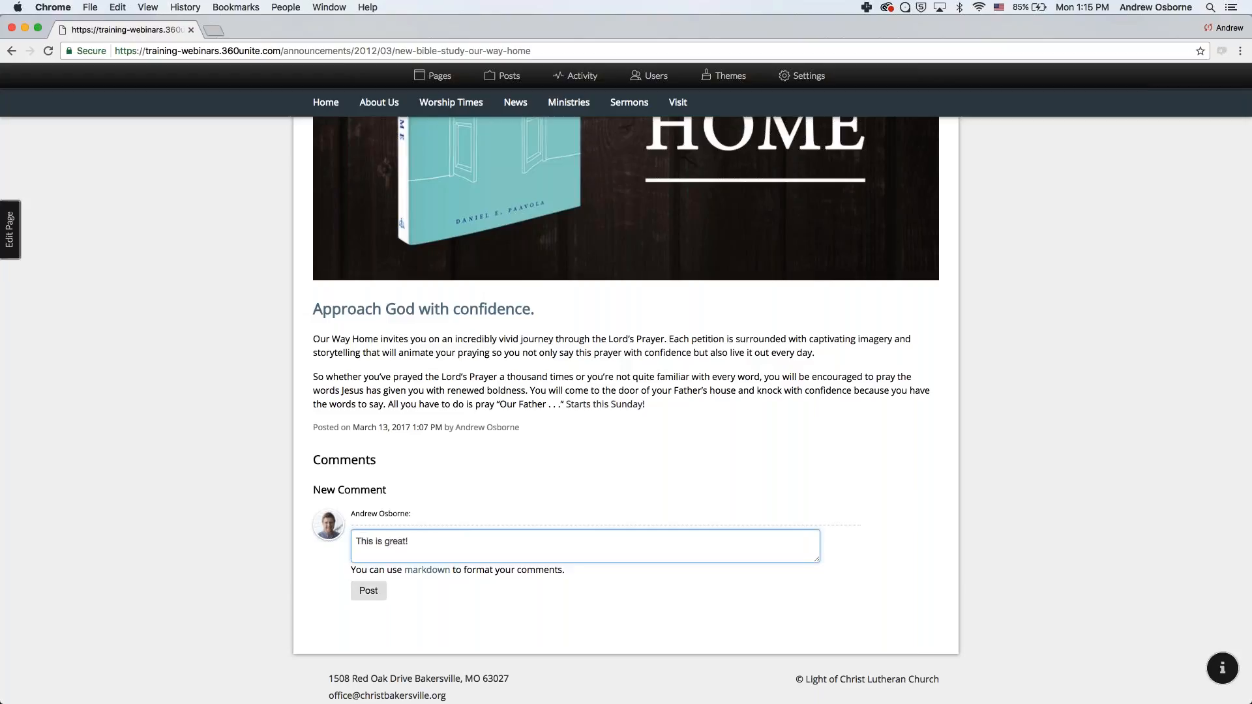
{"action": "left_click", "coordinate": [371, 594]}
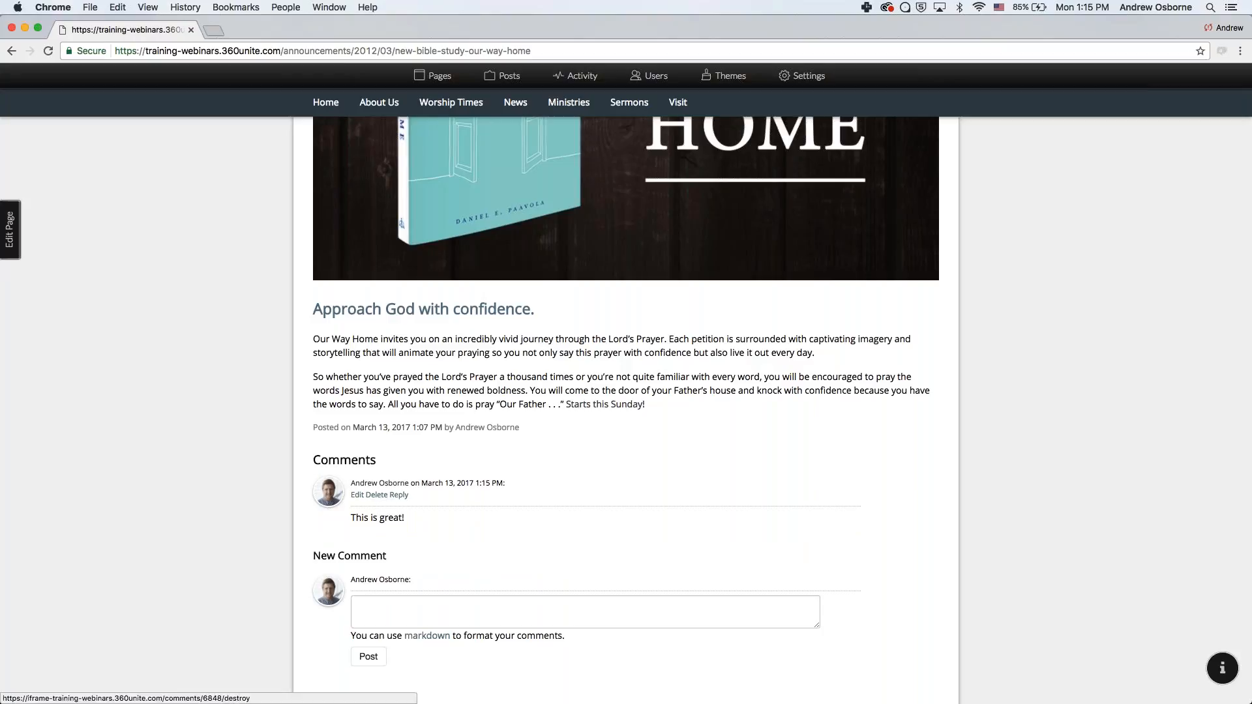
{"action": "left_click", "coordinate": [357, 496]}
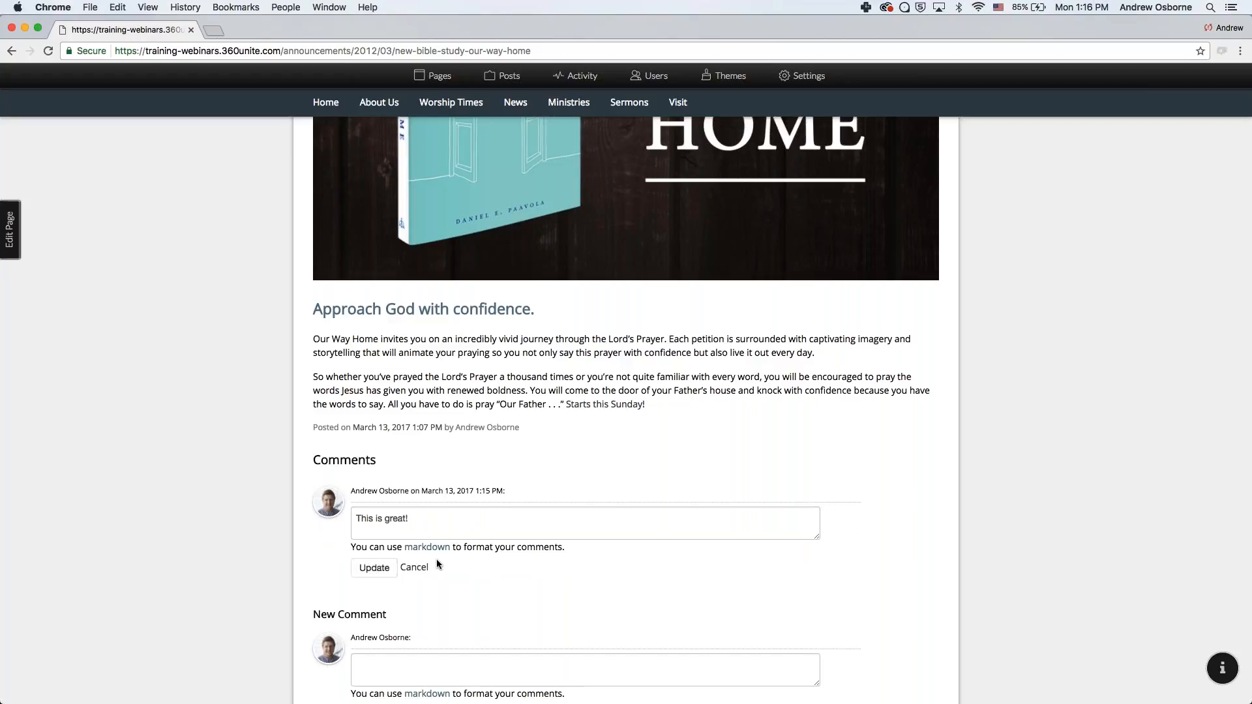
- Update the edited comment and view the Markdown syntax guide in a new tab
{"action": "left_click", "coordinate": [367, 572]}
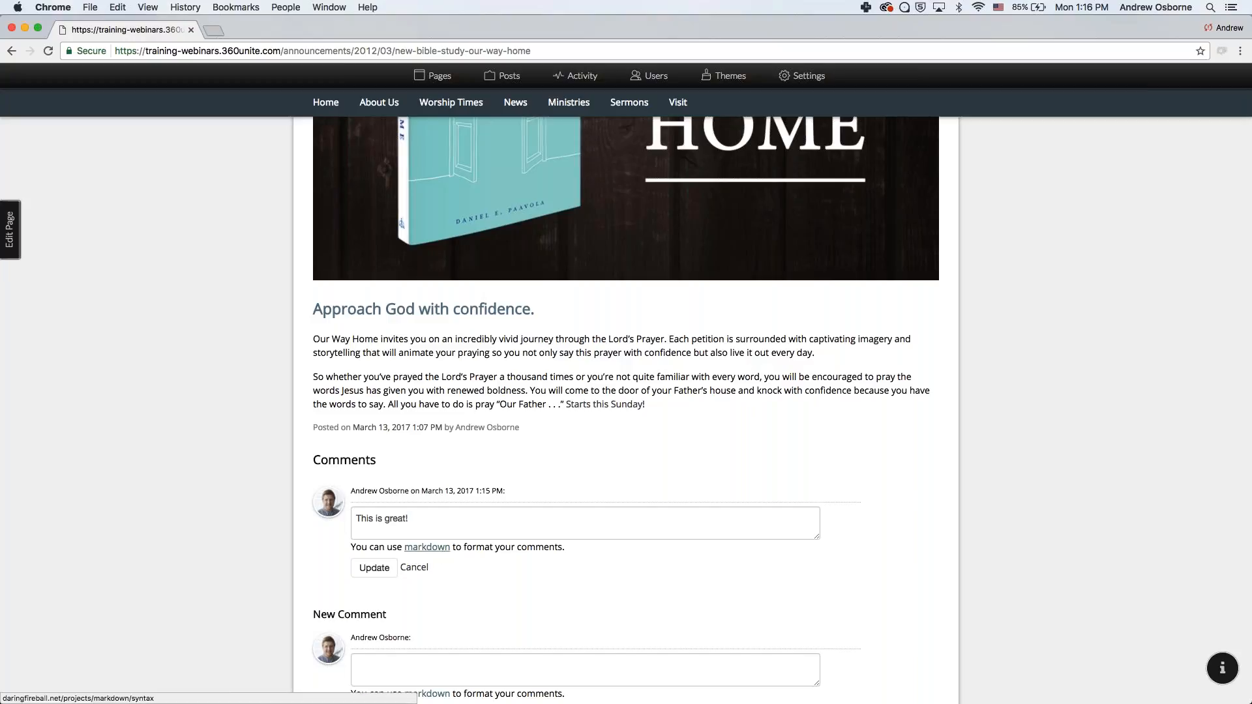
{"action": "left_click", "coordinate": [436, 553]}
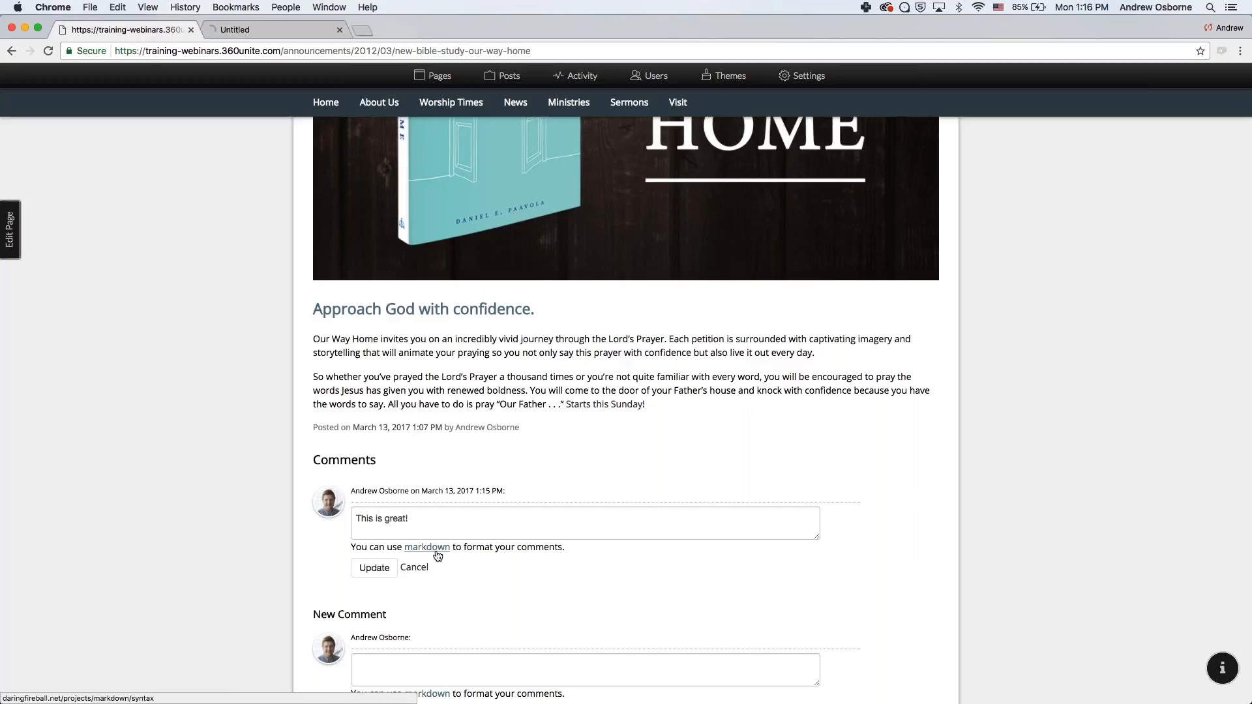
{"action": "left_click", "coordinate": [282, 30]}
- Scroll through the Markdown guide's Inline HTML section, then close the Daring Fireball tab
{"action": "scroll", "coordinate": [626, 391], "scroll_direction": "down", "scroll_amount": 10}
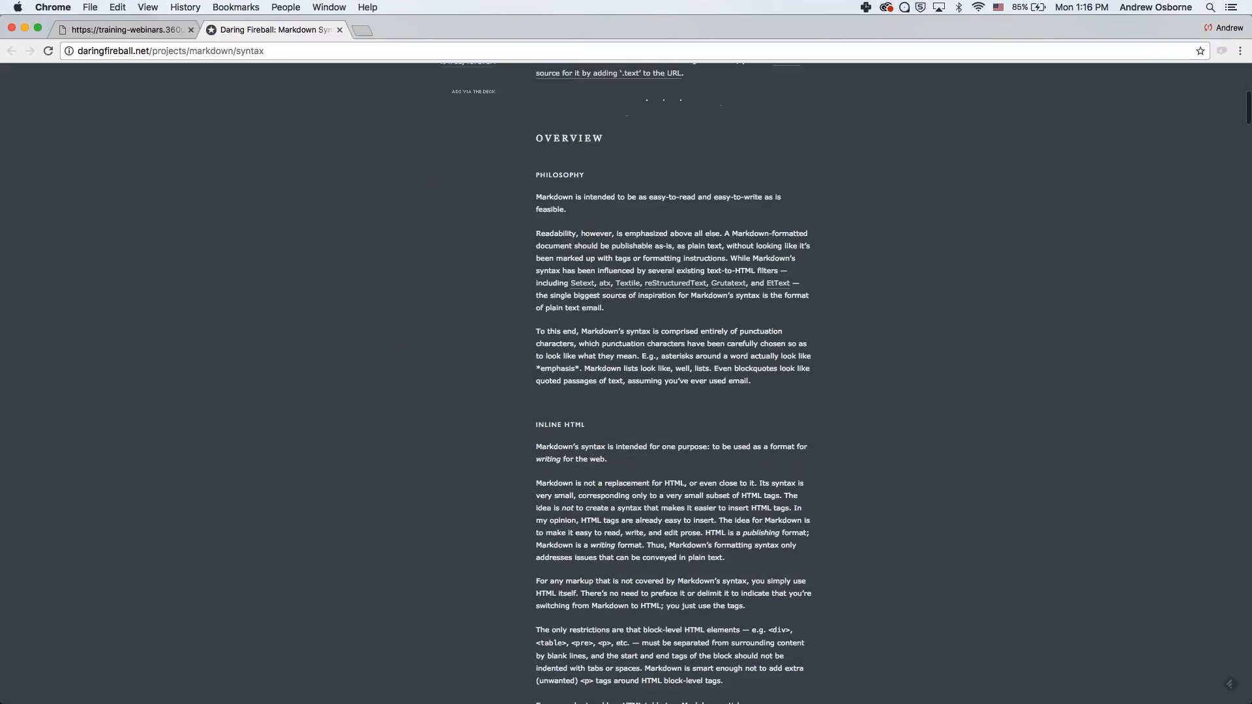
{"action": "scroll", "coordinate": [673, 385], "scroll_direction": "down", "scroll_amount": 3}
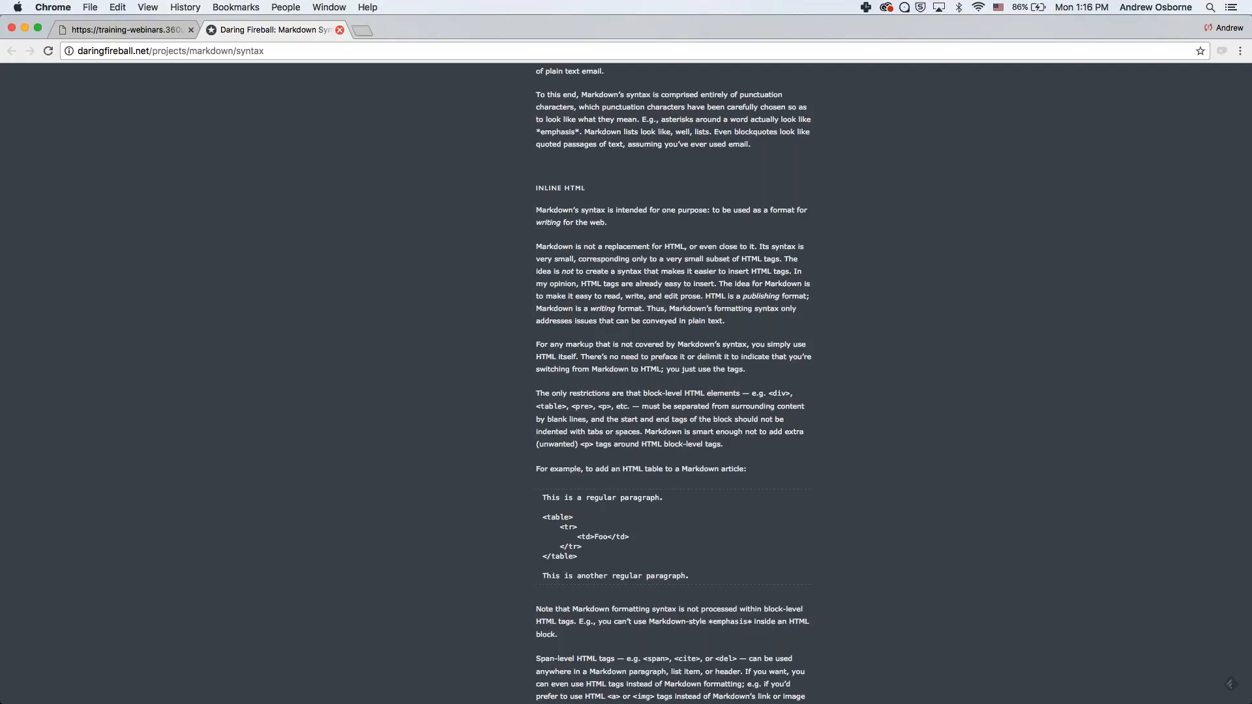
{"action": "left_click", "coordinate": [340, 30]}
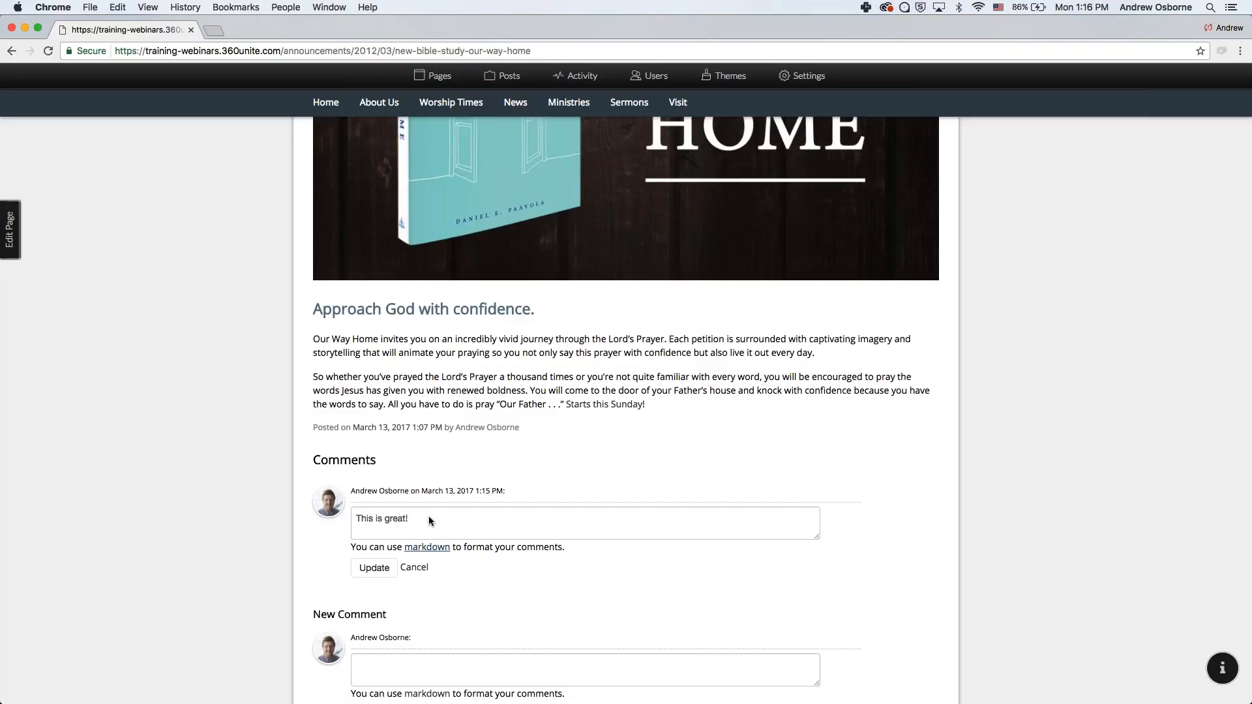
- Cancel editing the 'This is great!' comment on the announcement
{"action": "scroll", "coordinate": [261, 582], "scroll_direction": "down", "scroll_amount": 1}
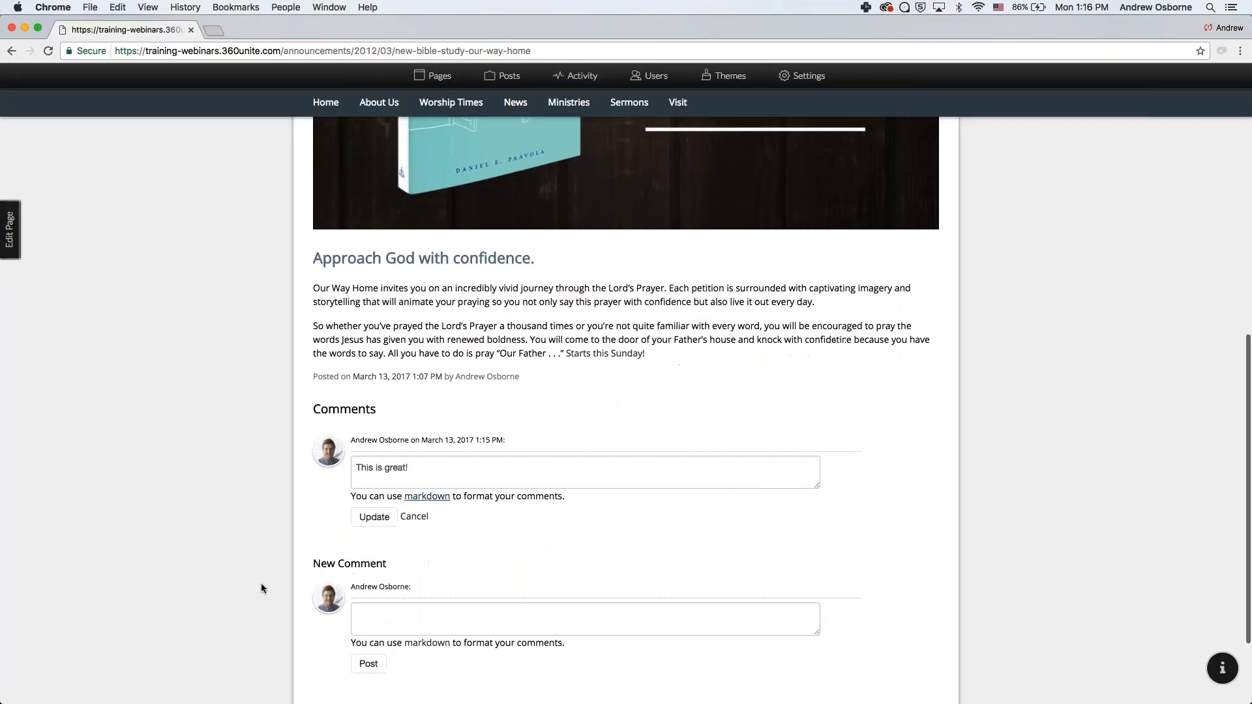
{"action": "left_click", "coordinate": [414, 515]}
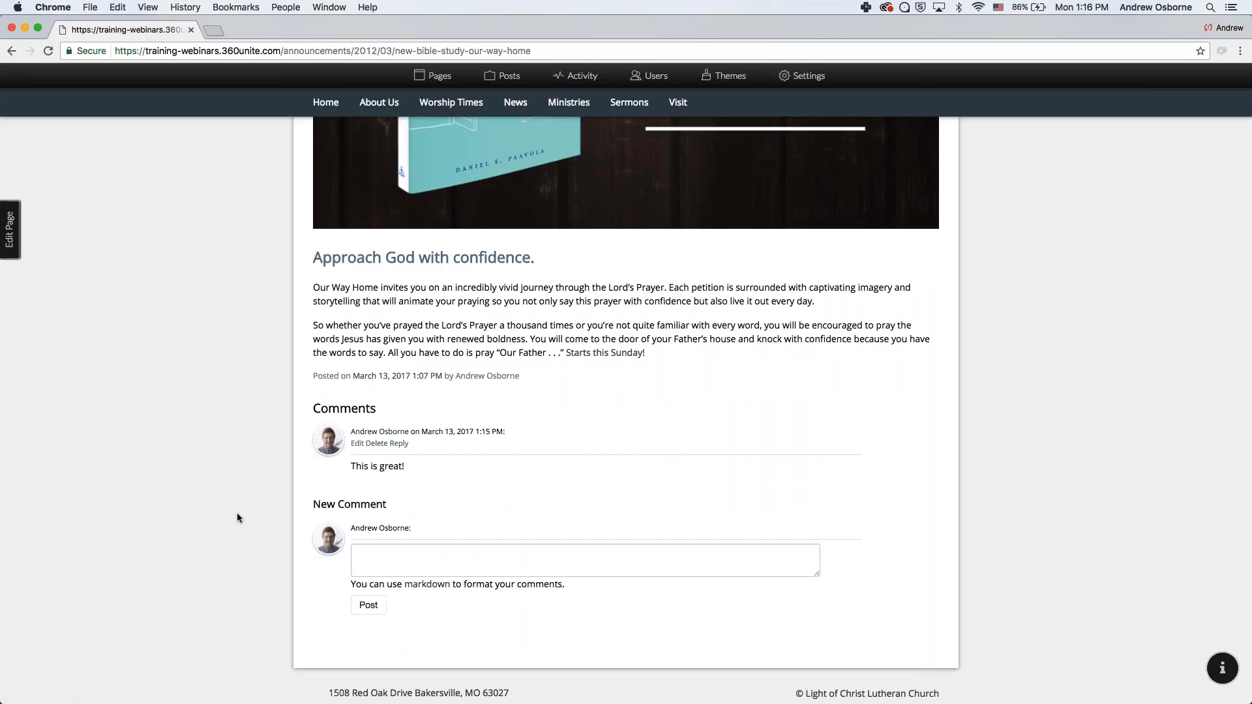
{"action": "scroll", "coordinate": [237, 513], "scroll_direction": "up", "scroll_amount": 1}
{"action": "scroll", "coordinate": [237, 513], "scroll_direction": "down", "scroll_amount": 1}
{"action": "scroll", "coordinate": [237, 513], "scroll_direction": "up", "scroll_amount": 1}
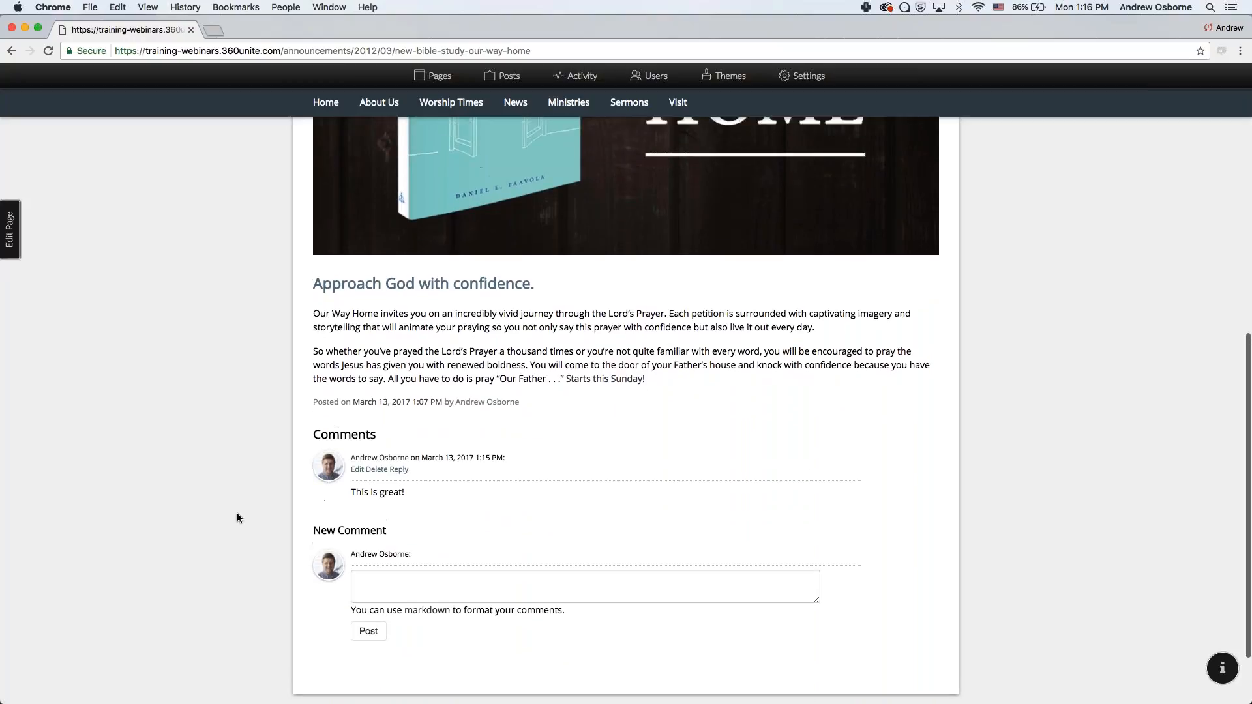
{"action": "scroll", "coordinate": [236, 513], "scroll_direction": "down", "scroll_amount": 1}
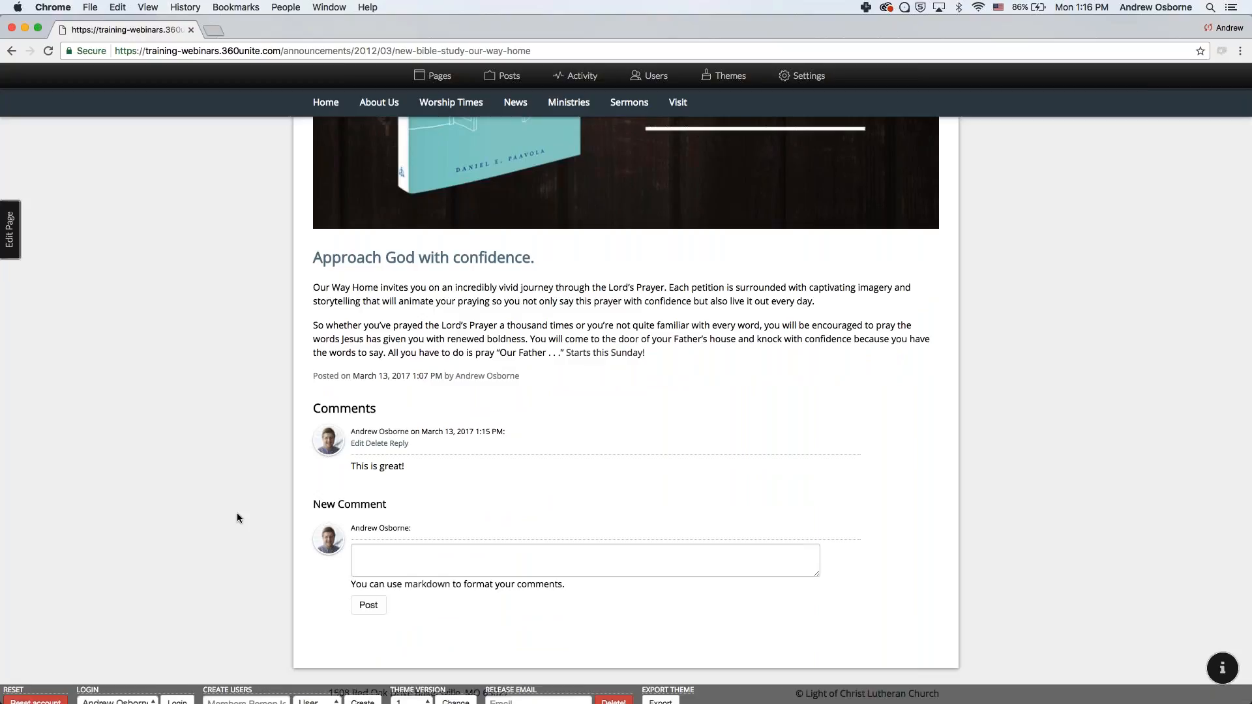
- Log in as another member from the toolbar Login dropdown, then return to the post's New Comment box
{"action": "left_click", "coordinate": [130, 696]}
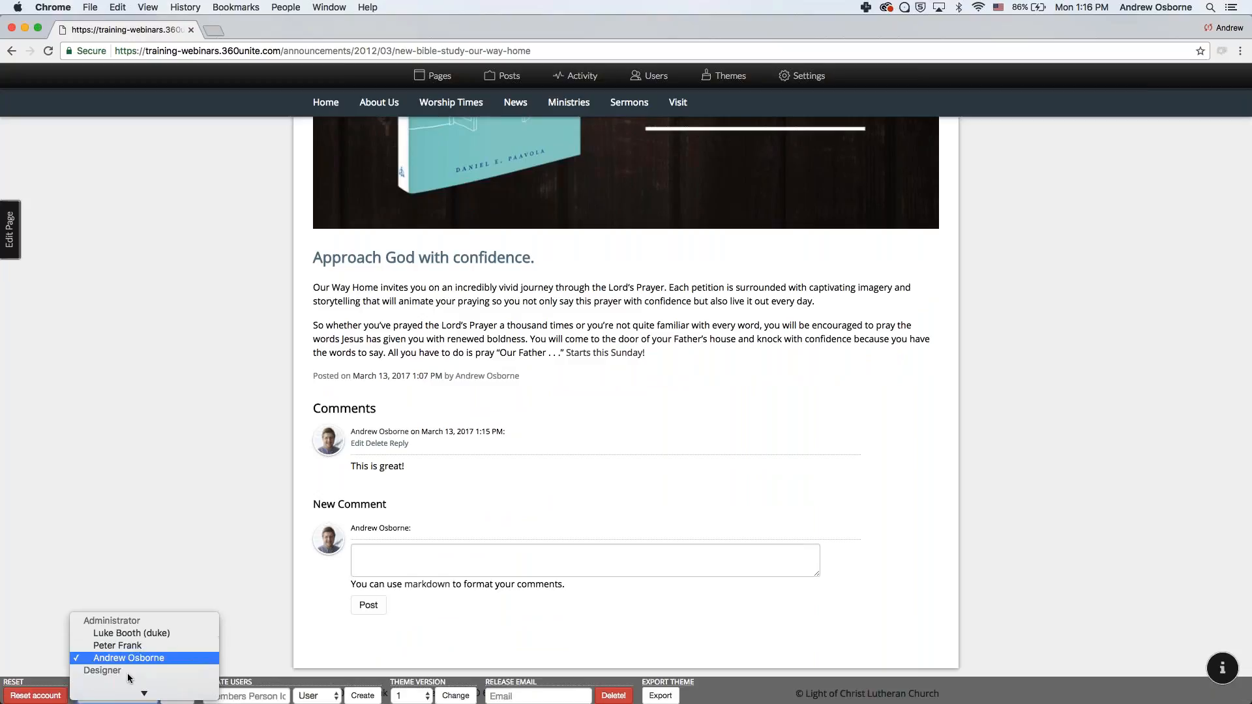
{"action": "scroll", "coordinate": [127, 673], "scroll_direction": "down", "scroll_amount": 3}
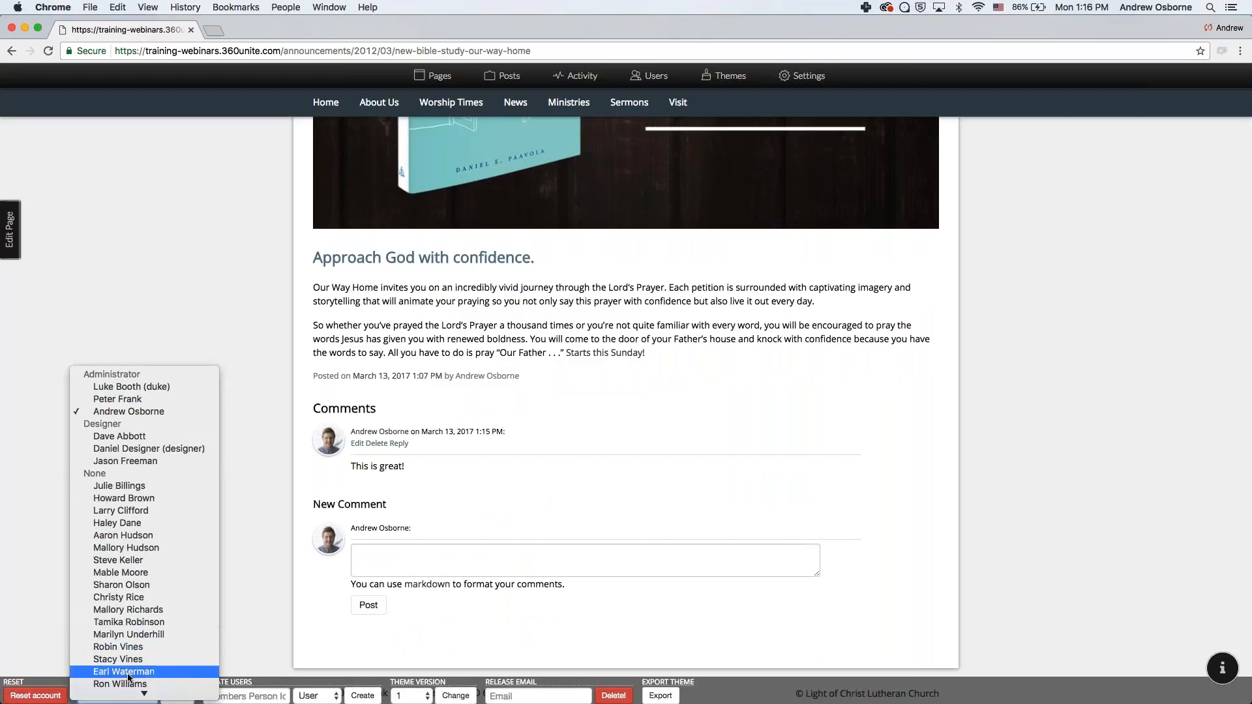
{"action": "left_click", "coordinate": [120, 560]}
{"action": "left_click", "coordinate": [176, 695]}
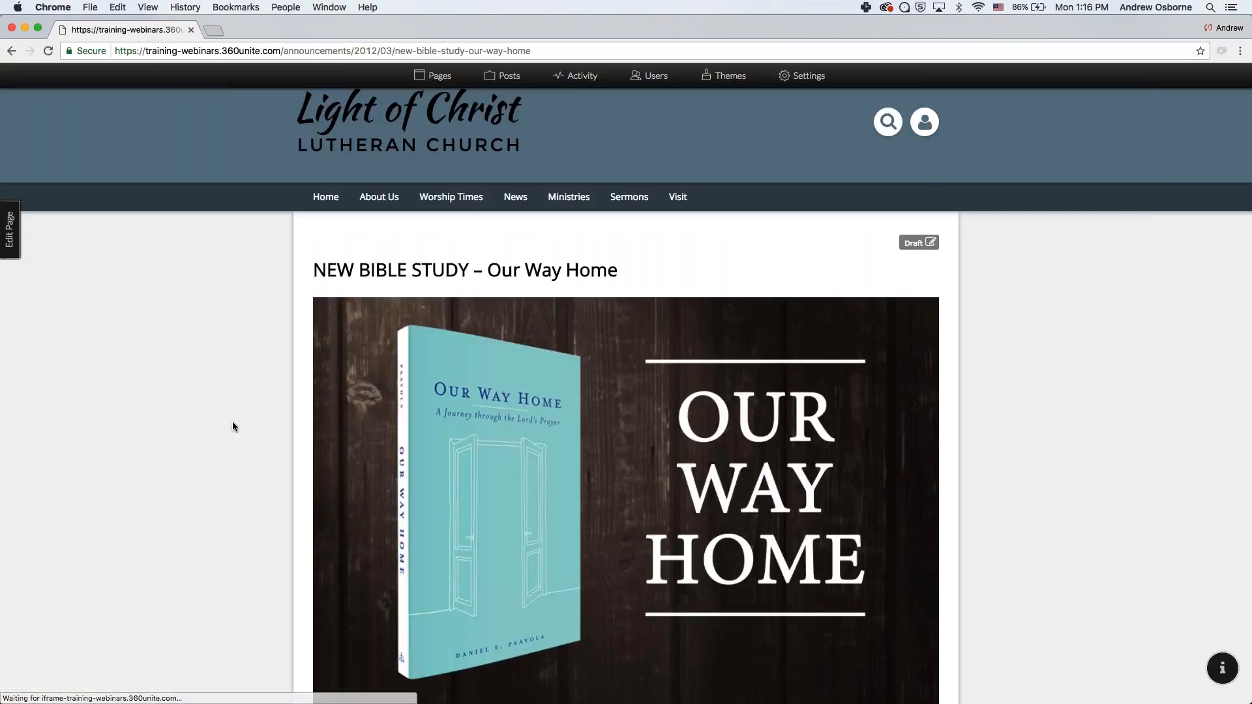
{"action": "scroll", "coordinate": [232, 424], "scroll_direction": "down", "scroll_amount": 6}
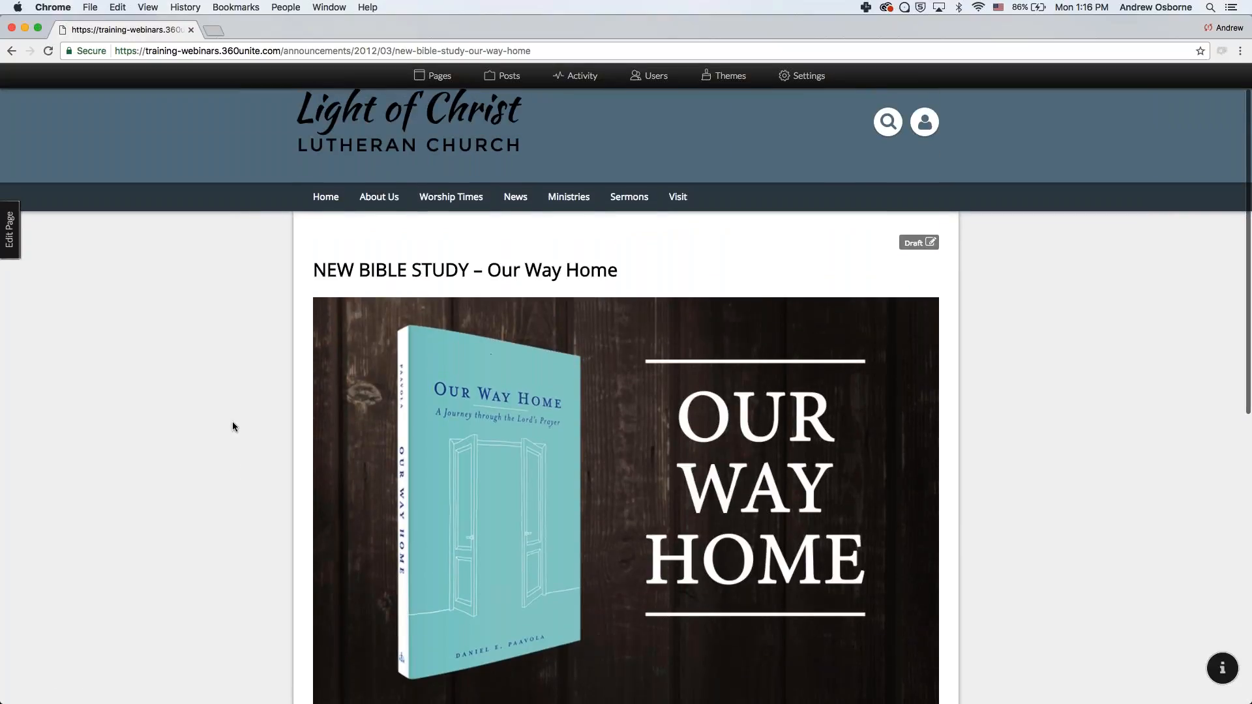
{"action": "scroll", "coordinate": [232, 427], "scroll_direction": "down", "scroll_amount": 2}
{"action": "left_click", "coordinate": [383, 547]}
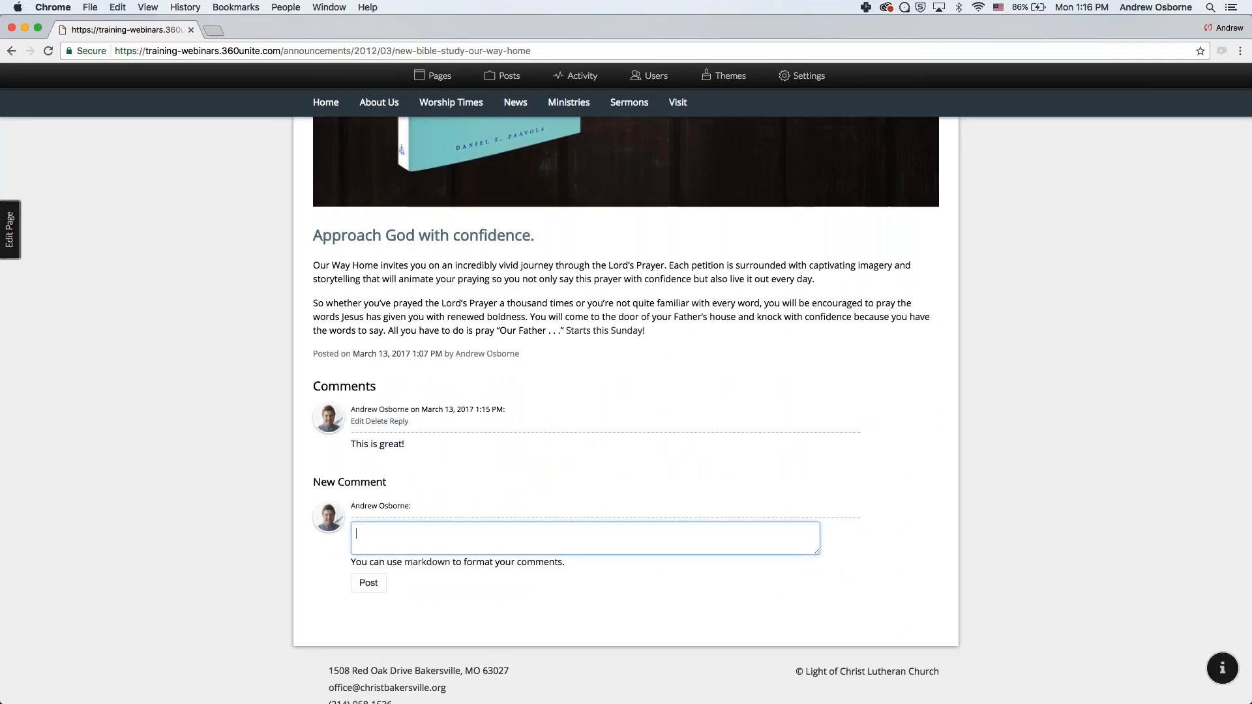
{"action": "scroll", "coordinate": [835, 221], "scroll_direction": "up", "scroll_amount": 8}
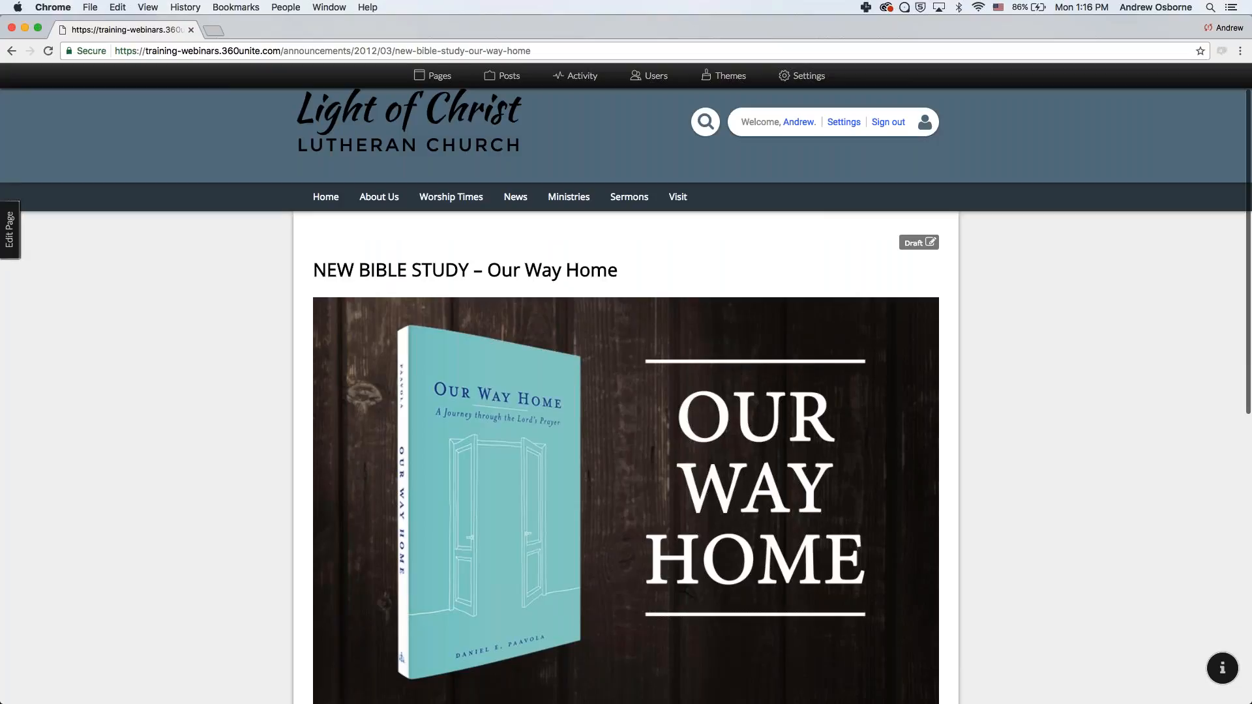
- Sign out, log in as a User-role member, and open News > Announcements, which lists no posts
{"action": "left_click", "coordinate": [893, 123]}
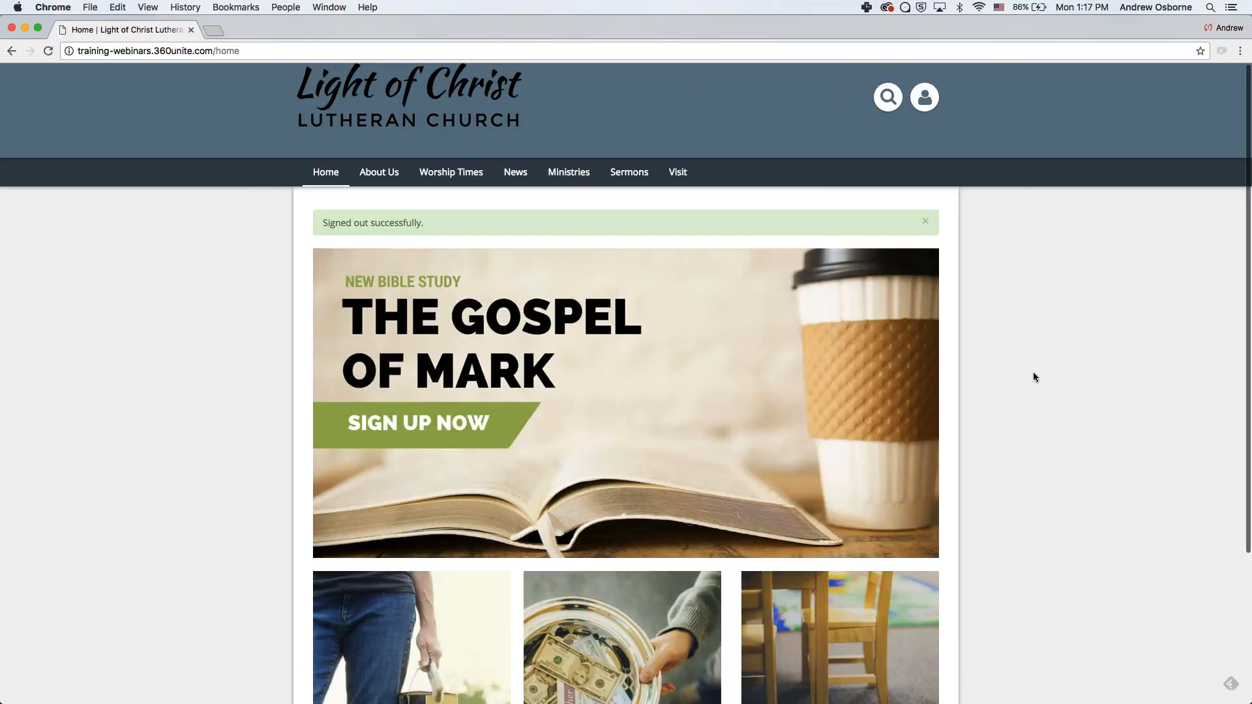
{"action": "scroll", "coordinate": [1033, 377], "scroll_direction": "down", "scroll_amount": 1}
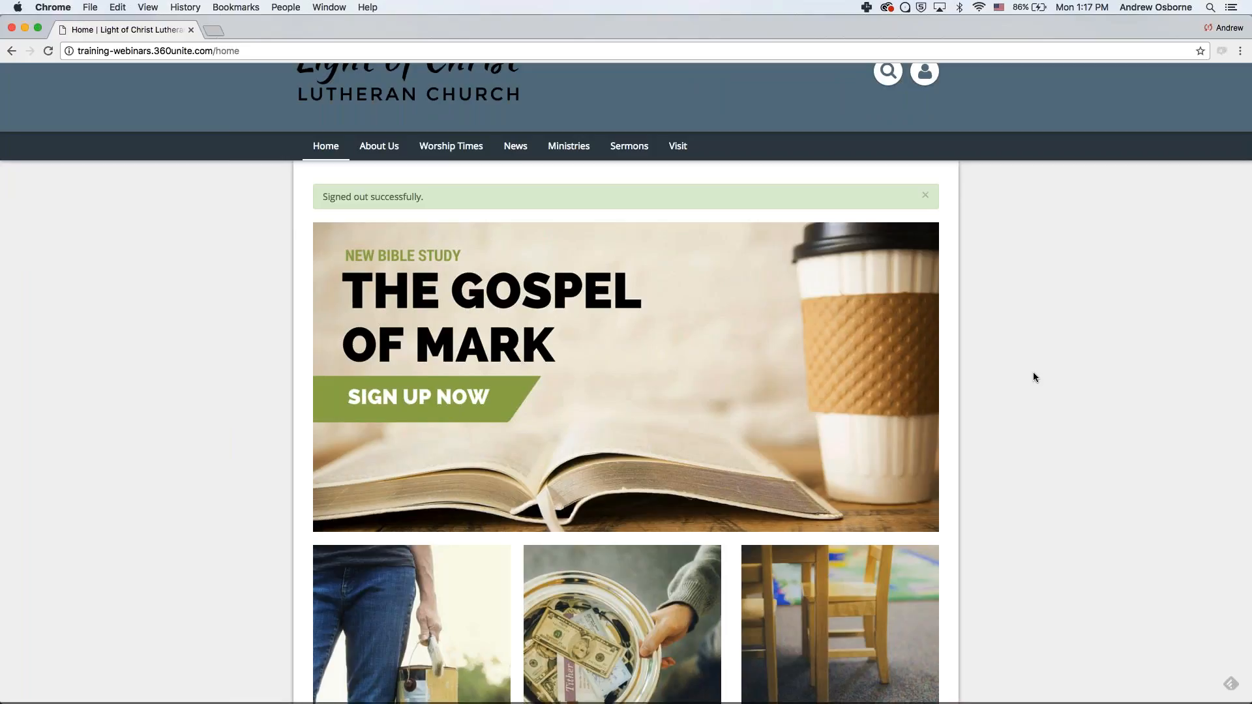
{"action": "left_click", "coordinate": [118, 695]}
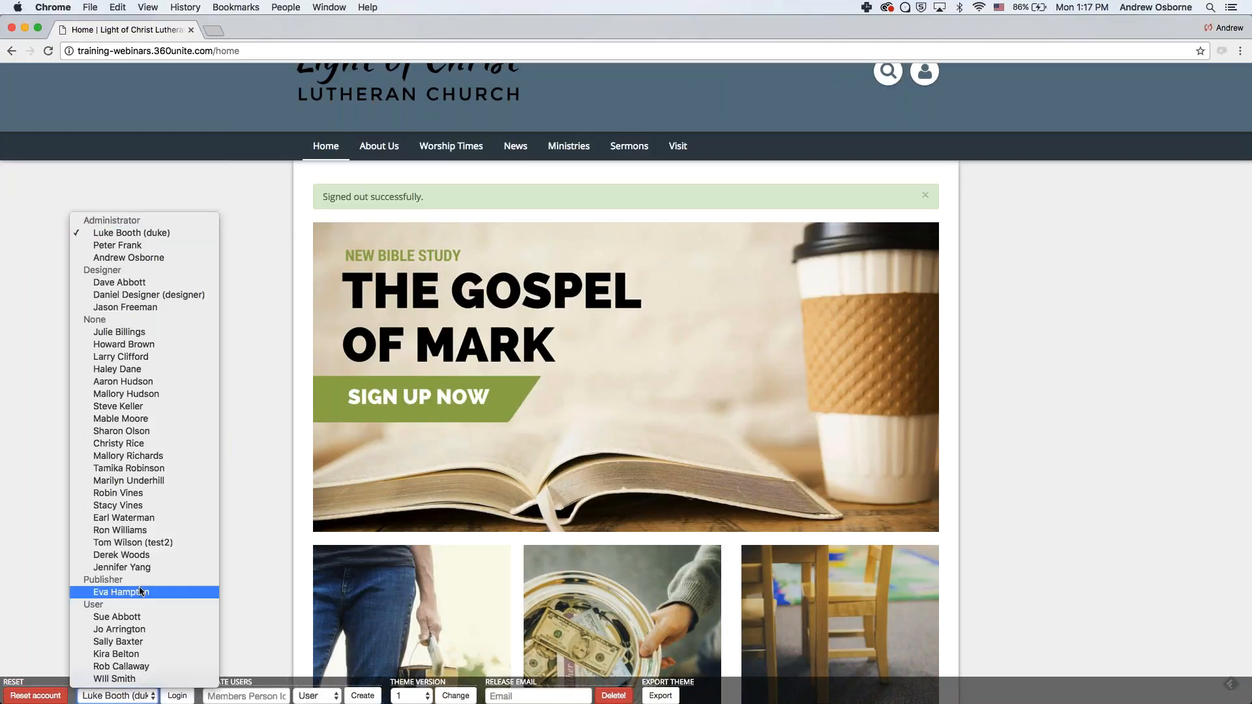
{"action": "left_click", "coordinate": [118, 616]}
{"action": "left_click", "coordinate": [178, 696]}
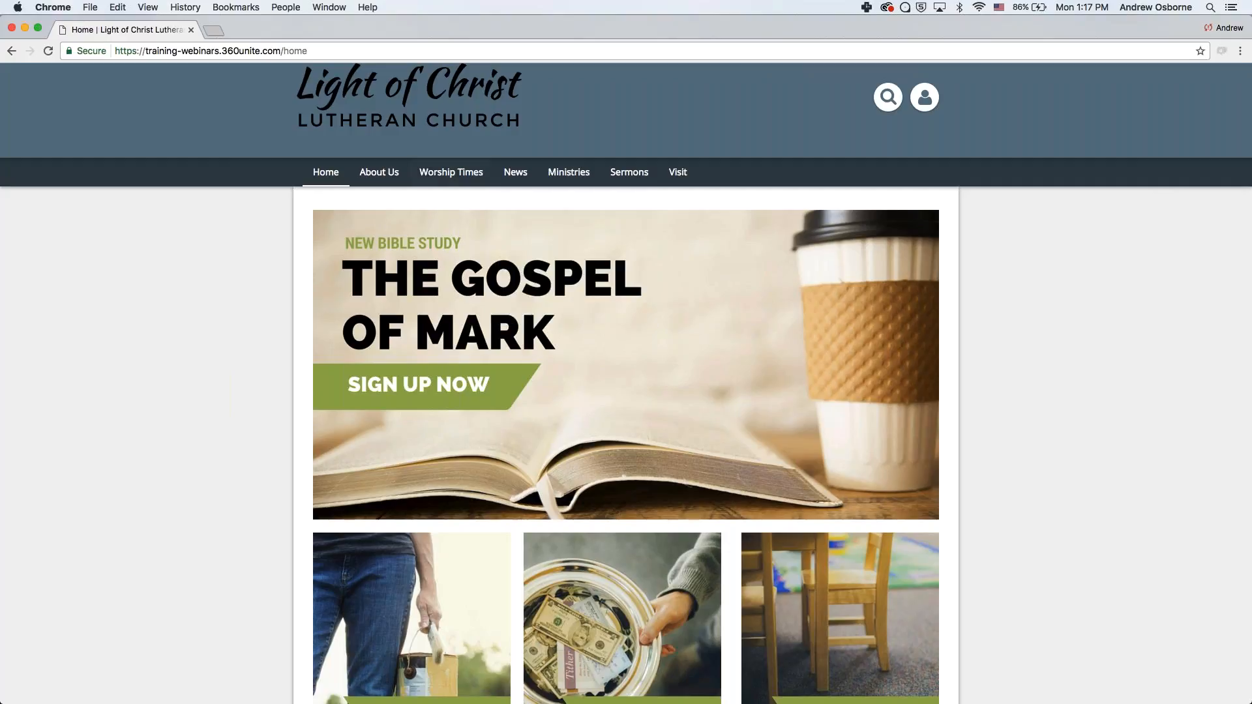
{"action": "mouse_move", "coordinate": [516, 173]}
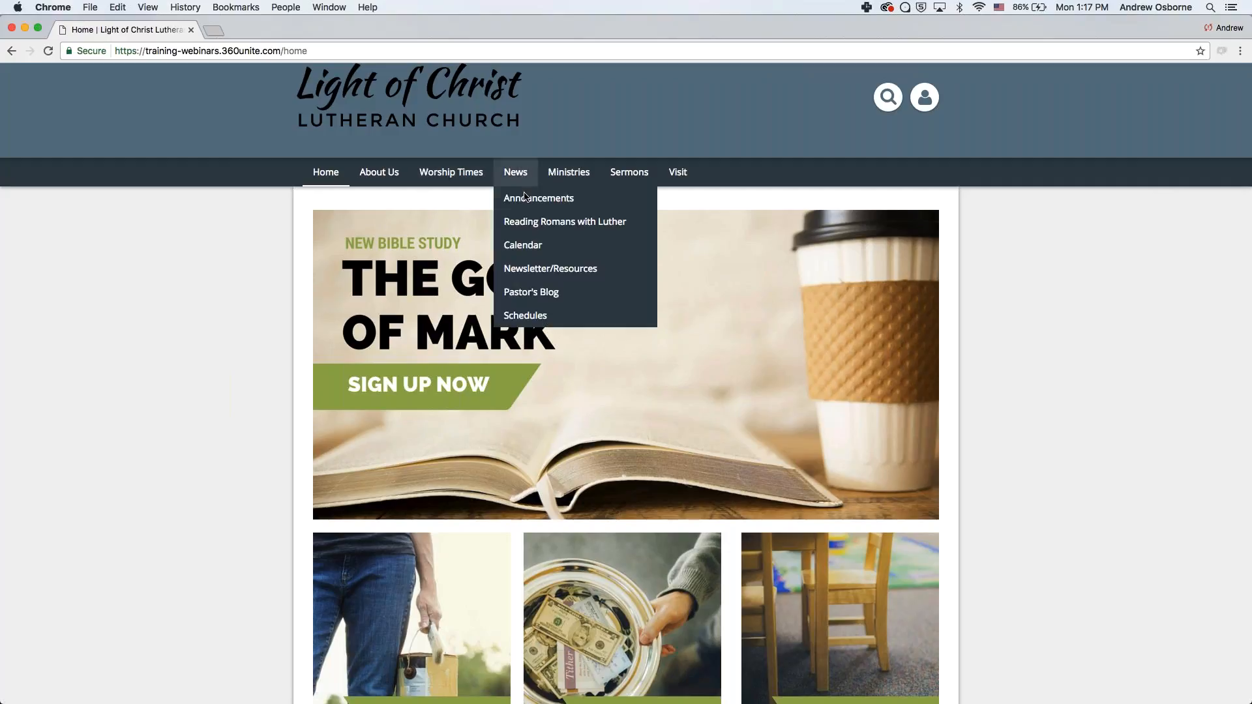
{"action": "left_click", "coordinate": [525, 198]}
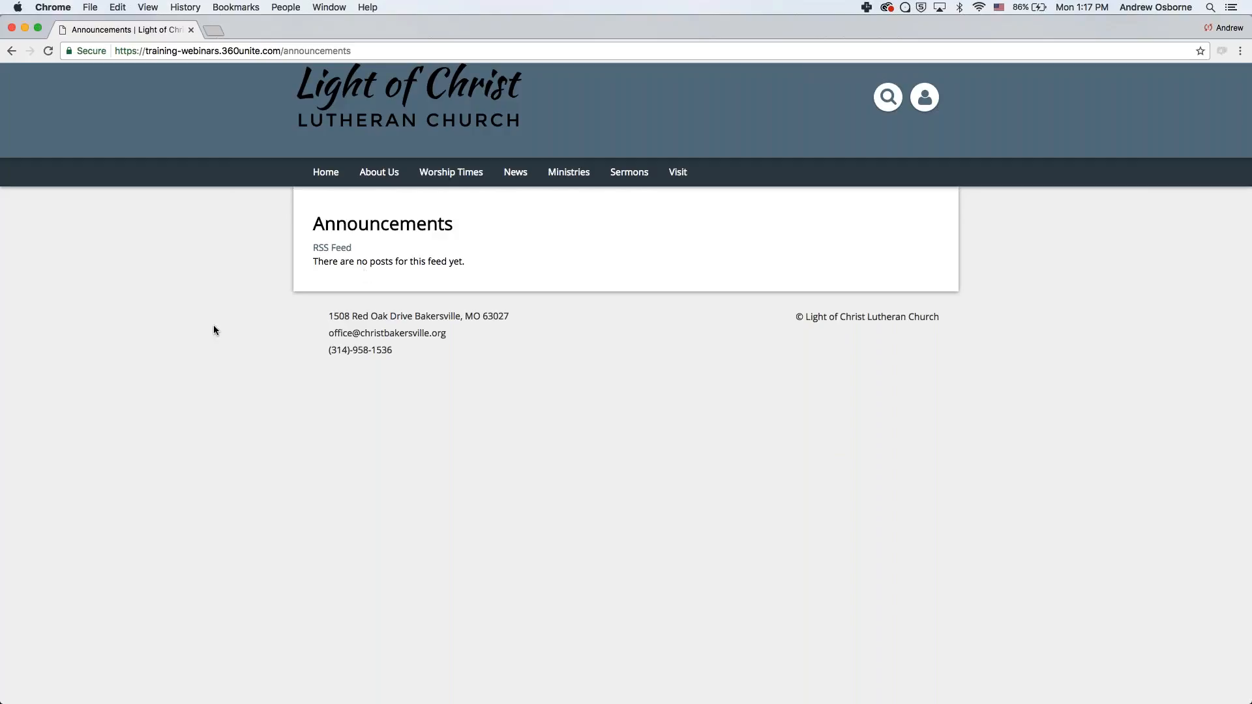
- Attempt to sign in with the saved email suggestion on the sign-in page
{"action": "left_click", "coordinate": [898, 97]}
{"action": "key", "text": "Down"}
{"action": "key", "text": "Down"}
{"action": "type", "text": "ab"}
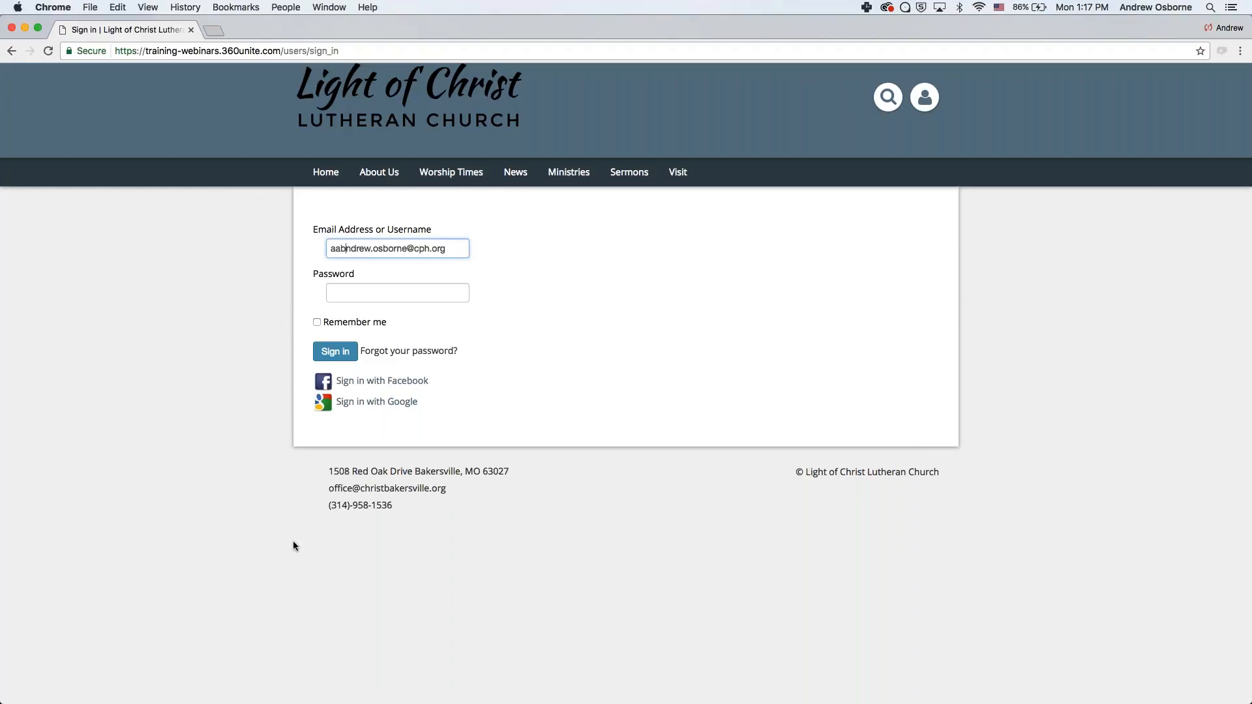
{"action": "key", "text": "Return"}
{"action": "left_click", "coordinate": [219, 483]}
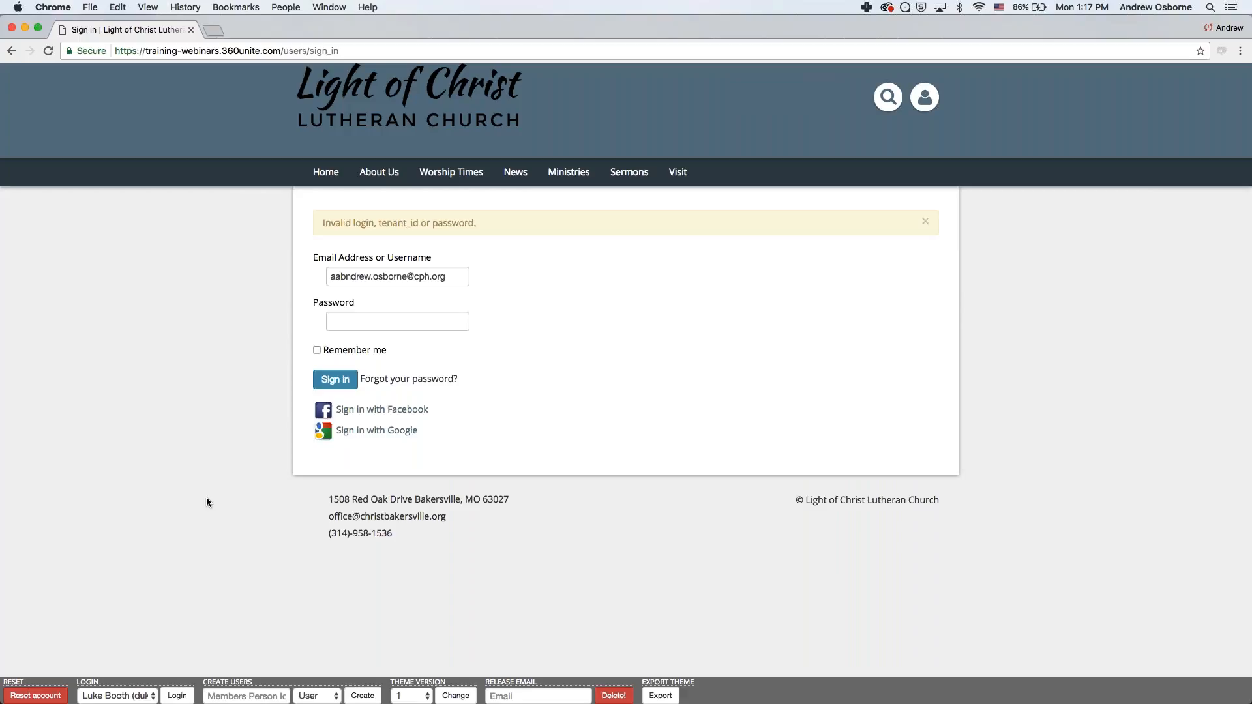
- Log in as the administrator from the toolbar Login dropdown and open News > Announcements
{"action": "left_click", "coordinate": [119, 695]}
{"action": "left_click", "coordinate": [139, 257]}
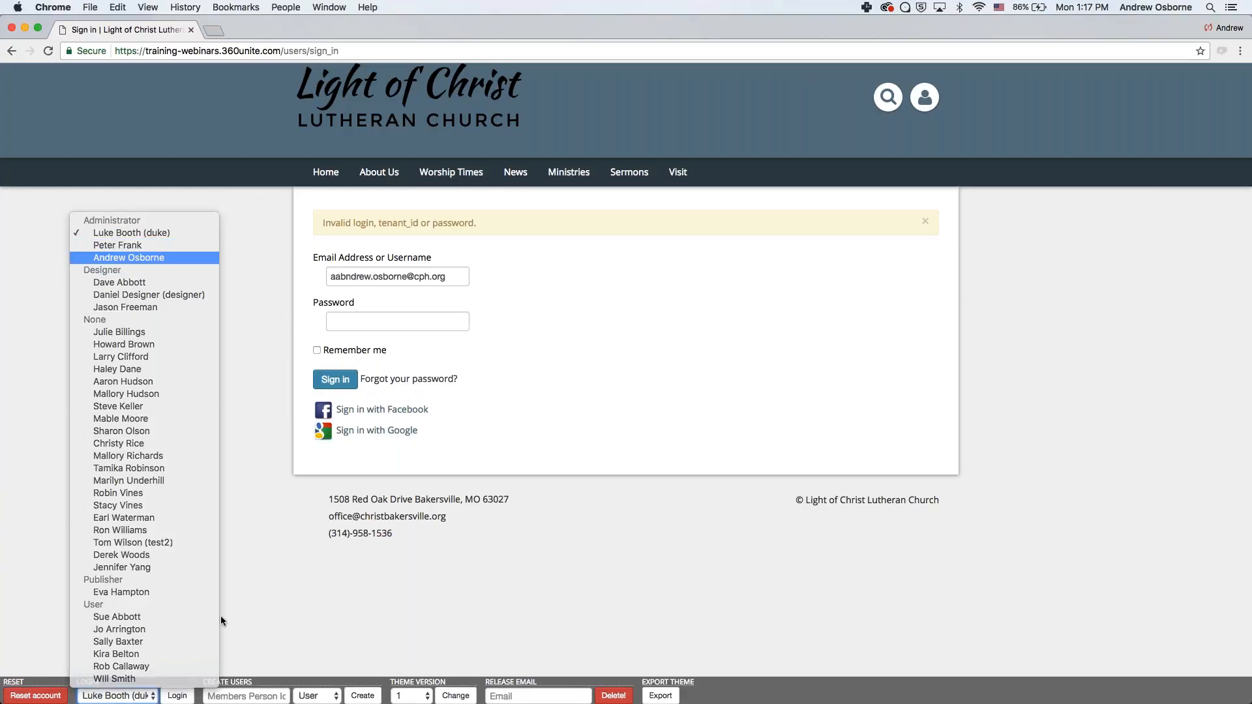
{"action": "left_click", "coordinate": [174, 698]}
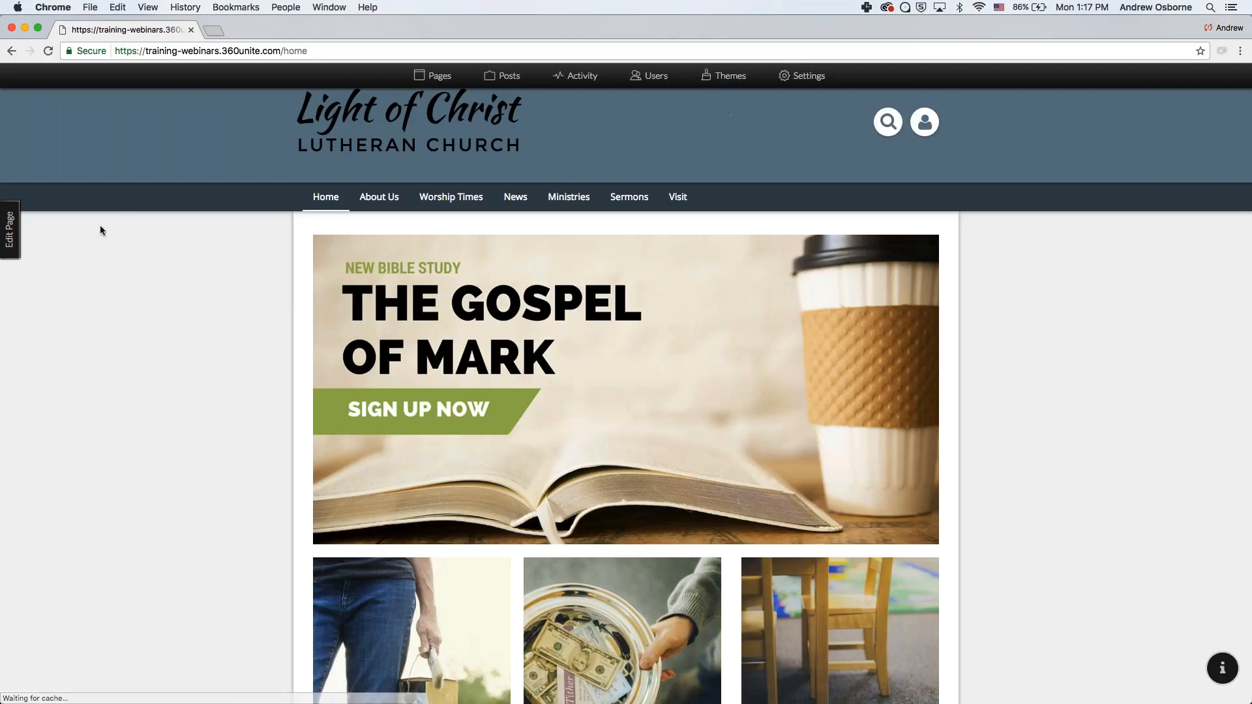
{"action": "mouse_move", "coordinate": [515, 197]}
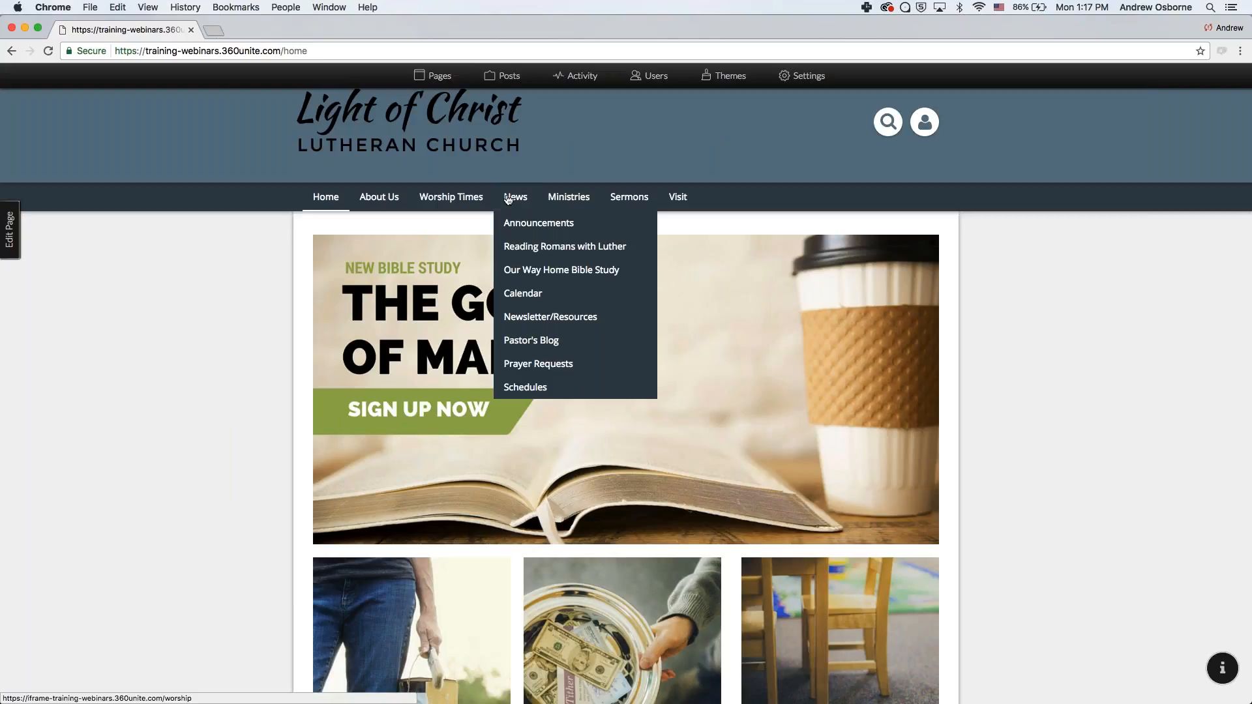
{"action": "left_click", "coordinate": [512, 227]}
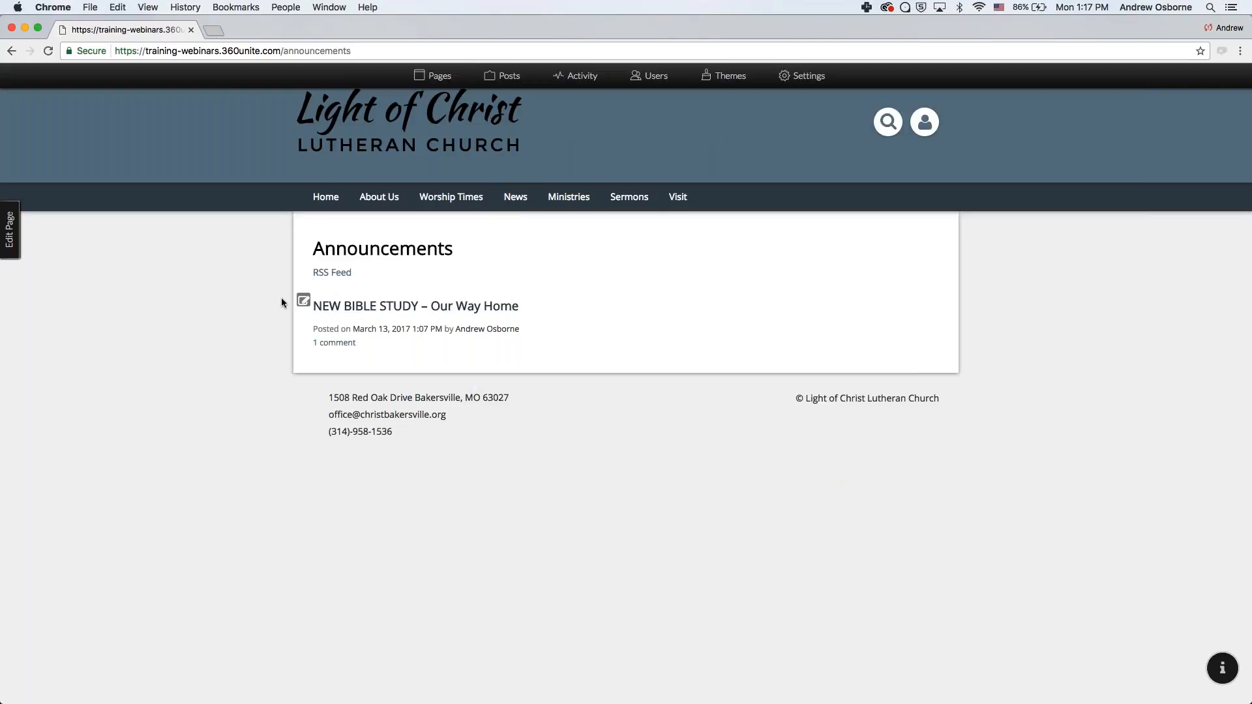
- Change the Our Way Home post's Status from Draft to Published and save it
{"action": "left_click", "coordinate": [360, 310]}
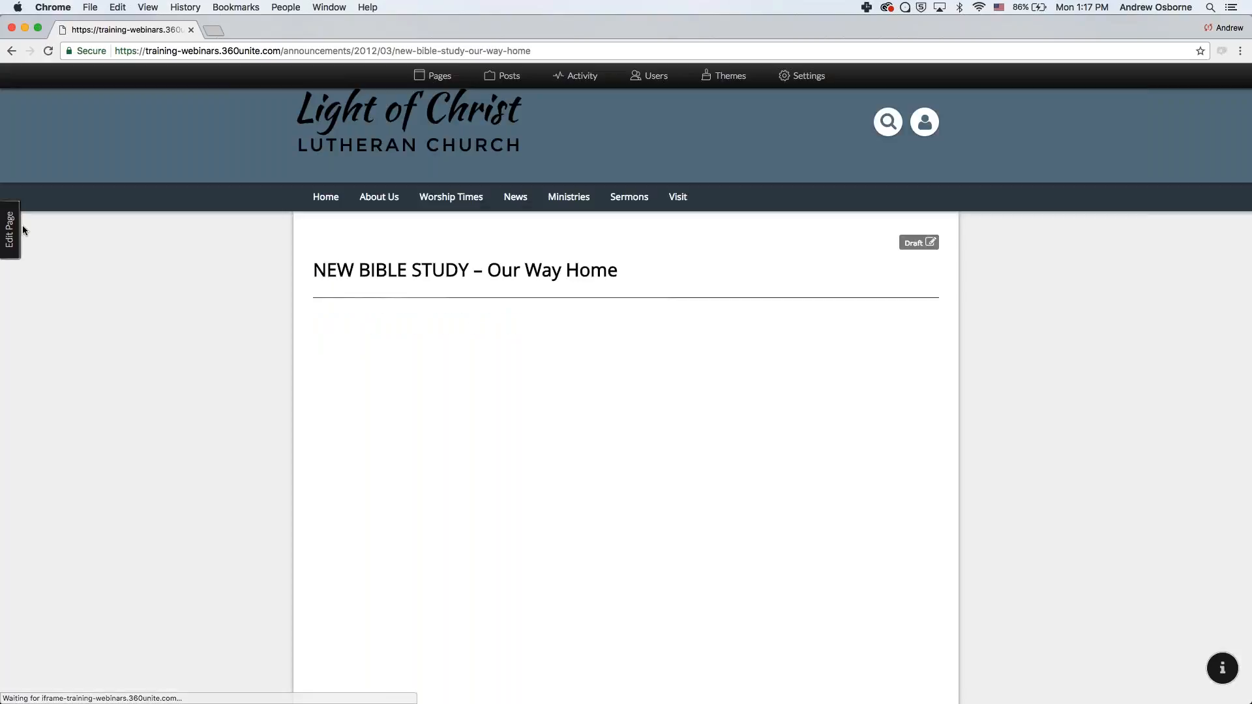
{"action": "left_click", "coordinate": [10, 232]}
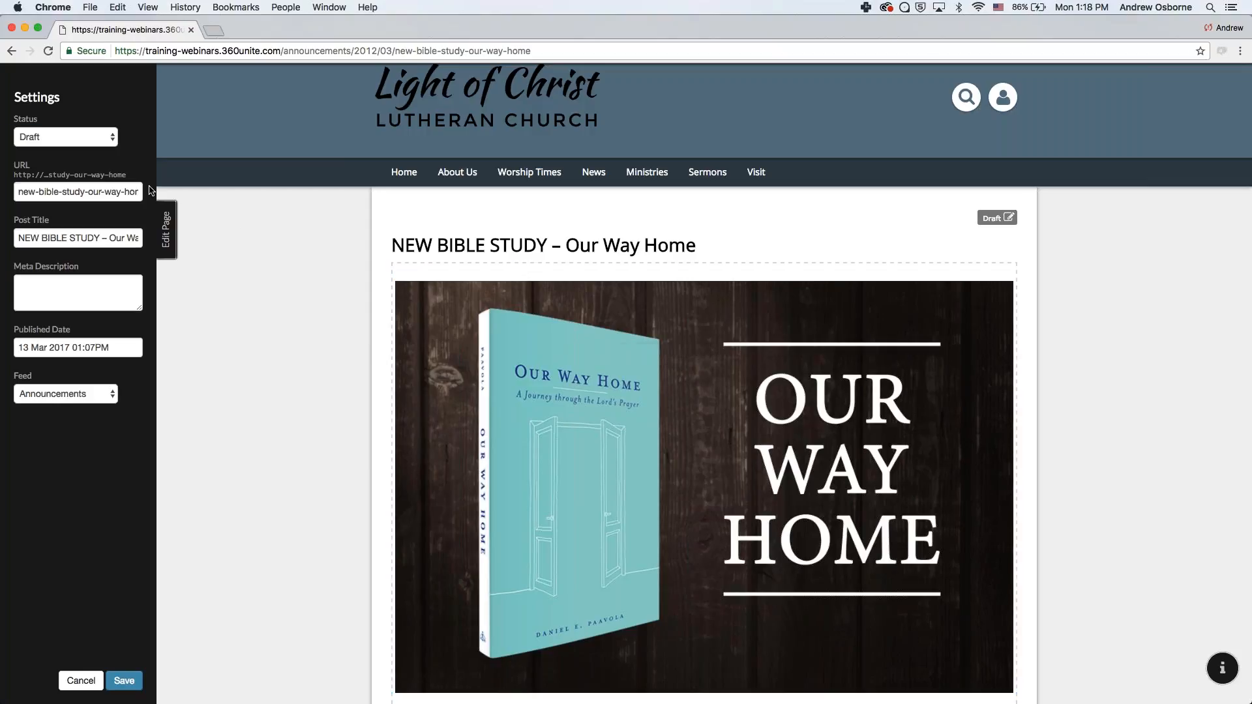
{"action": "left_click", "coordinate": [66, 137]}
{"action": "left_click", "coordinate": [72, 148]}
{"action": "left_click", "coordinate": [123, 680]}
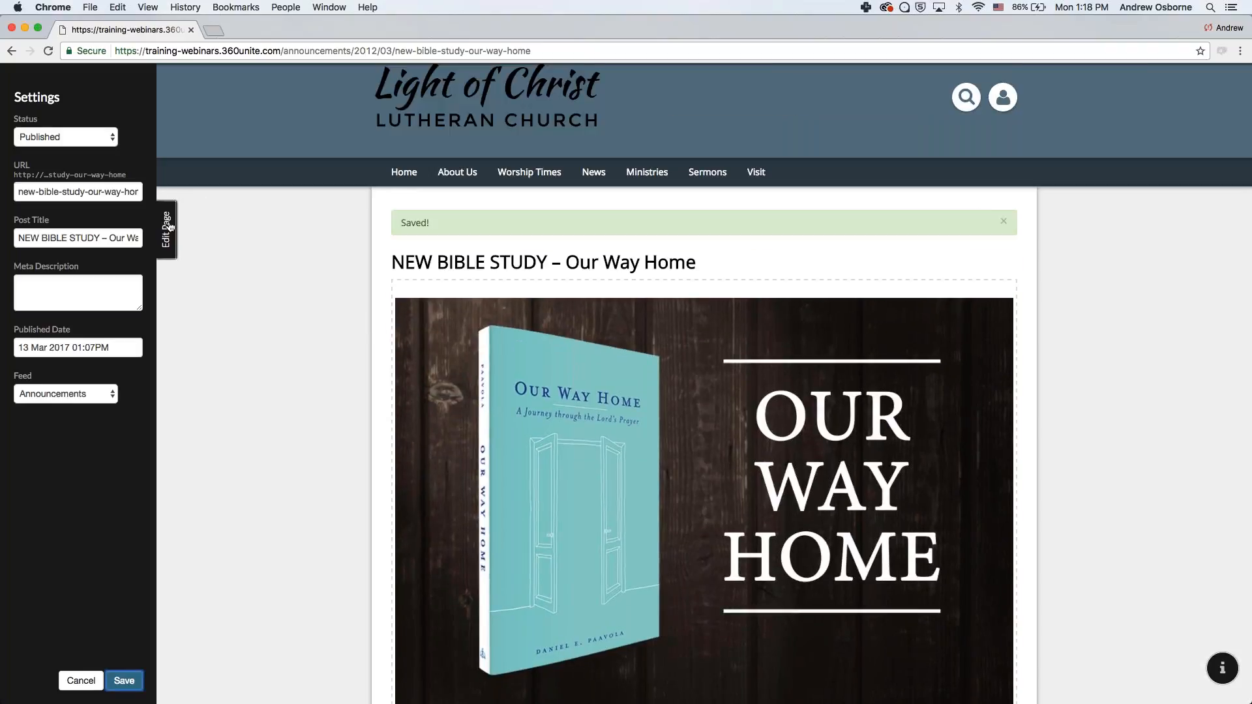
{"action": "left_click", "coordinate": [167, 228]}
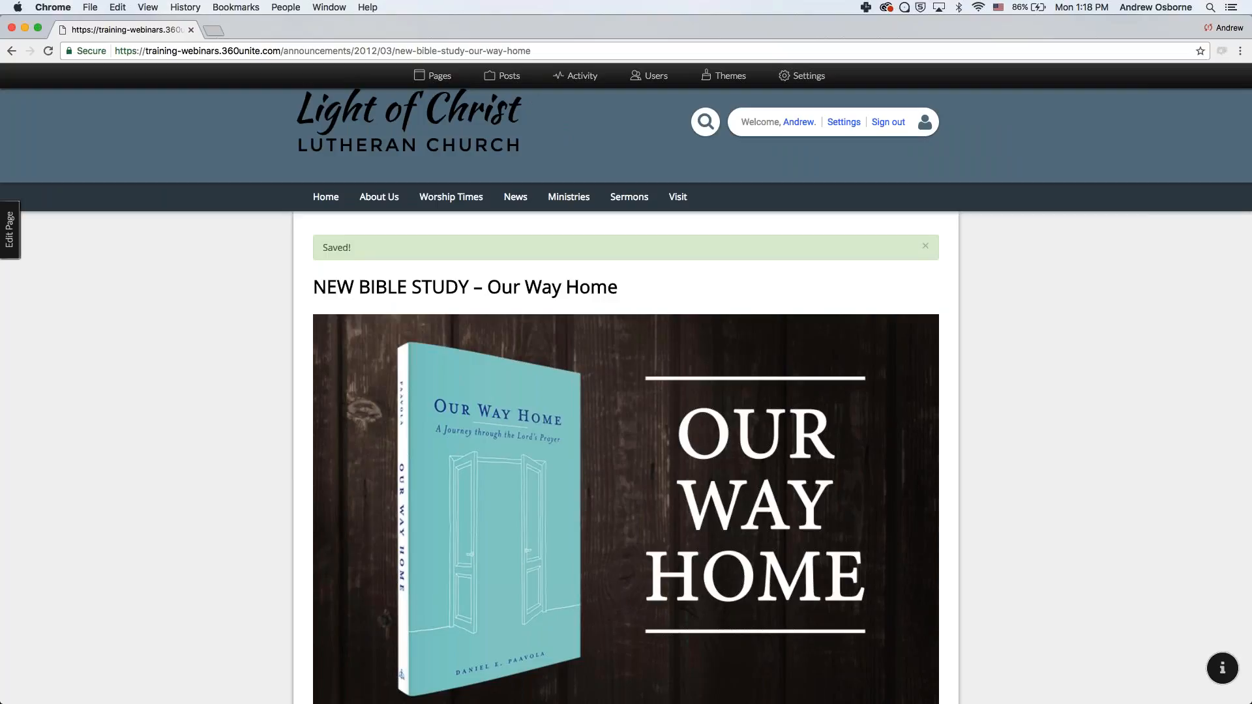
- Sign out the administrator and log in as a User-role member via the toolbar Login dropdown
{"action": "left_click", "coordinate": [890, 120]}
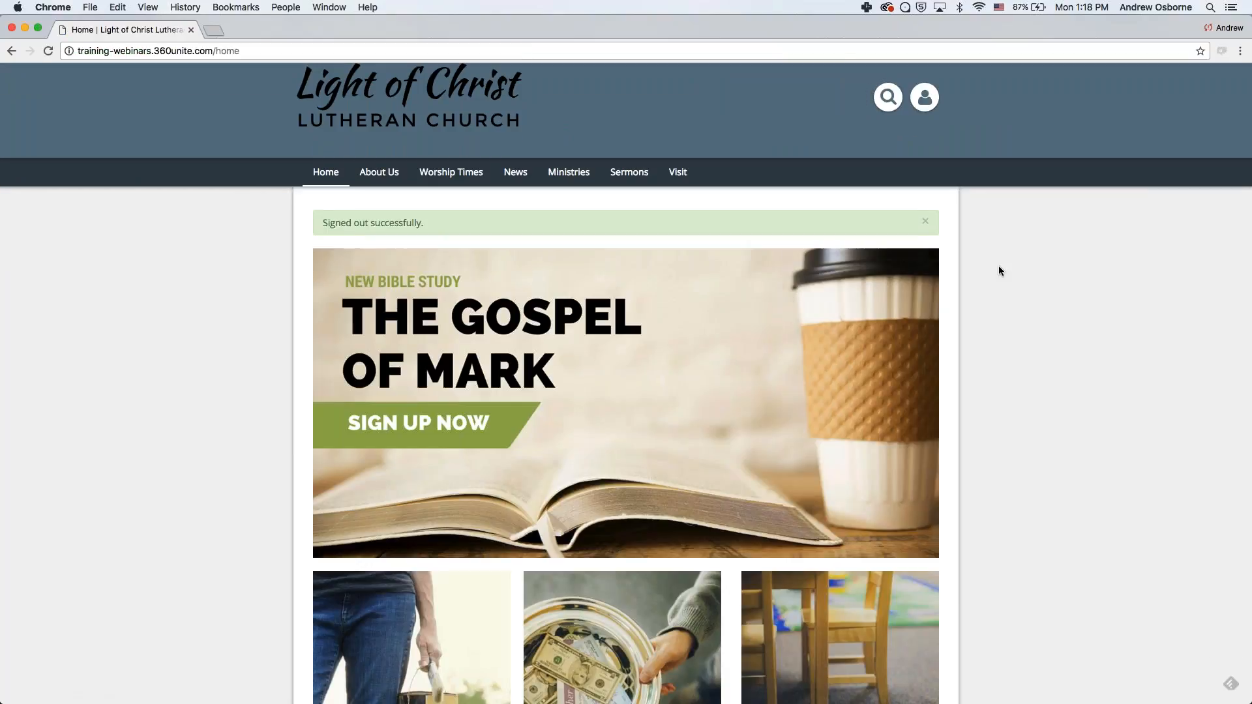
{"action": "scroll", "coordinate": [999, 265], "scroll_direction": "down", "scroll_amount": 1}
{"action": "scroll", "coordinate": [999, 265], "scroll_direction": "down", "scroll_amount": 1}
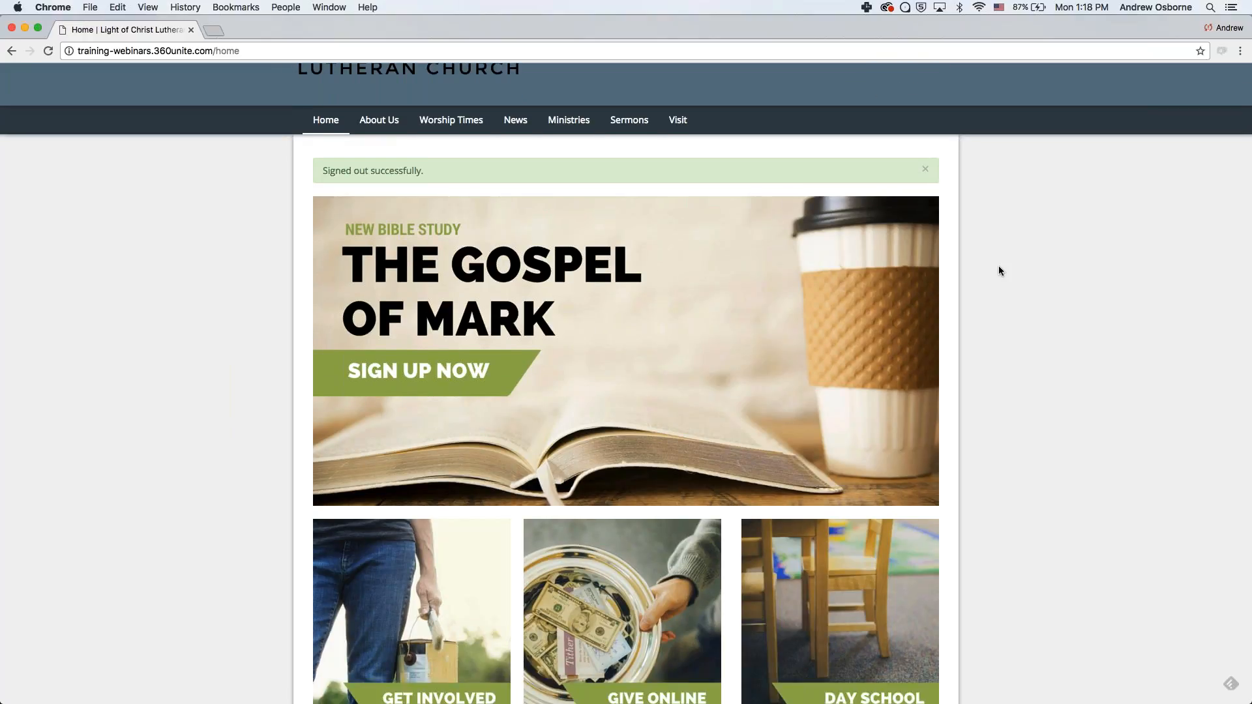
{"action": "scroll", "coordinate": [985, 325], "scroll_direction": "up", "scroll_amount": 1}
{"action": "scroll", "coordinate": [985, 324], "scroll_direction": "down", "scroll_amount": 1}
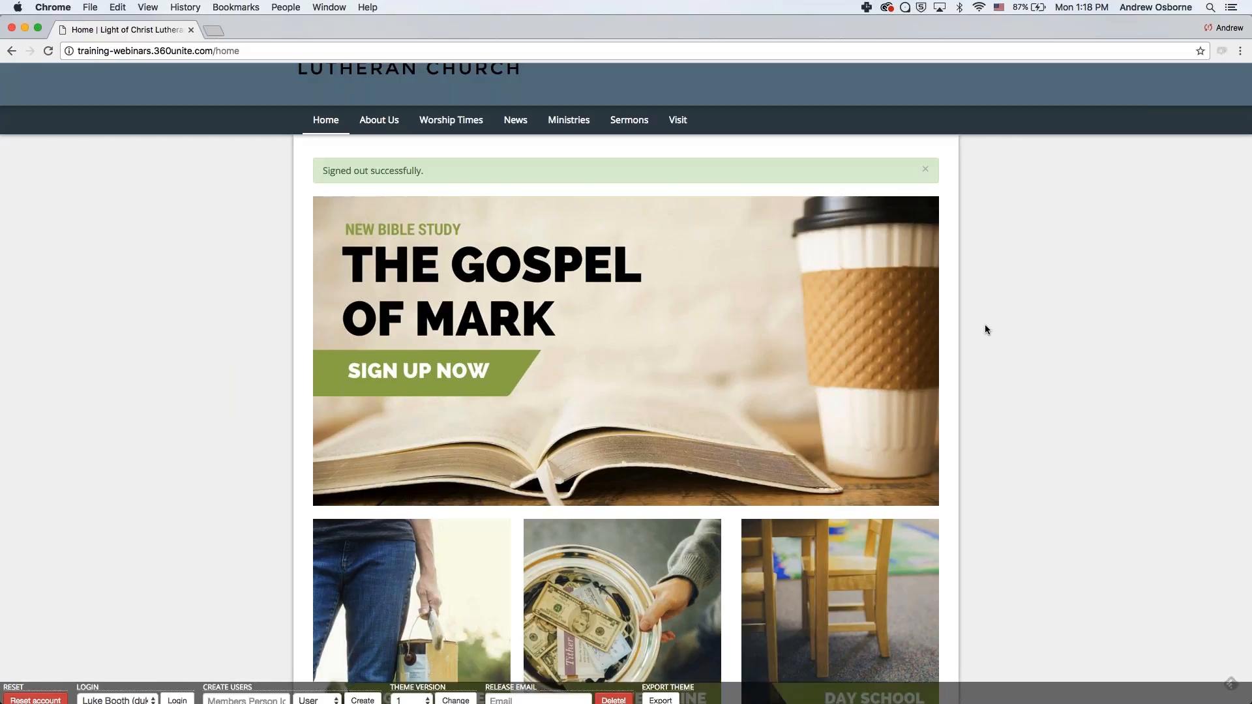
{"action": "left_click", "coordinate": [118, 695]}
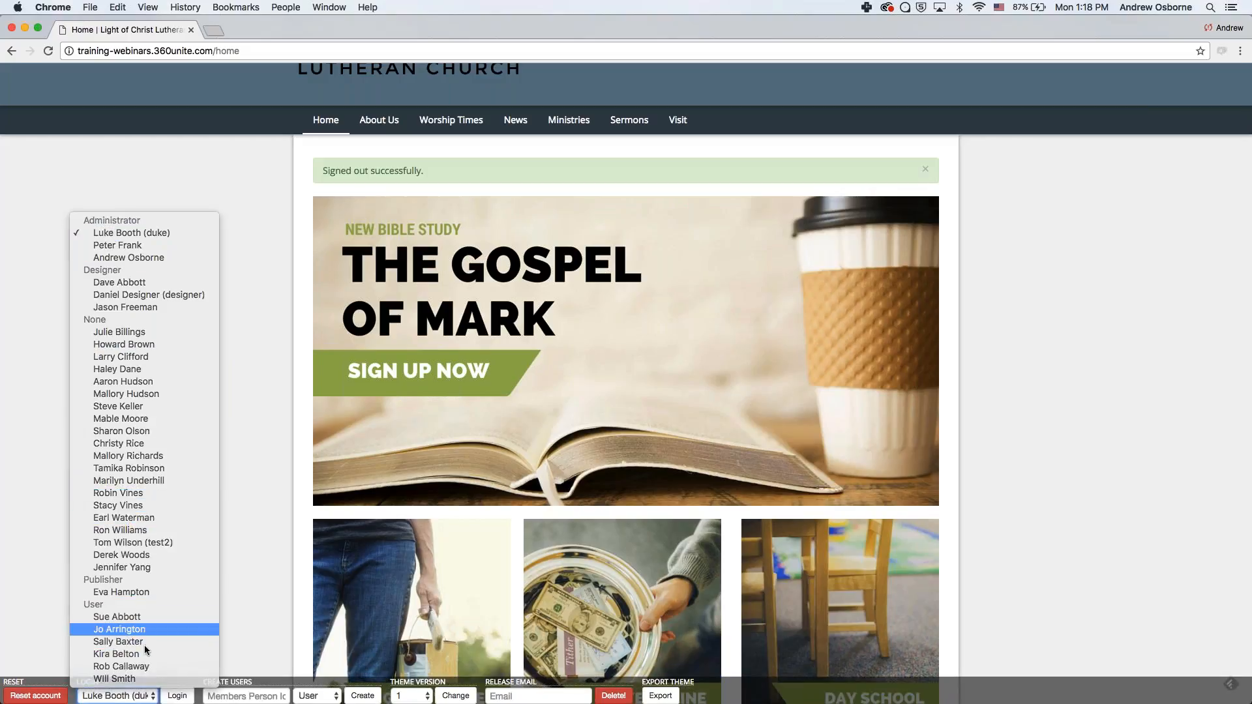
{"action": "left_click", "coordinate": [131, 630]}
{"action": "left_click", "coordinate": [177, 696]}
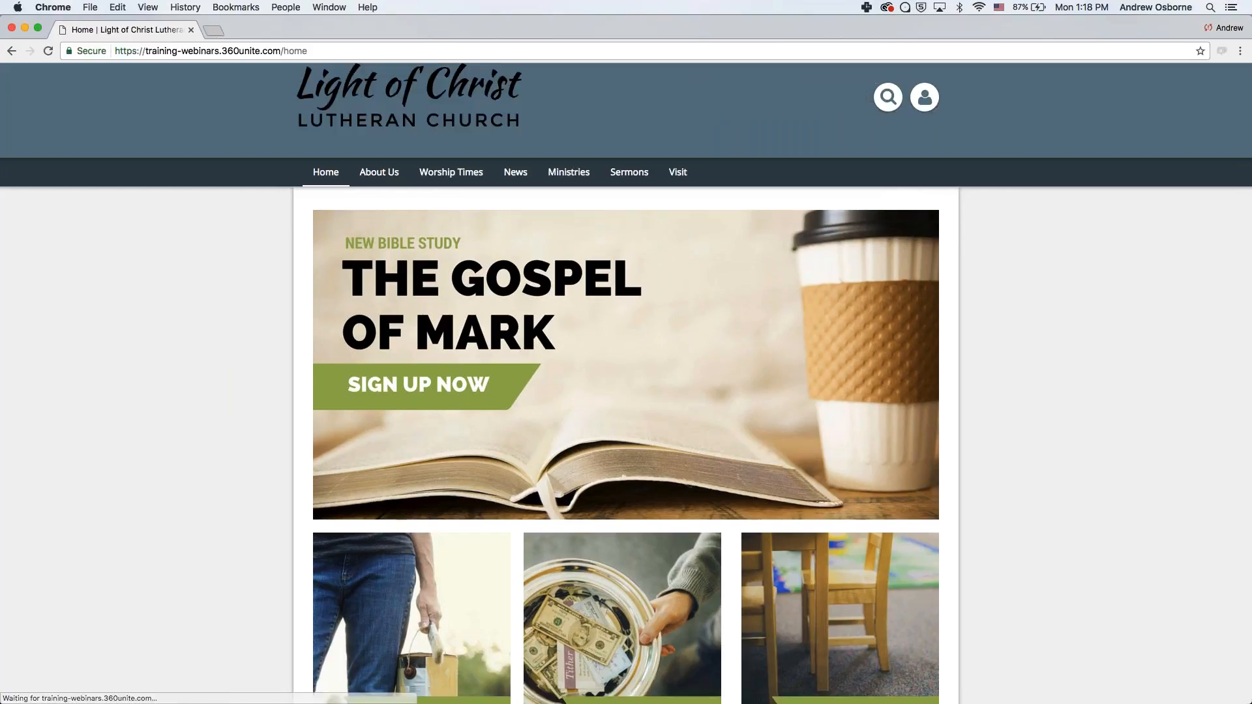
- Open the NEW BIBLE STUDY – Our Way Home post from News > Announcements
{"action": "mouse_move", "coordinate": [515, 172]}
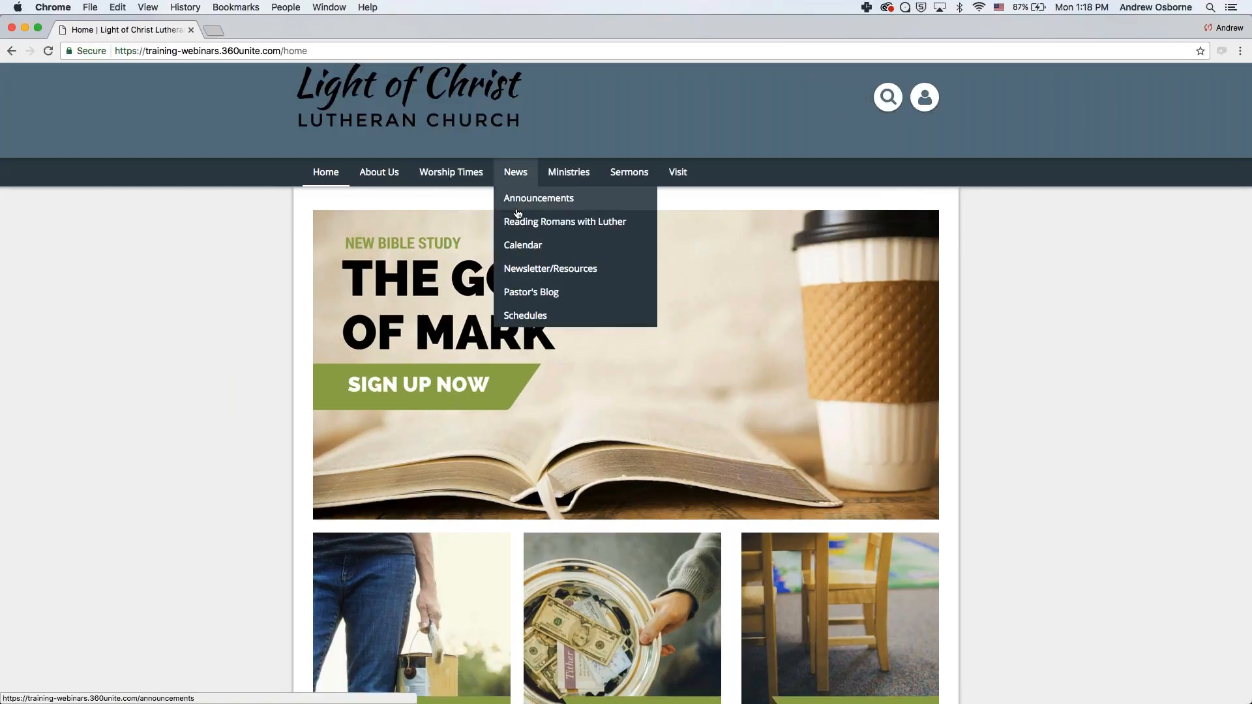
{"action": "left_click", "coordinate": [532, 199]}
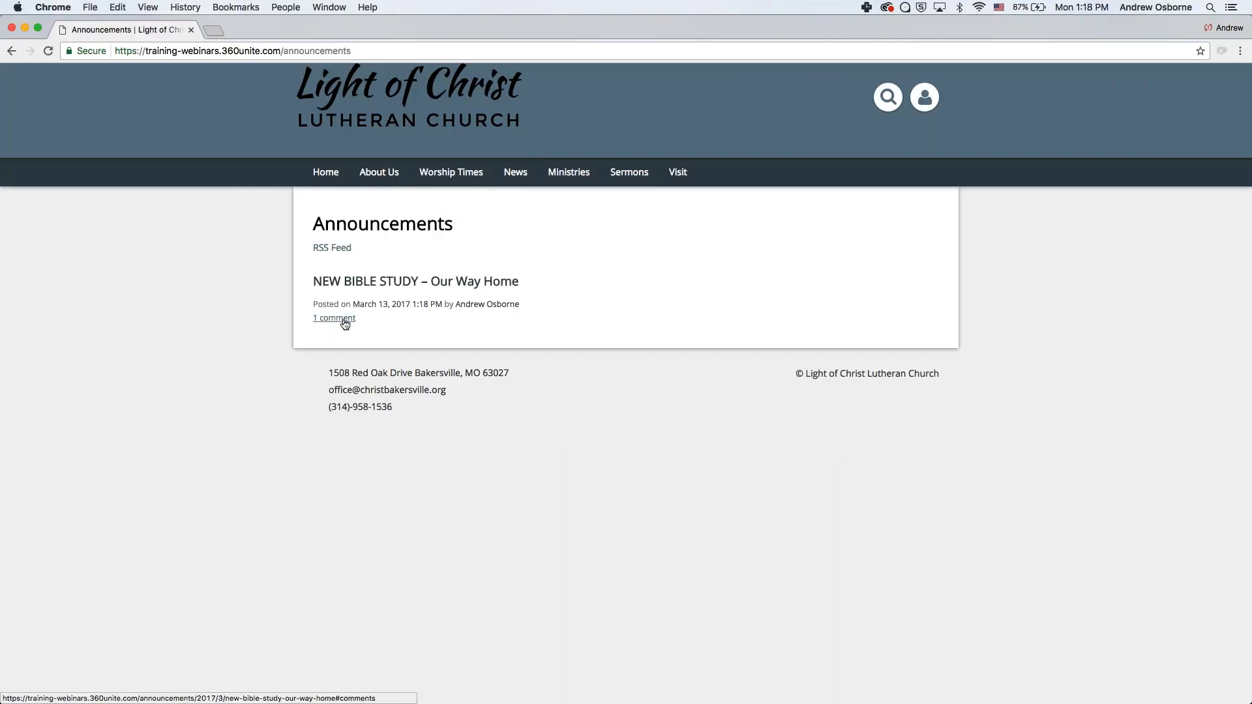
{"action": "left_click", "coordinate": [424, 284]}
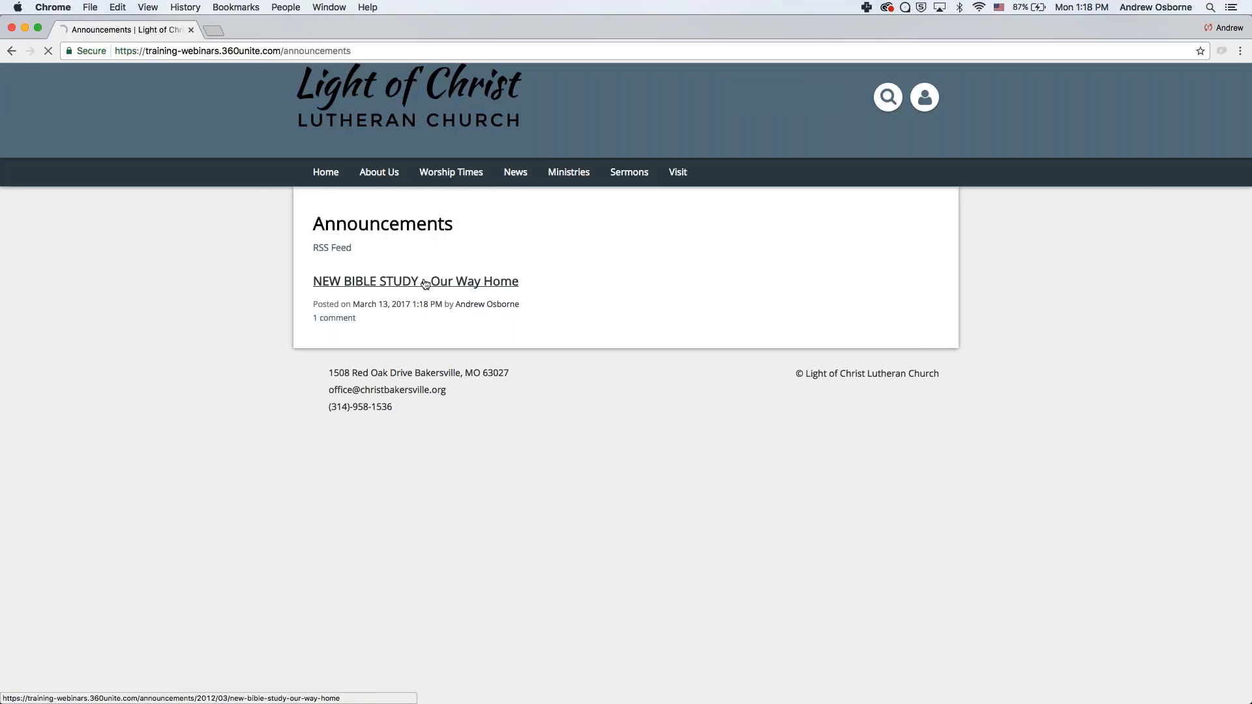
{"action": "scroll", "coordinate": [471, 361], "scroll_direction": "down", "scroll_amount": 5}
{"action": "scroll", "coordinate": [471, 361], "scroll_direction": "down", "scroll_amount": 5}
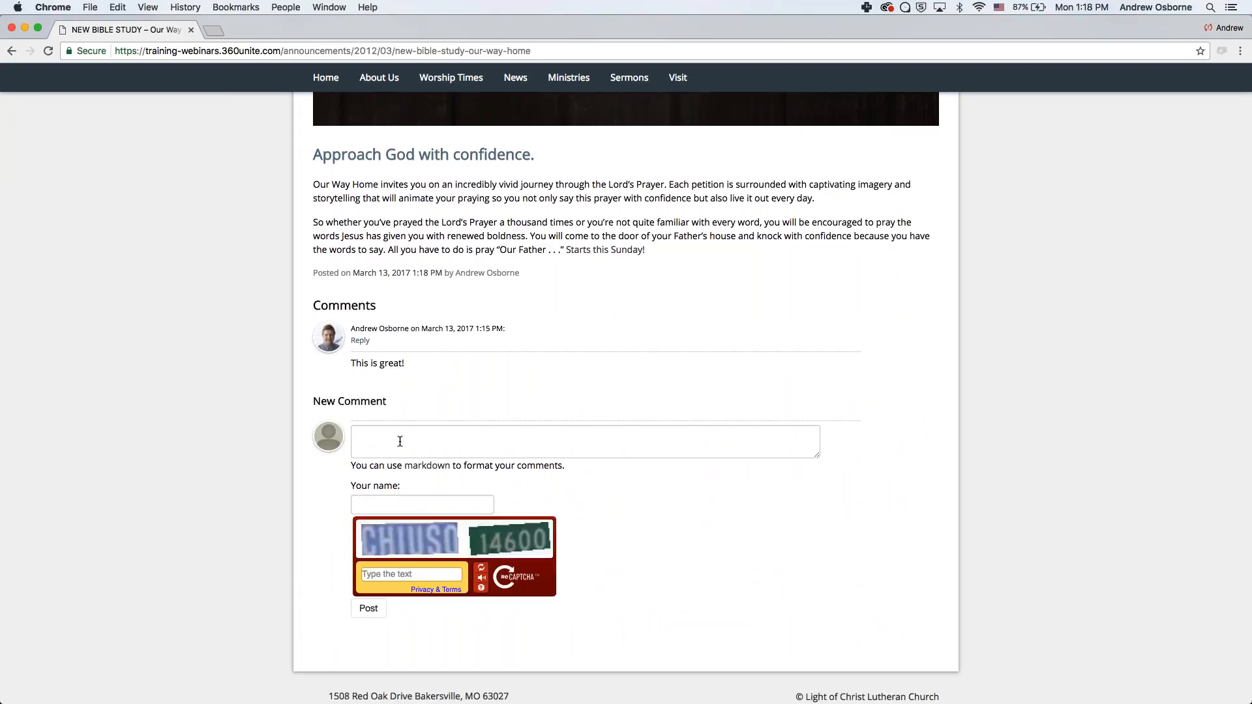
- Post the comment 'Your right!' with a commenter name and the captcha text
{"action": "left_click", "coordinate": [388, 437]}
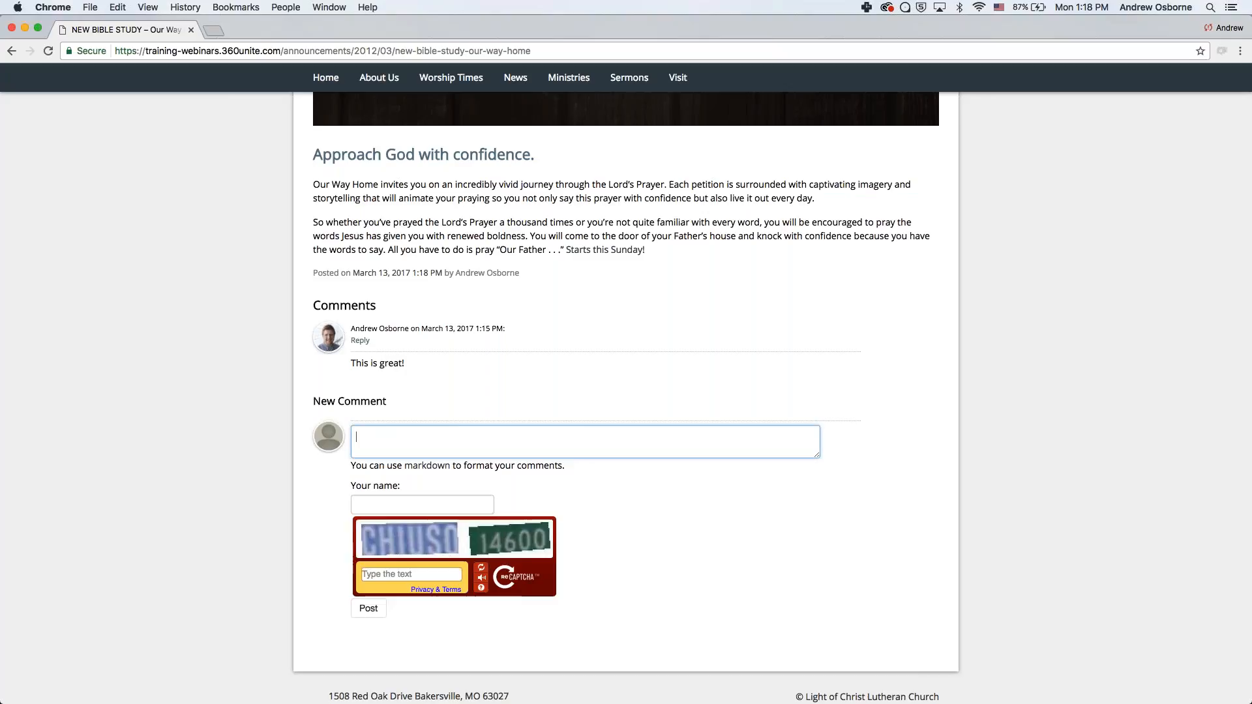
{"action": "type", "text": "Your right!"}
{"action": "left_click", "coordinate": [397, 507]}
{"action": "type", "text": "Jo"}
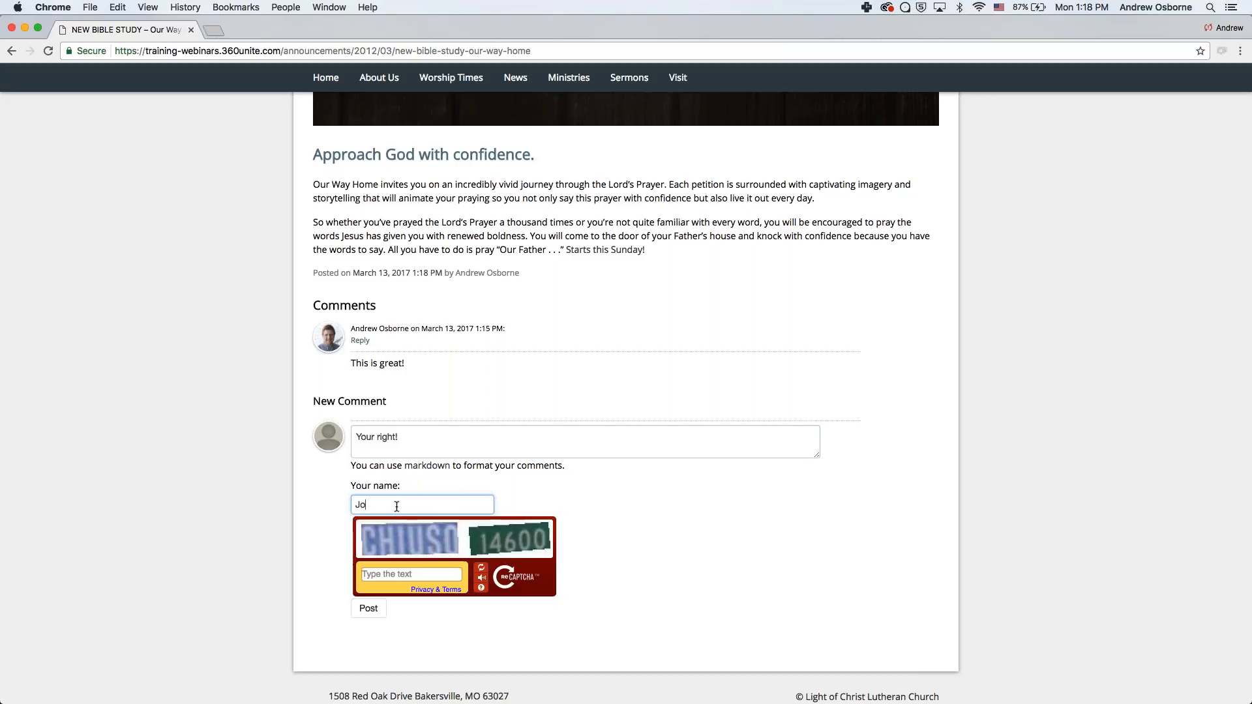
{"action": "key", "text": "Tab"}
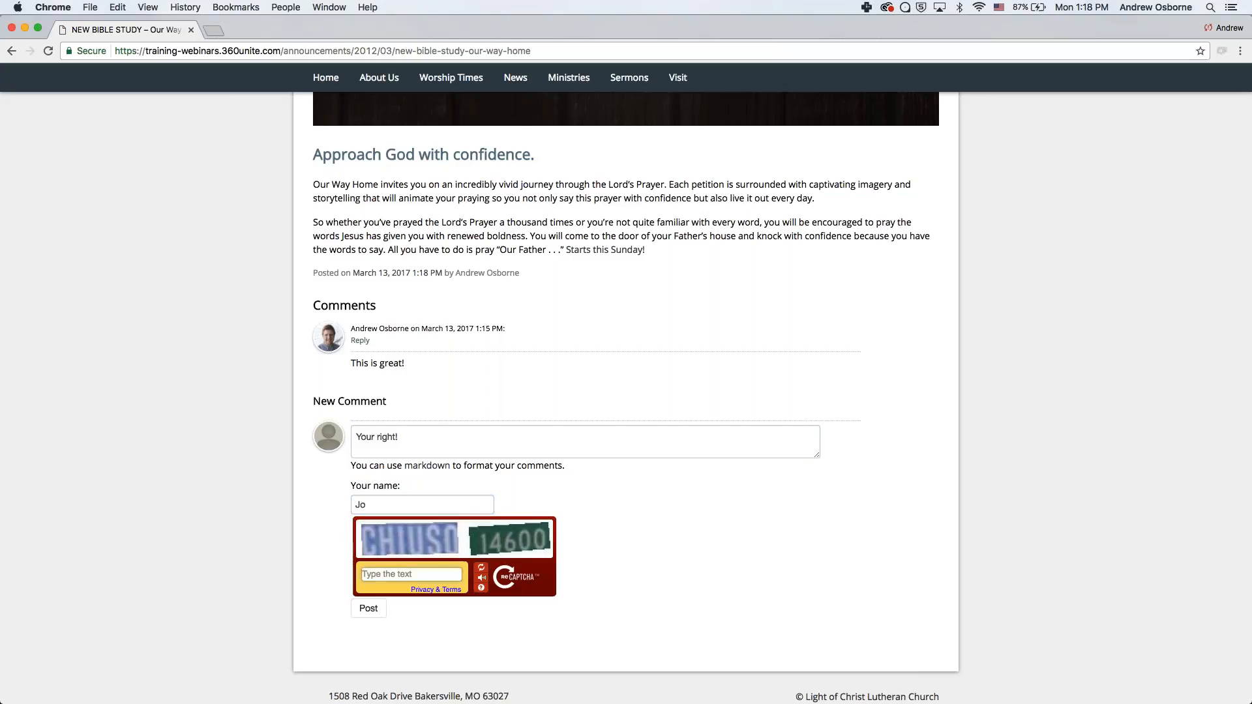
{"action": "type", "text": "CHIUSO 14600"}
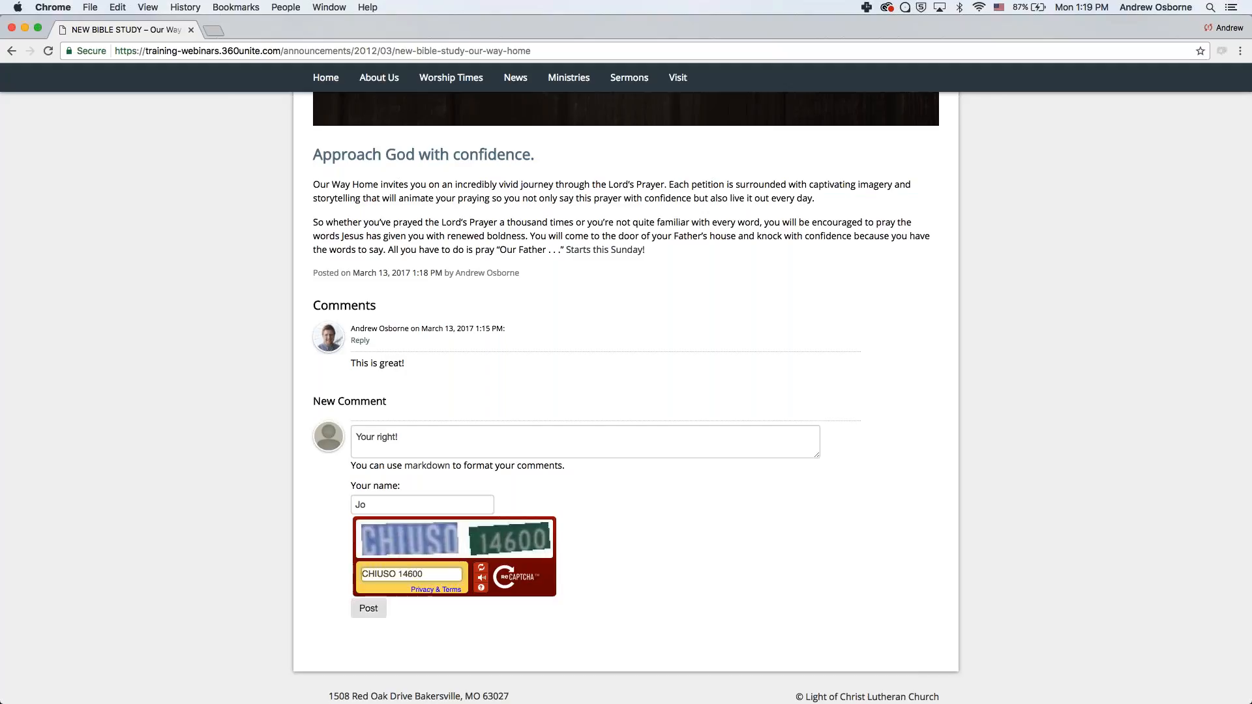
{"action": "left_click", "coordinate": [378, 612]}
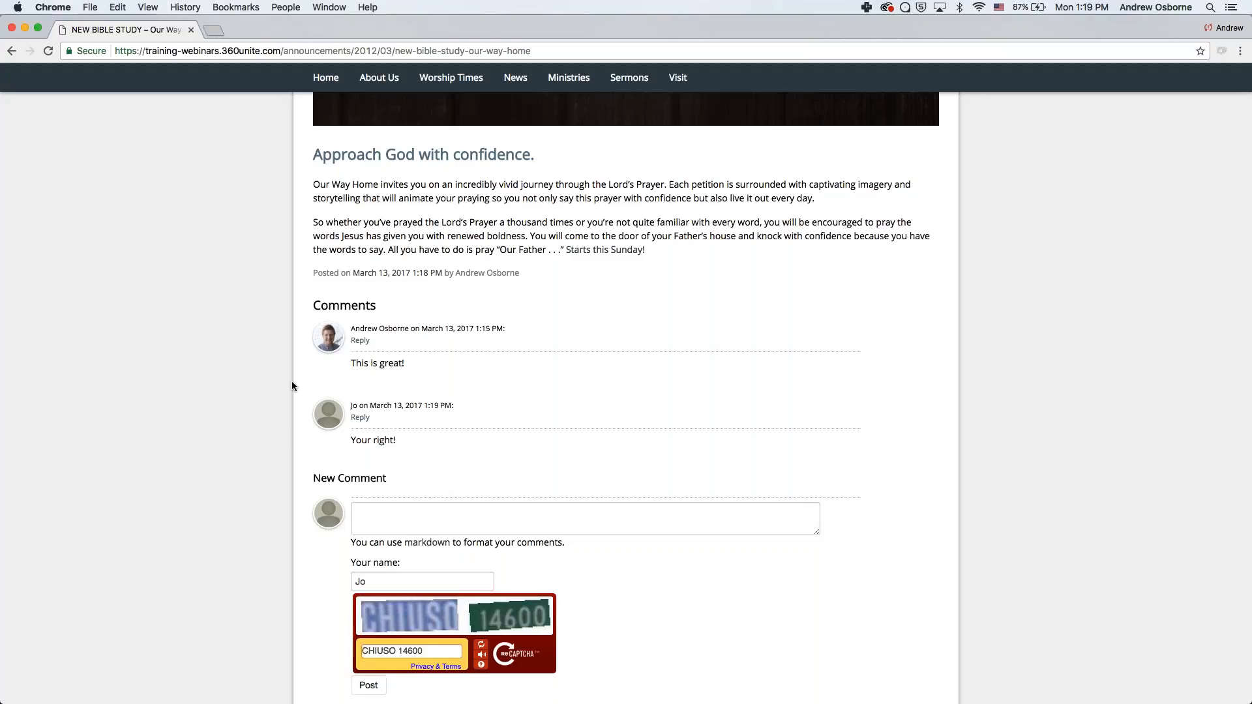
- Post a thank-you reply to the administrator under the first comment, with a name and captcha text
{"action": "scroll", "coordinate": [291, 381], "scroll_direction": "up", "scroll_amount": 9}
{"action": "scroll", "coordinate": [291, 381], "scroll_direction": "down", "scroll_amount": 3}
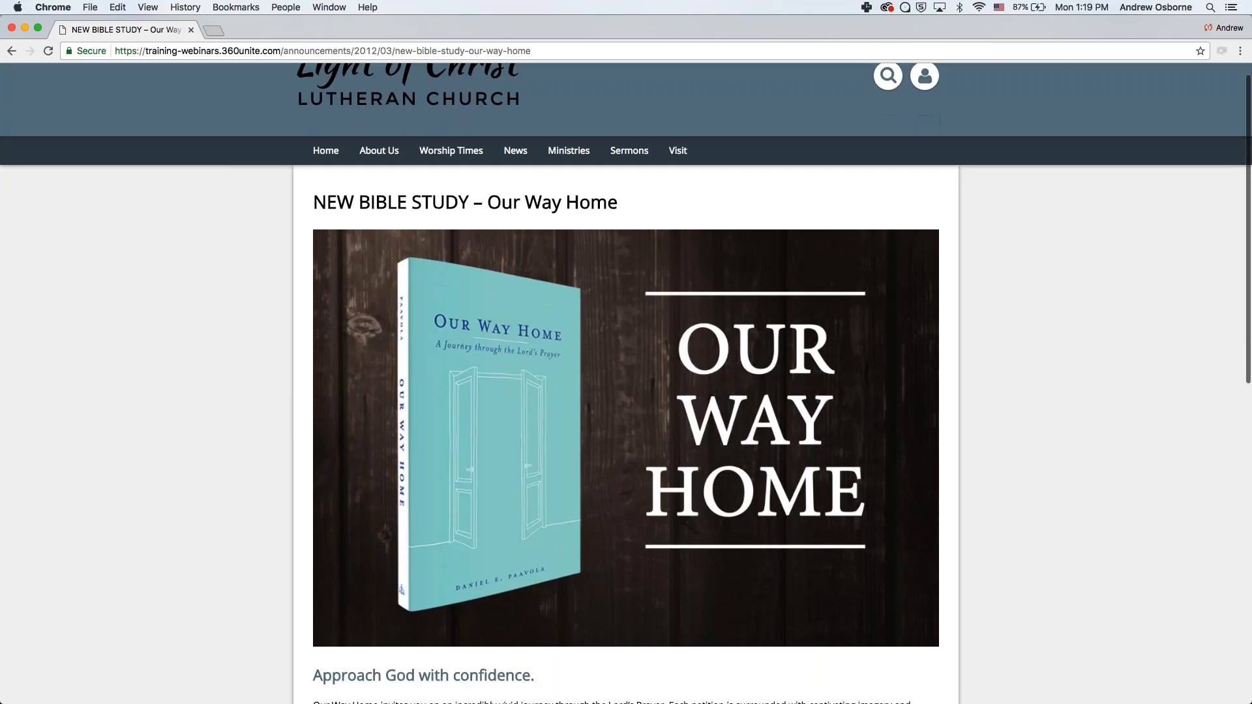
{"action": "scroll", "coordinate": [279, 368], "scroll_direction": "down", "scroll_amount": 5}
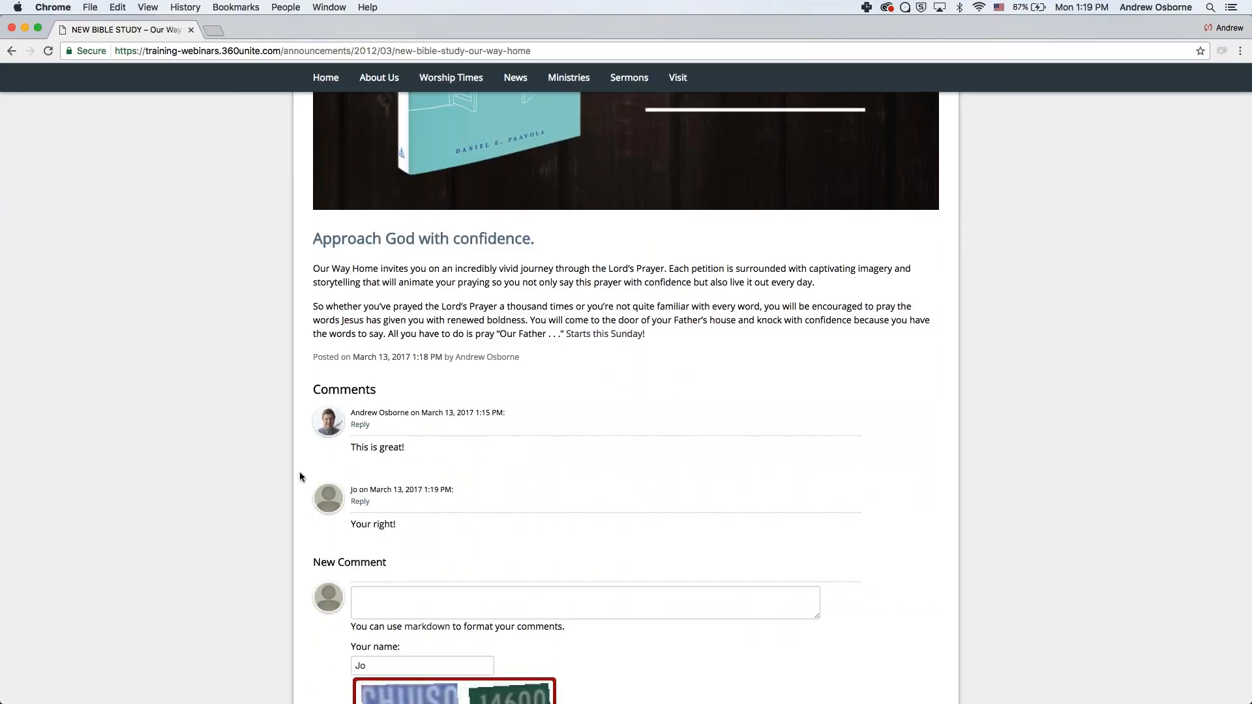
{"action": "scroll", "coordinate": [288, 554], "scroll_direction": "down", "scroll_amount": 3}
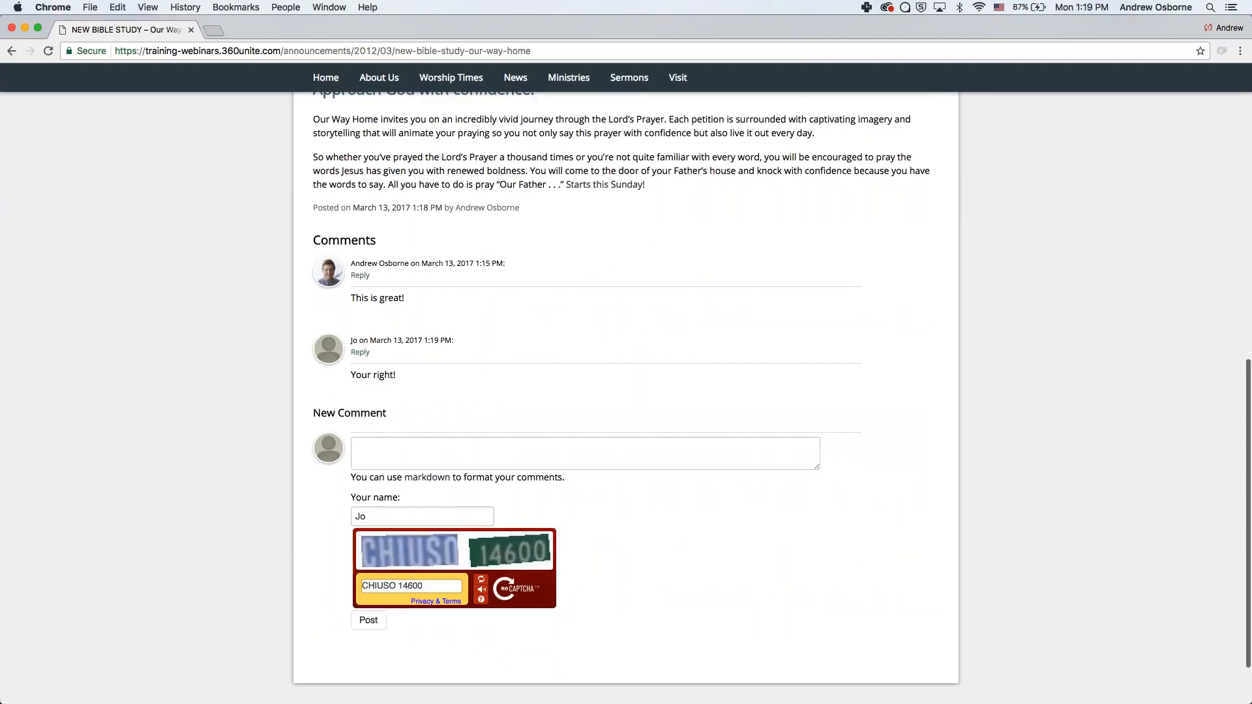
{"action": "left_click", "coordinate": [360, 275]}
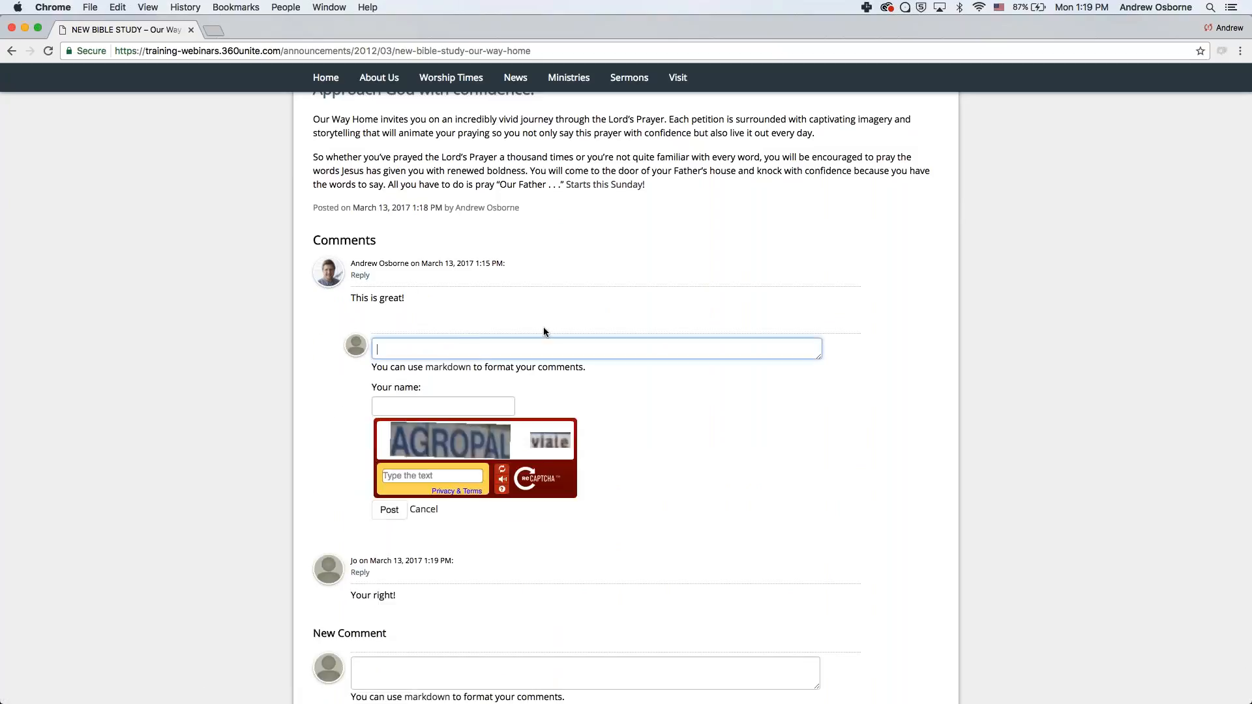
{"action": "type", "text": "Thanks Andrew!"}
{"action": "key", "text": "Tab"}
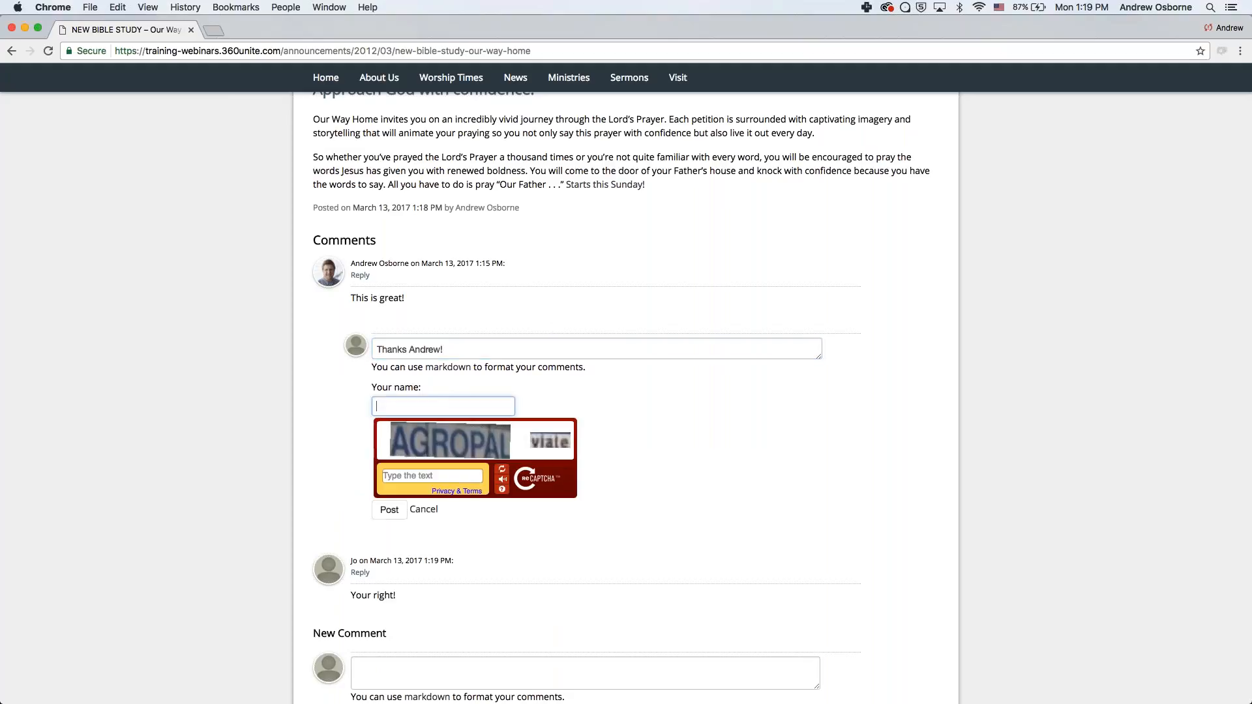
{"action": "type", "text": "Jo"}
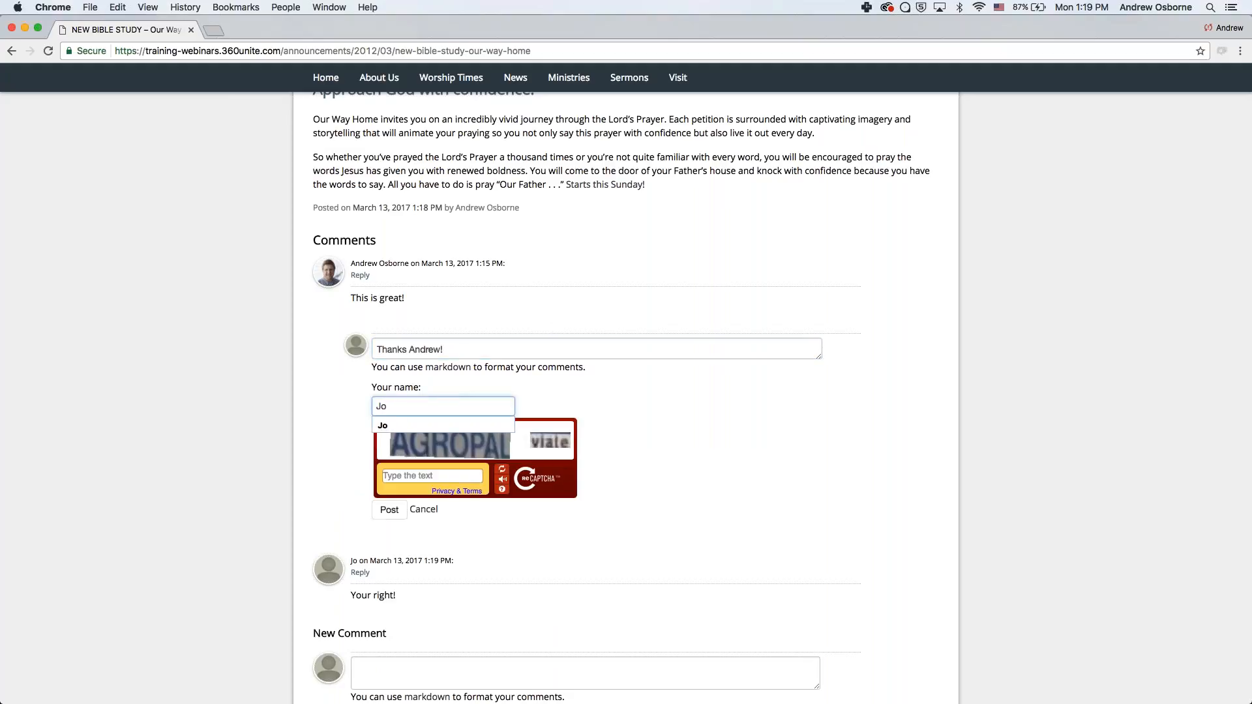
{"action": "key", "text": "Tab"}
{"action": "type", "text": "AGRO"}
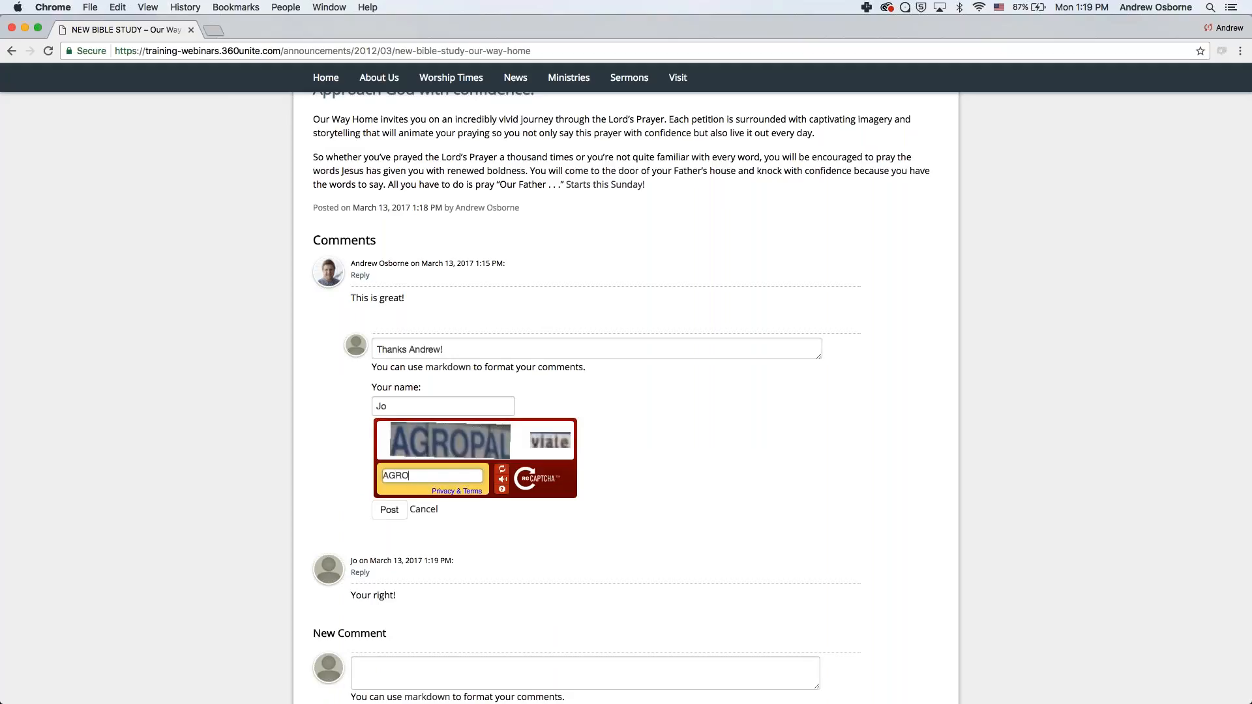
{"action": "type", "text": "PAL viate"}
{"action": "left_click", "coordinate": [389, 509]}
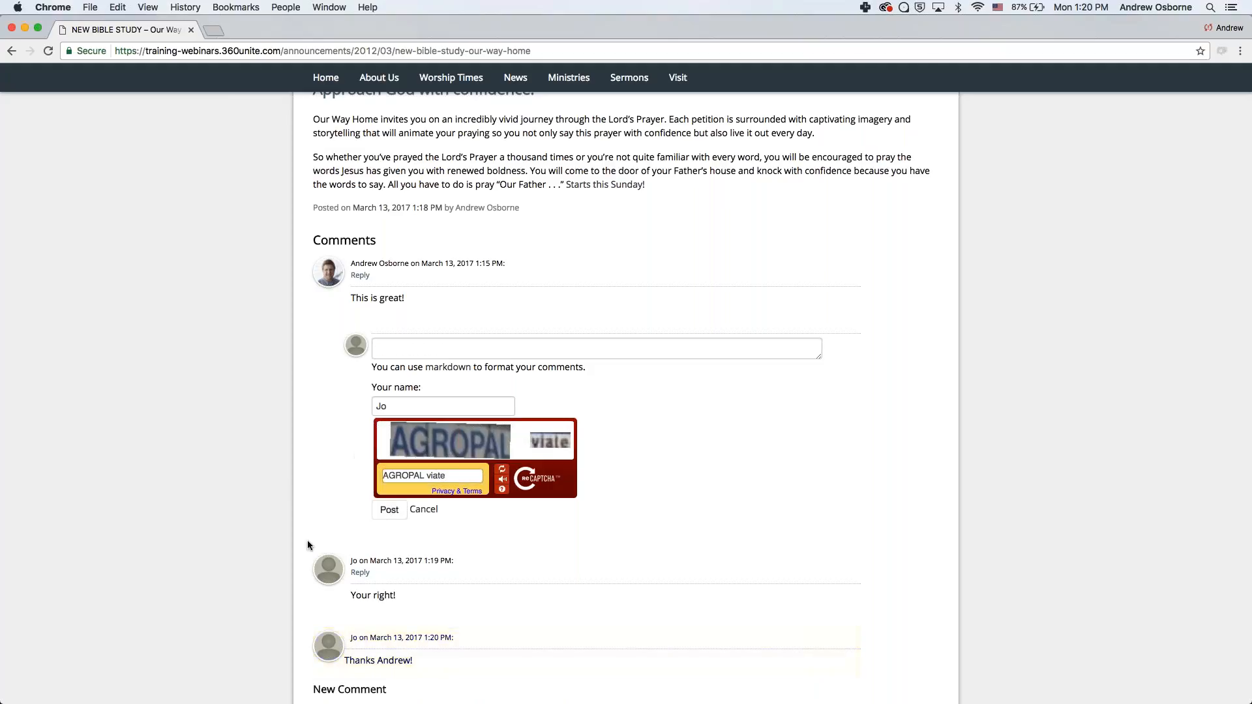
{"action": "scroll", "coordinate": [307, 540], "scroll_direction": "down", "scroll_amount": 3}
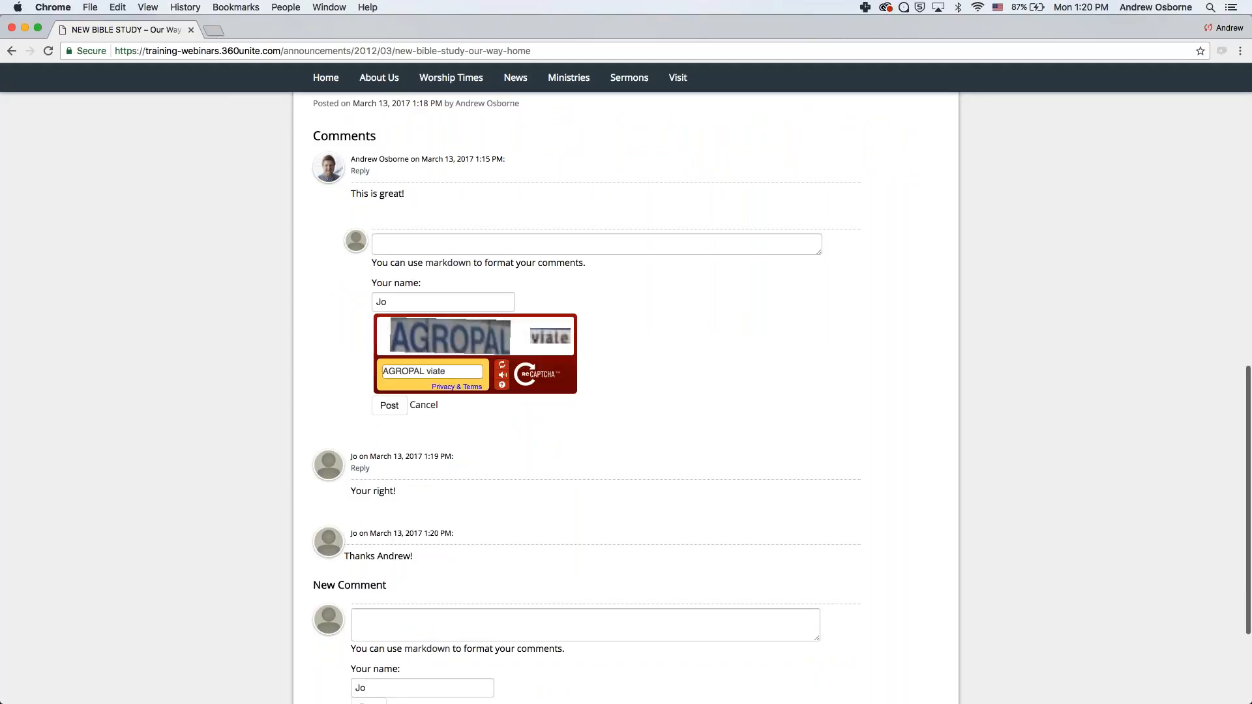
{"action": "scroll", "coordinate": [232, 240], "scroll_direction": "up", "scroll_amount": 15}
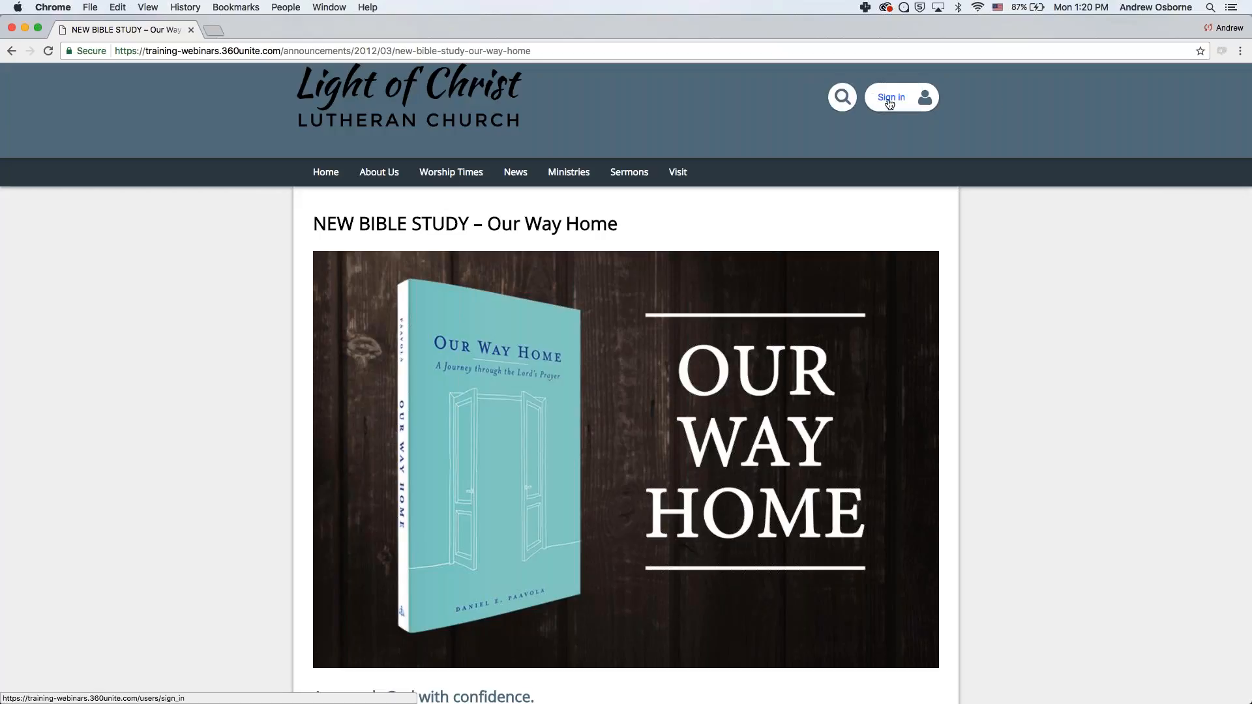
- Log in as the administrator, then open the Bible study post's '2 comments' from News > Announcements
{"action": "left_click", "coordinate": [906, 98]}
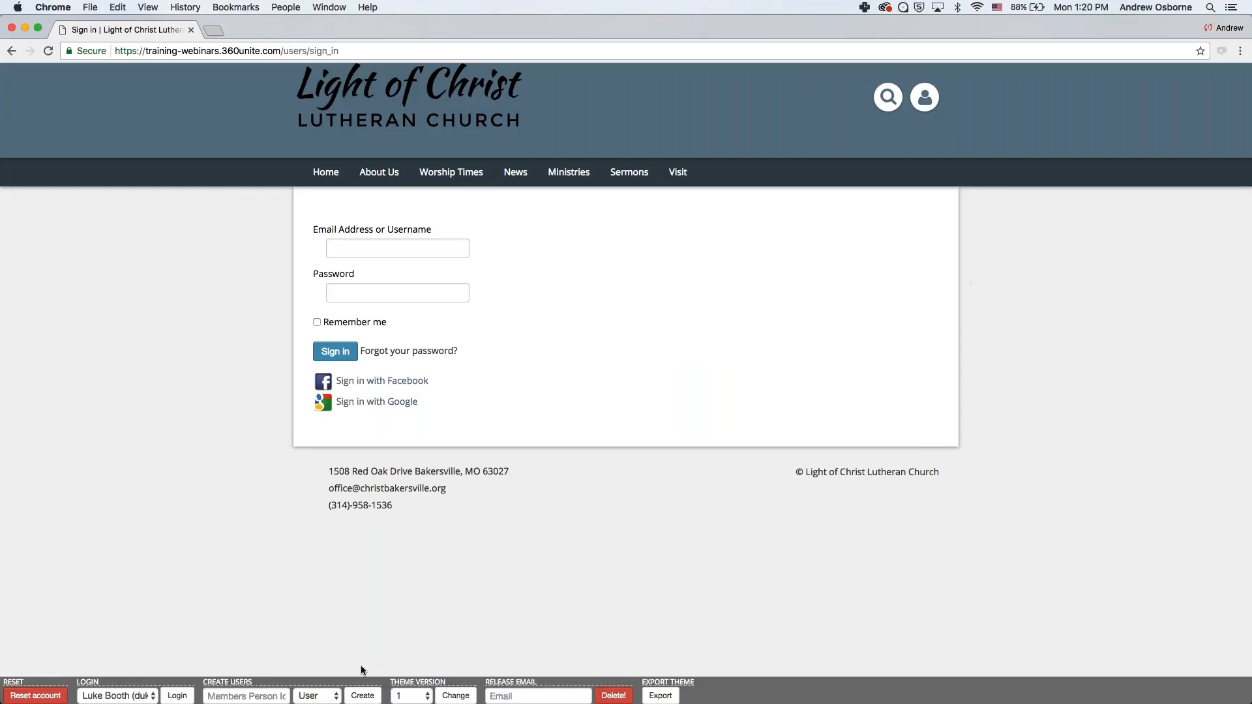
{"action": "left_click", "coordinate": [151, 695]}
{"action": "left_click", "coordinate": [128, 257]}
{"action": "left_click", "coordinate": [176, 695]}
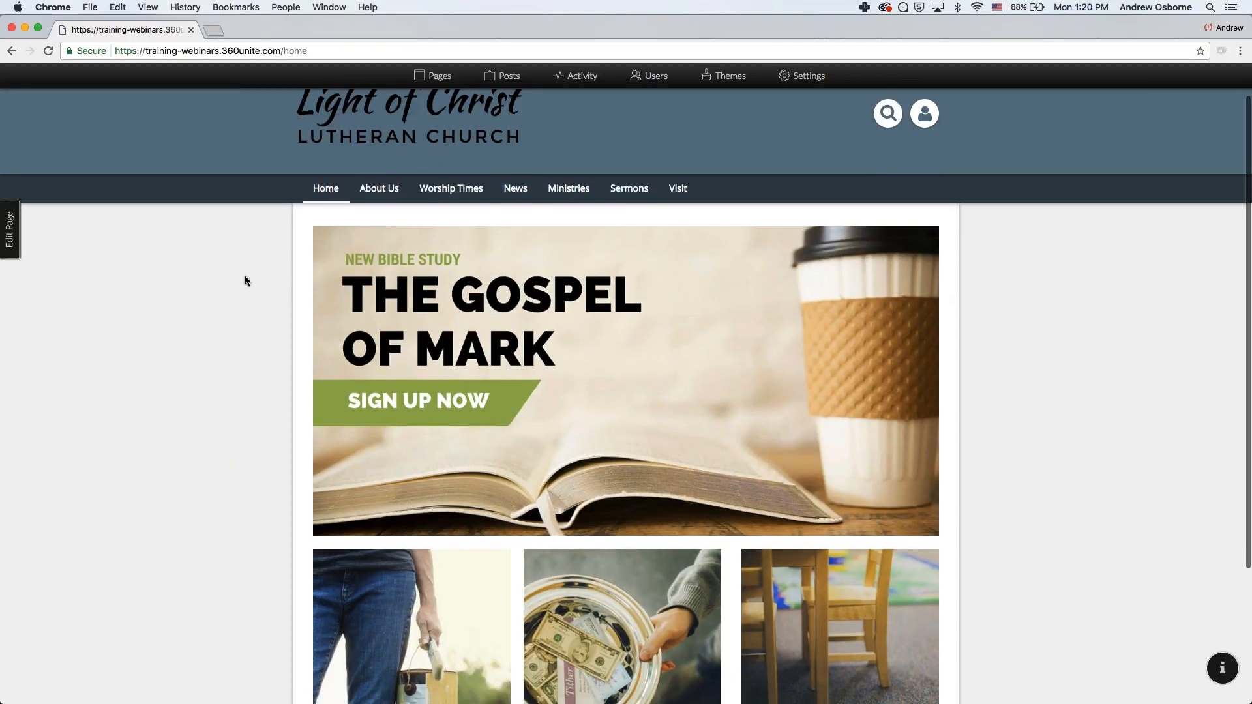
{"action": "mouse_move", "coordinate": [515, 188]}
{"action": "left_click", "coordinate": [513, 216]}
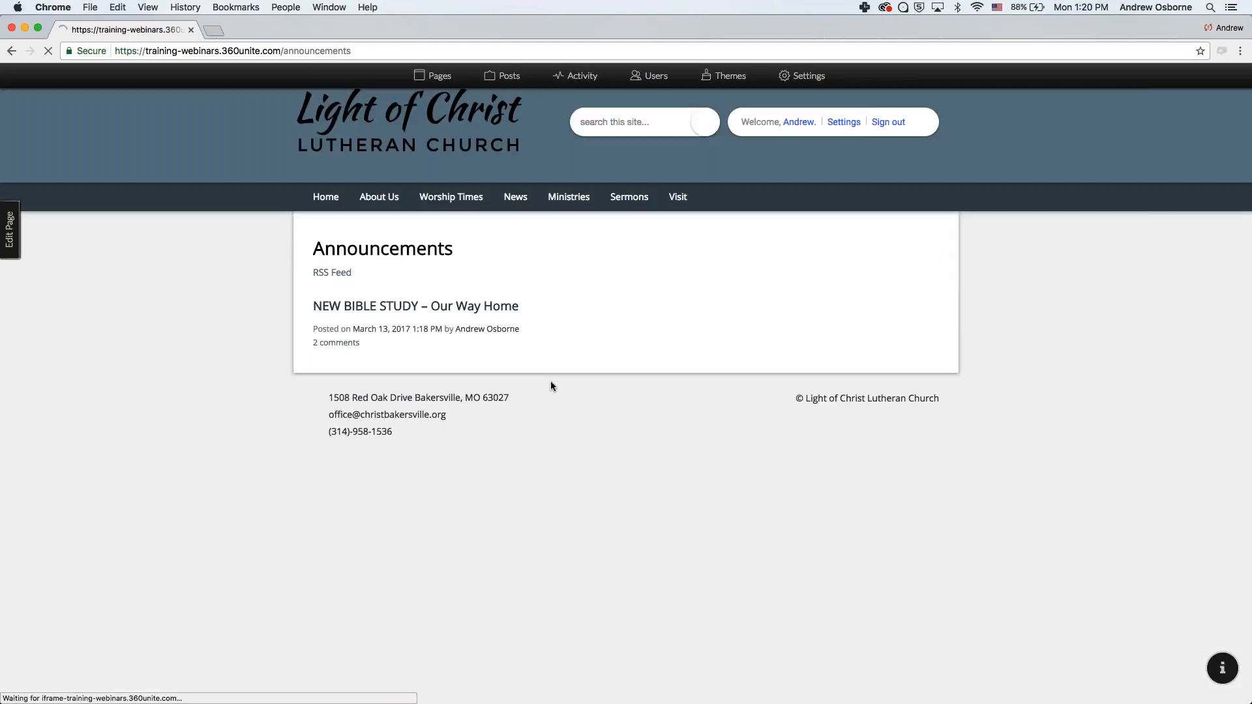
{"action": "left_click", "coordinate": [351, 345]}
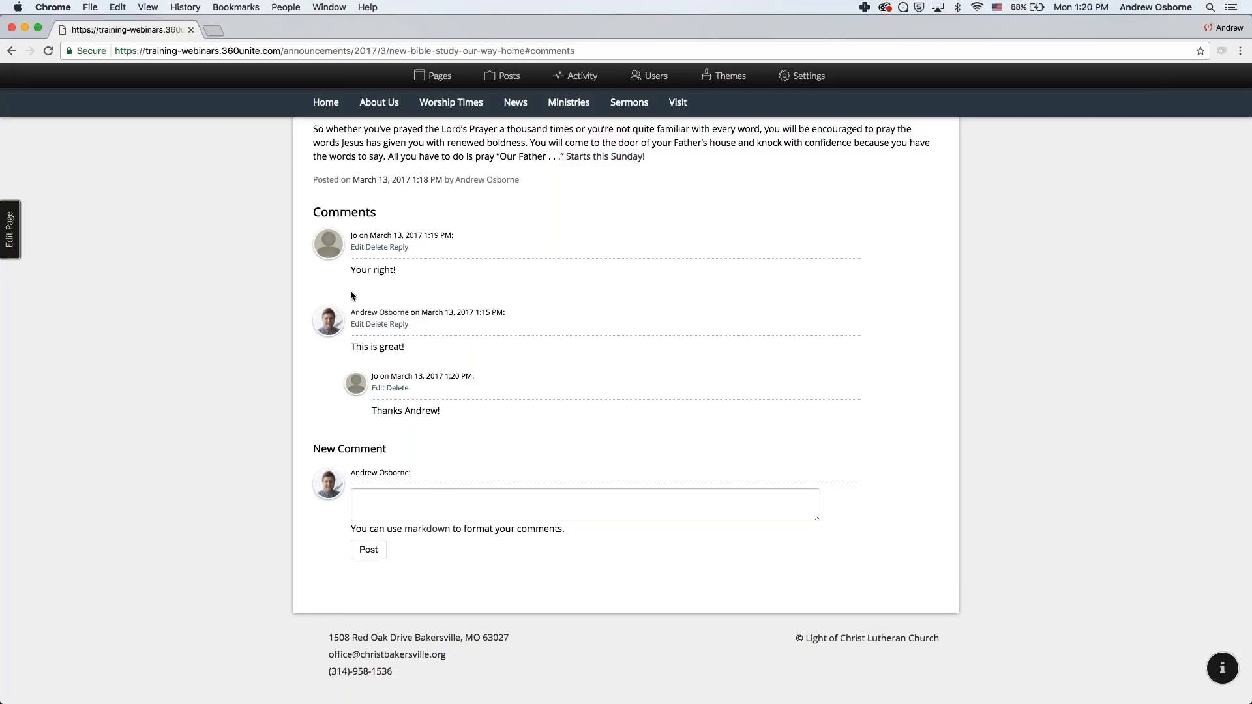
- Scroll through the moderated post and its three comments, then click into the New Comment box
{"action": "scroll", "coordinate": [339, 274], "scroll_direction": "up", "scroll_amount": 2}
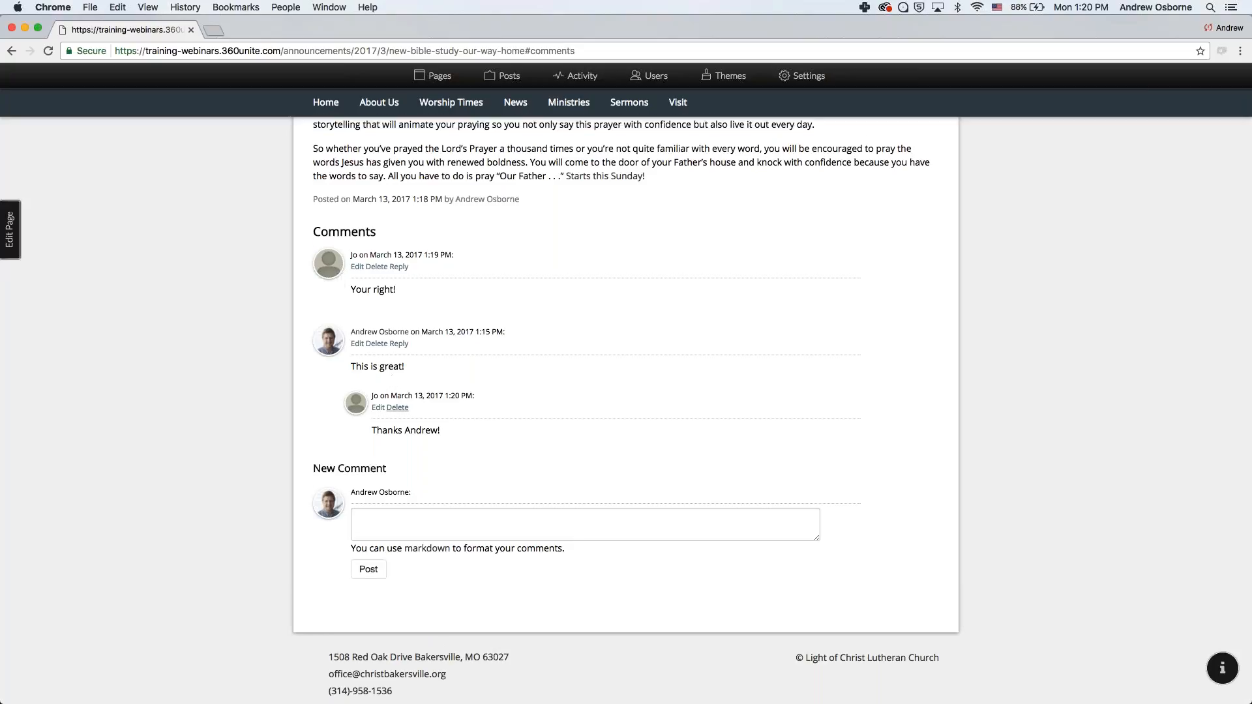
{"action": "scroll", "coordinate": [182, 553], "scroll_direction": "up", "scroll_amount": 5}
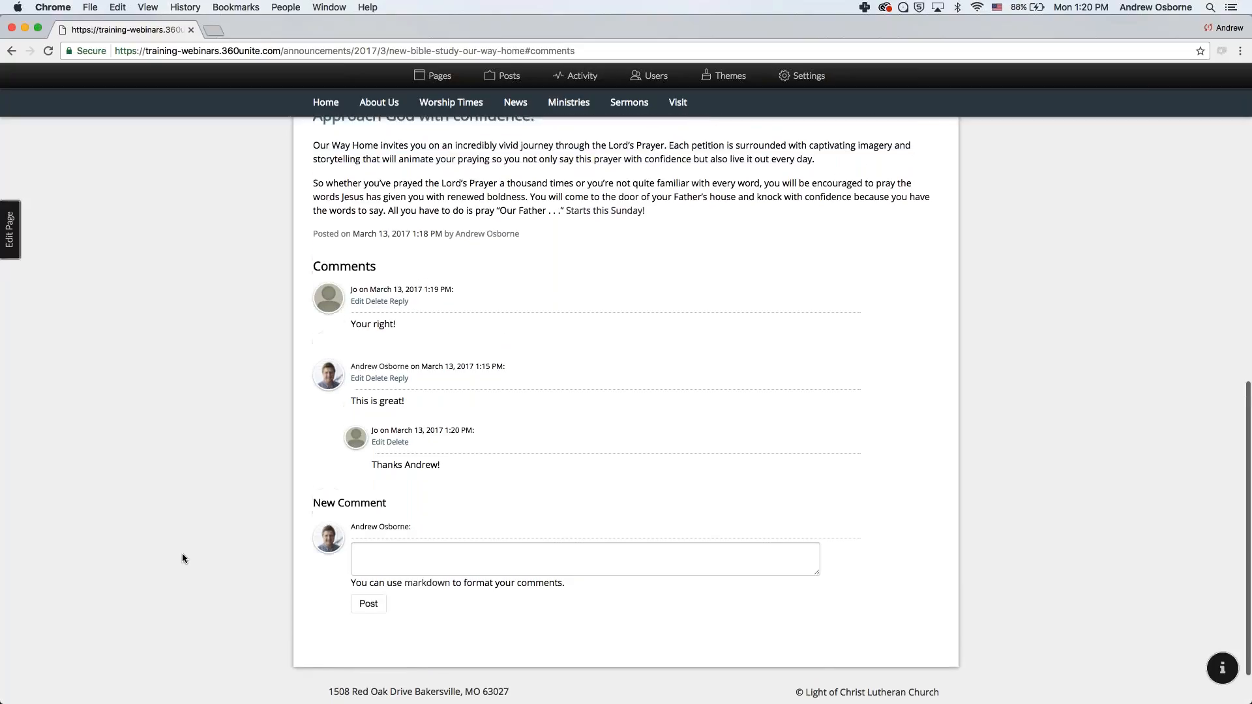
{"action": "scroll", "coordinate": [182, 553], "scroll_direction": "up", "scroll_amount": 6}
{"action": "scroll", "coordinate": [335, 509], "scroll_direction": "down", "scroll_amount": 4}
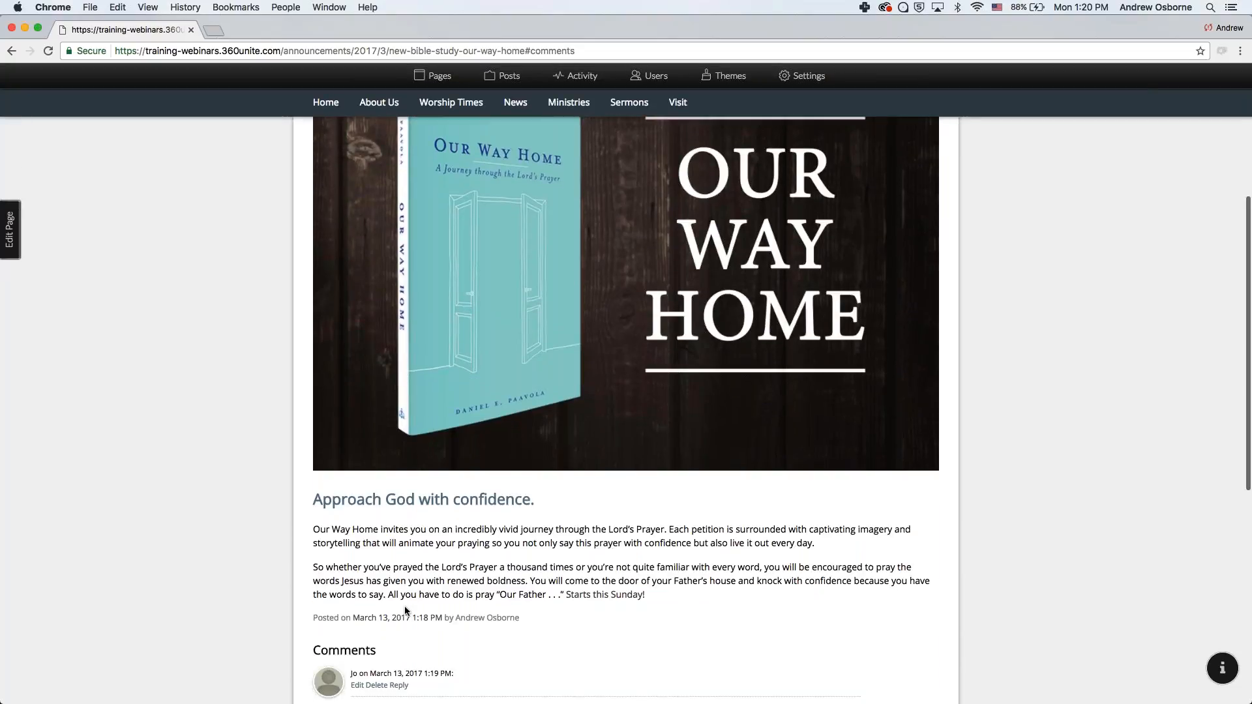
{"action": "scroll", "coordinate": [405, 608], "scroll_direction": "down", "scroll_amount": 2}
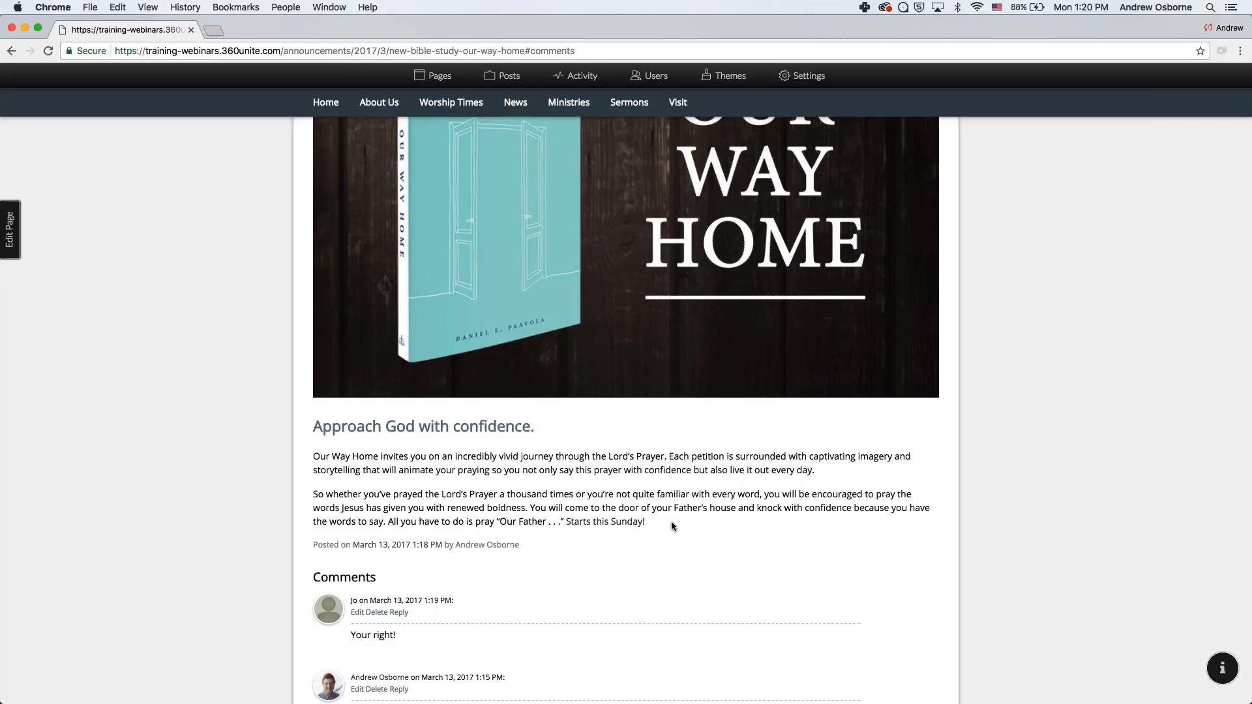
{"action": "scroll", "coordinate": [671, 522], "scroll_direction": "down", "scroll_amount": 5}
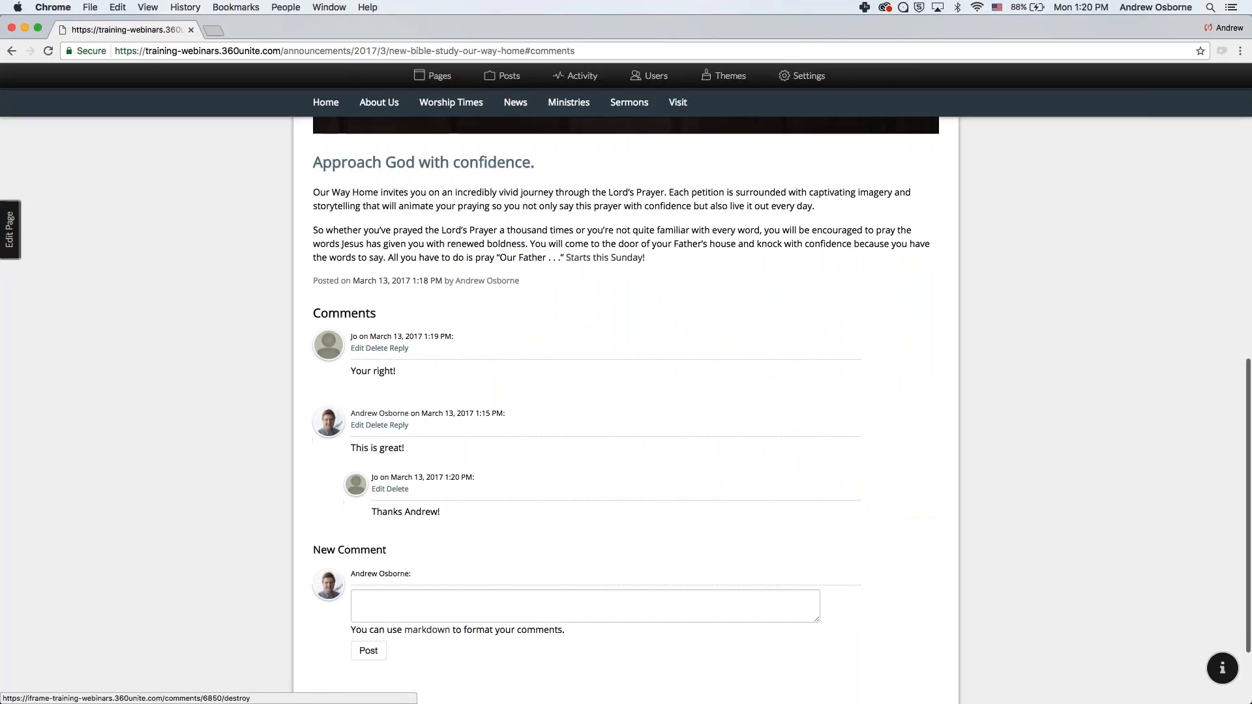
{"action": "left_click", "coordinate": [420, 598]}
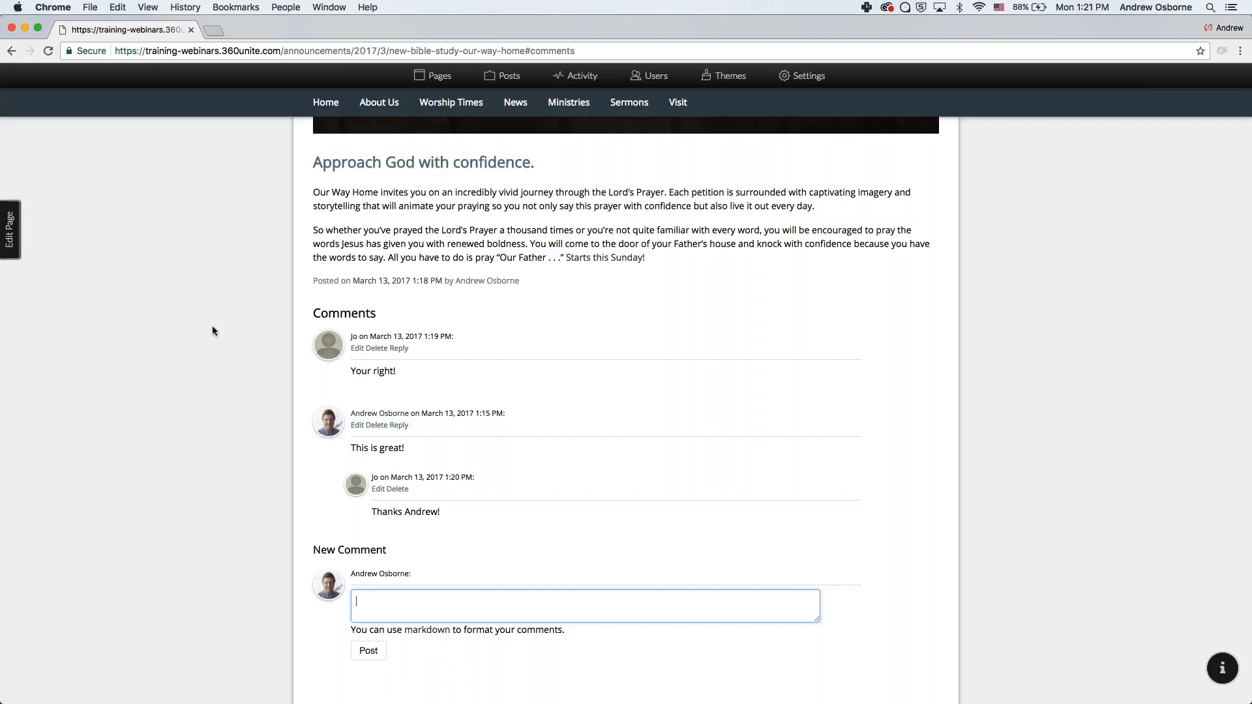
- Scroll back to the top and switch to the PowerPoint slide show's Questions & Answers slide
{"action": "scroll", "coordinate": [212, 330], "scroll_direction": "up", "scroll_amount": 10}
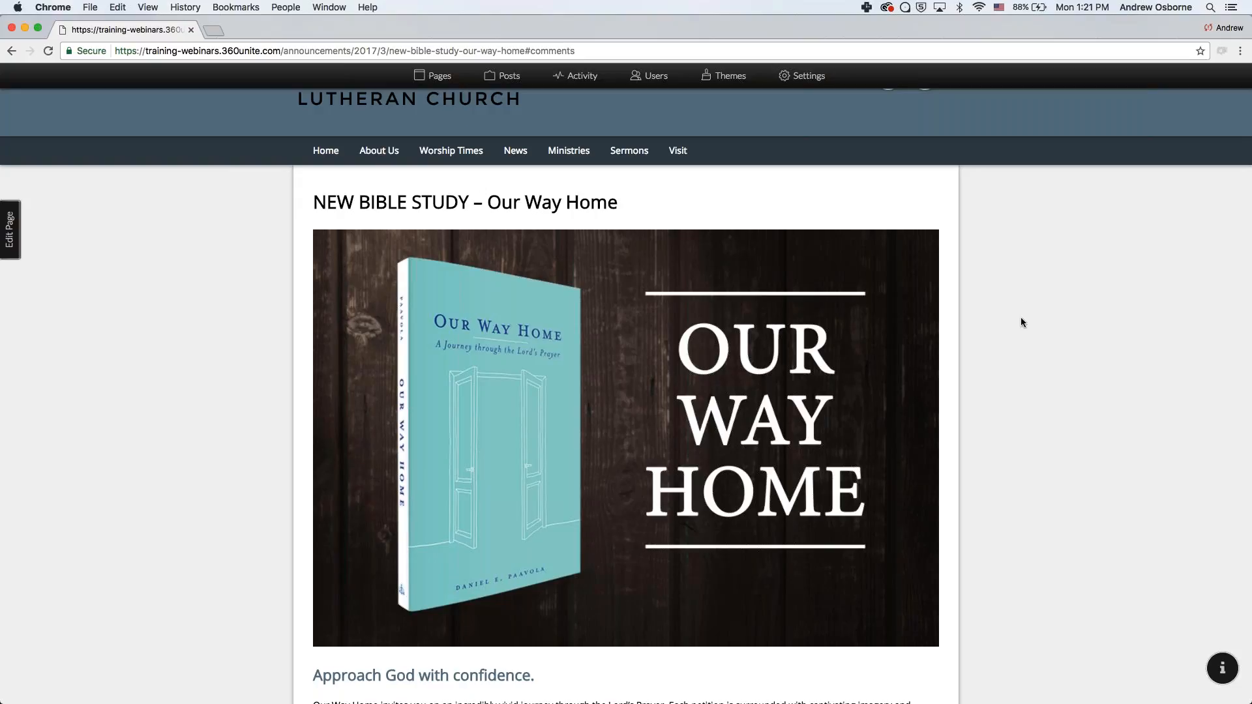
{"action": "scroll", "coordinate": [1019, 317], "scroll_direction": "up", "scroll_amount": 2}
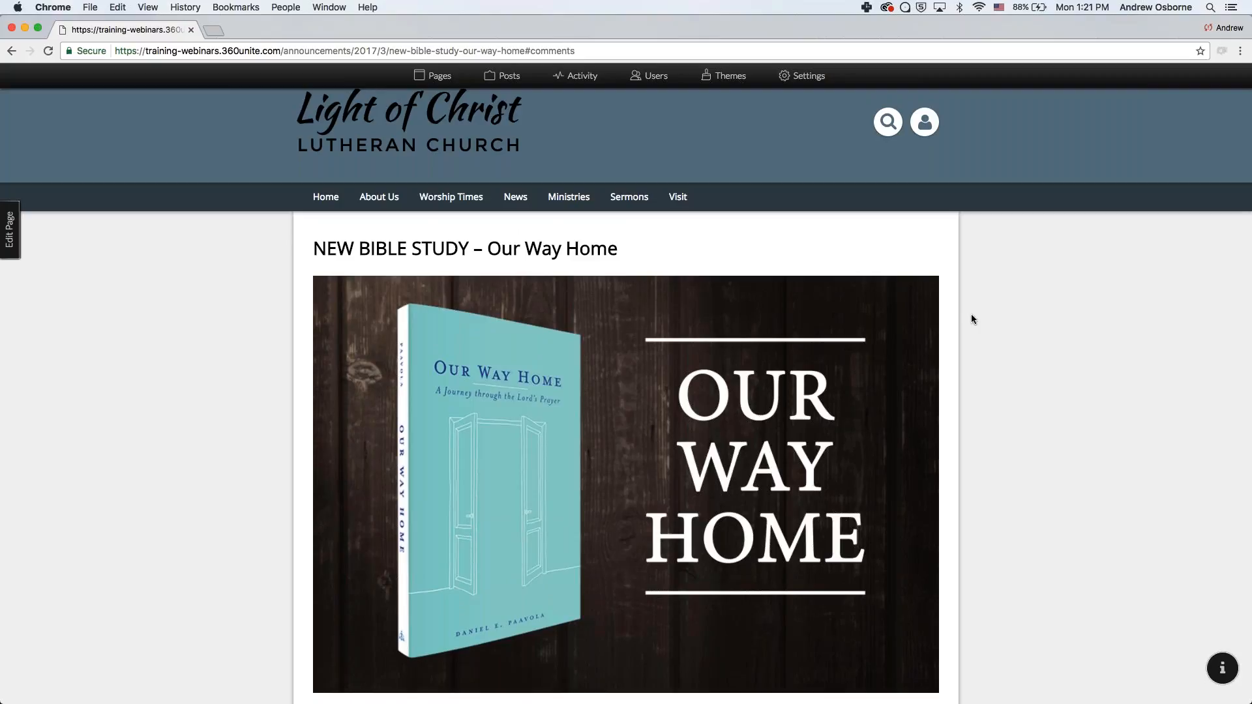
{"action": "key", "text": "ctrl+Left"}
{"action": "left_click", "coordinate": [775, 381]}
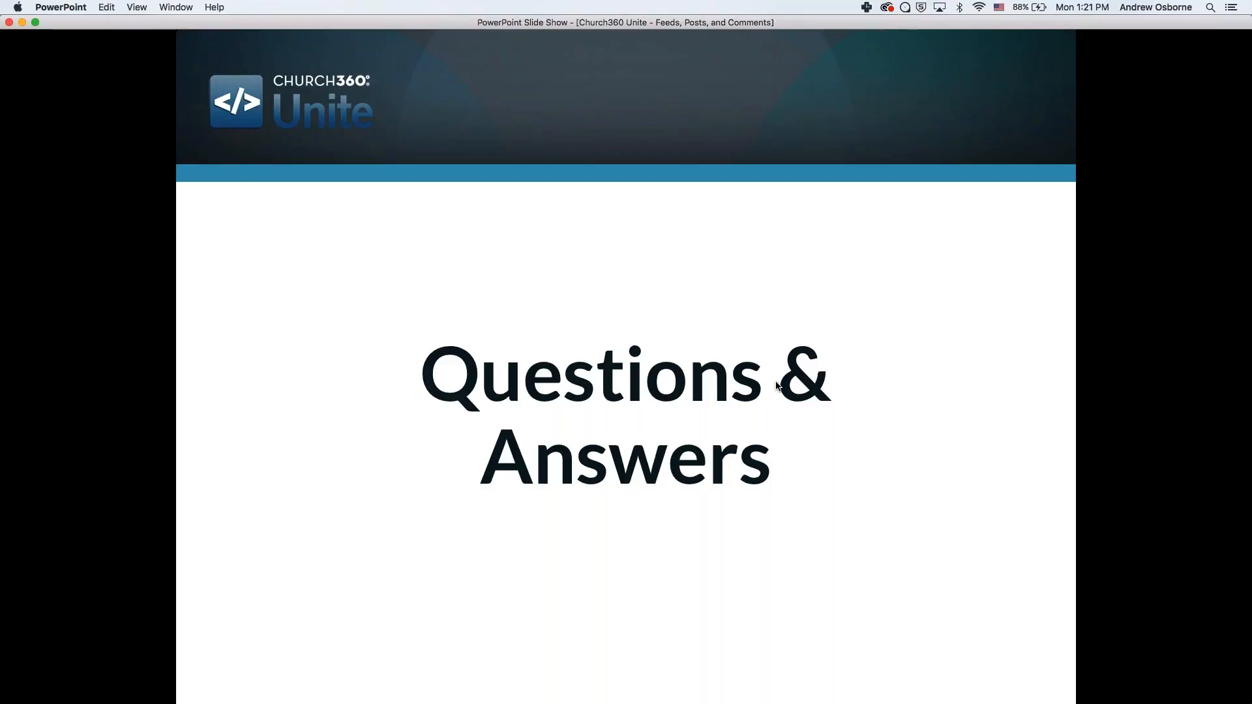
- Advance the slide show to the 'Product Updates' slide pointing to 360Unite.com/blog
{"action": "left_click", "coordinate": [777, 386]}
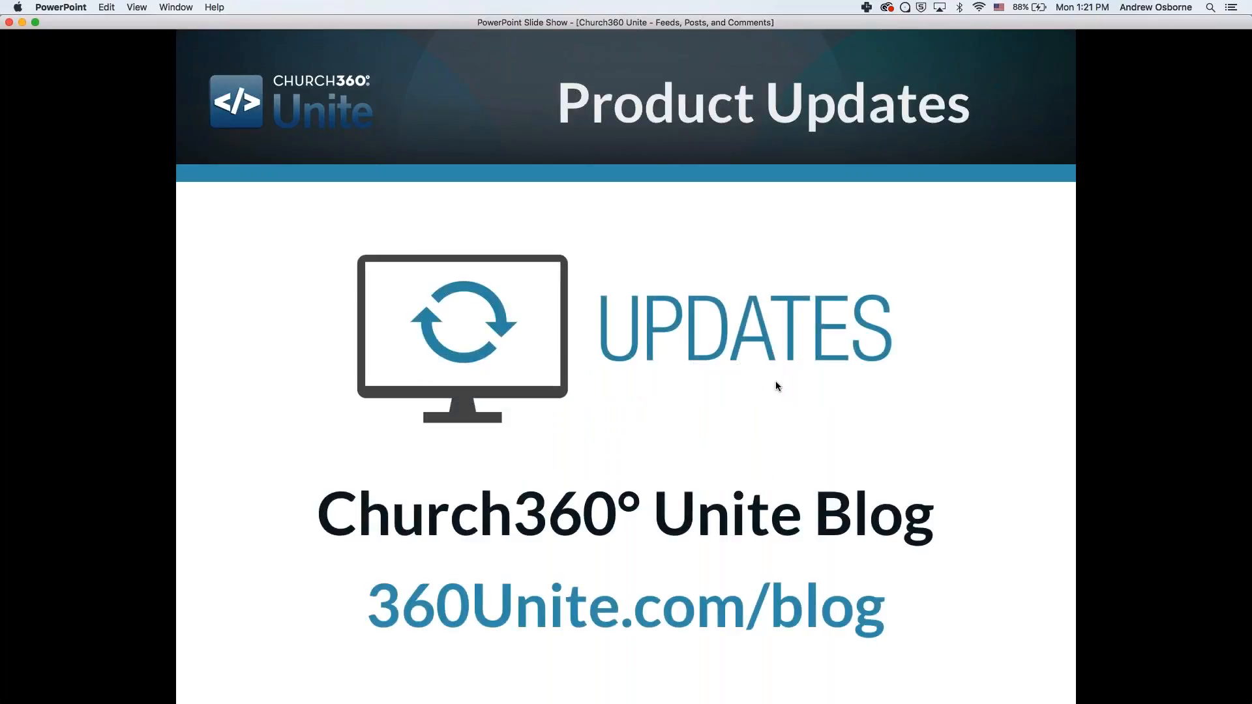